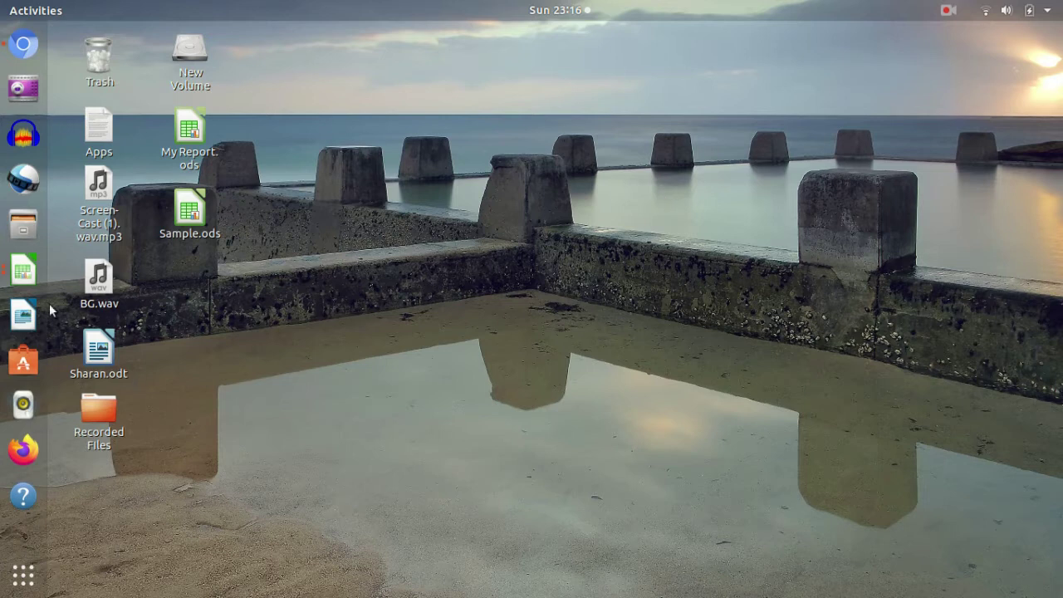
# Start a new blank 'Untitled 1' spreadsheet from the LibreOffice Calc dock icon
pyautogui.rightClick(23, 270)
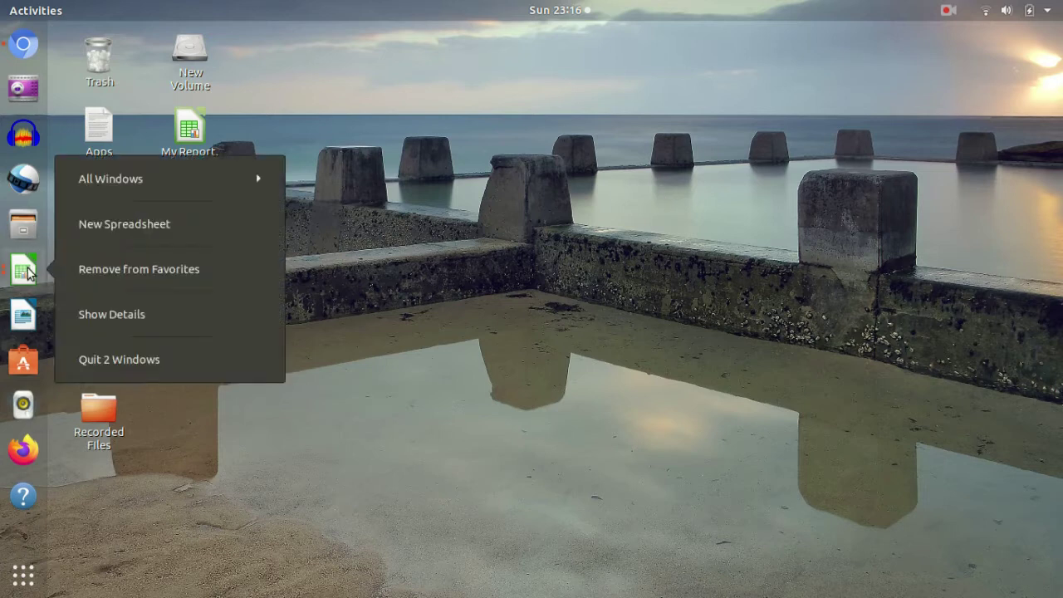
pyautogui.click(124, 223)
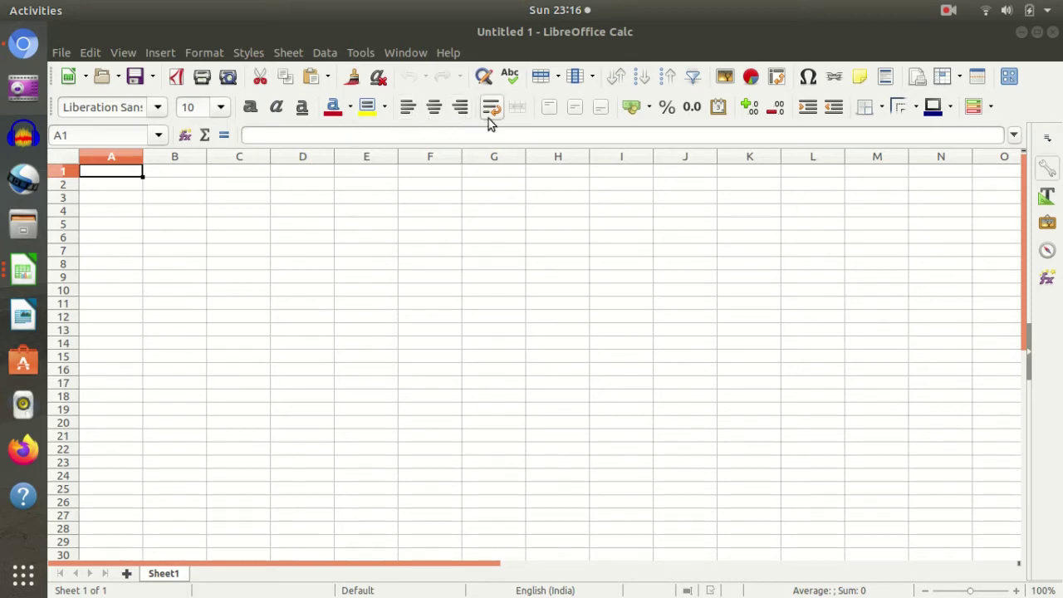
# Select columns G–I, then drag row 4's lower border down to make it taller
pyautogui.click(440, 134)
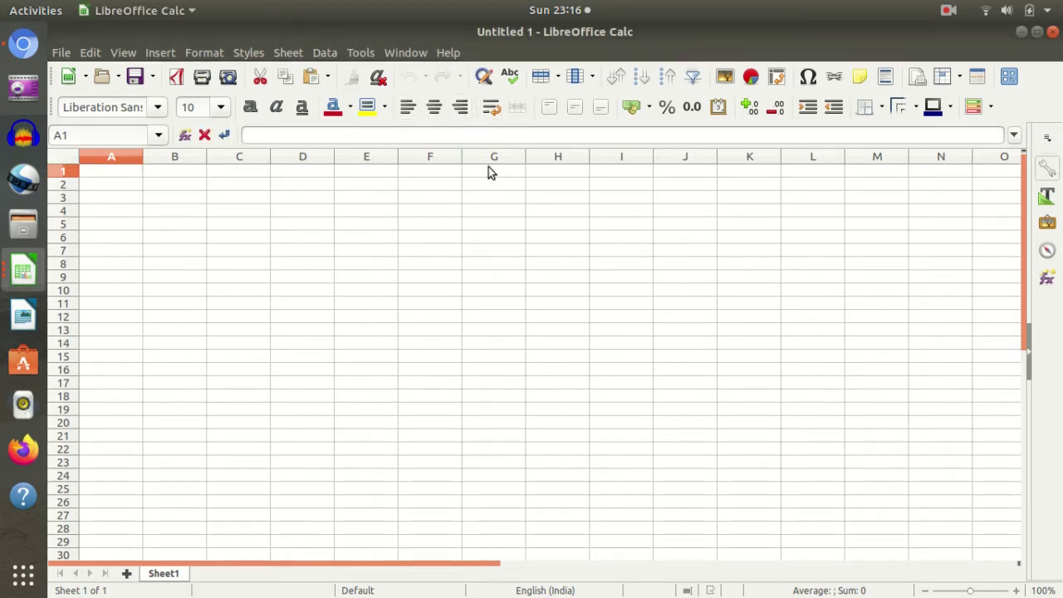
pyautogui.moveTo(490, 158); pyautogui.dragTo(622, 156)
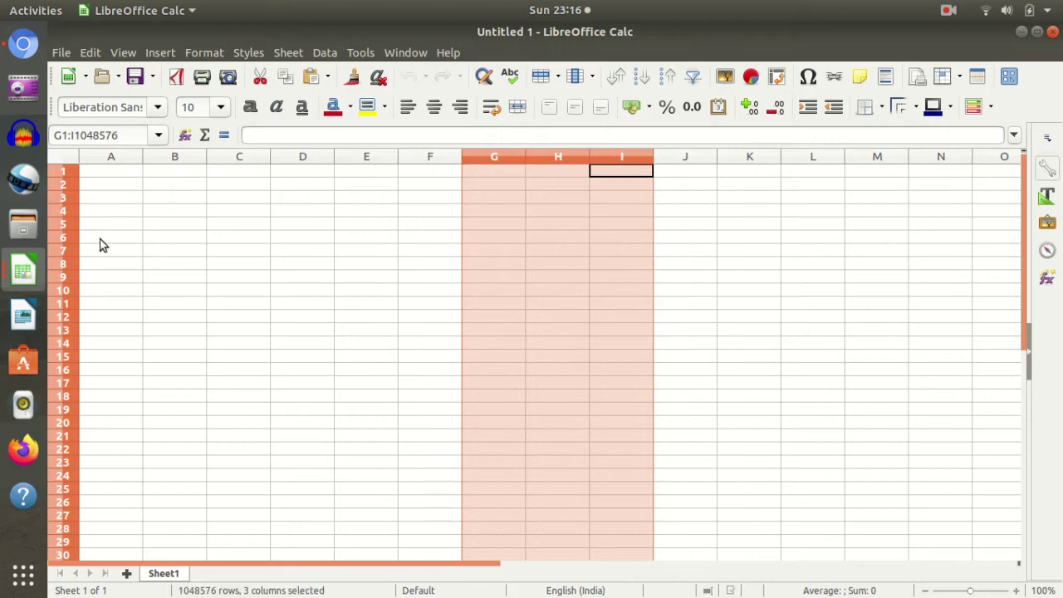
pyautogui.click(66, 211)
pyautogui.moveTo(73, 218); pyautogui.dragTo(74, 224)
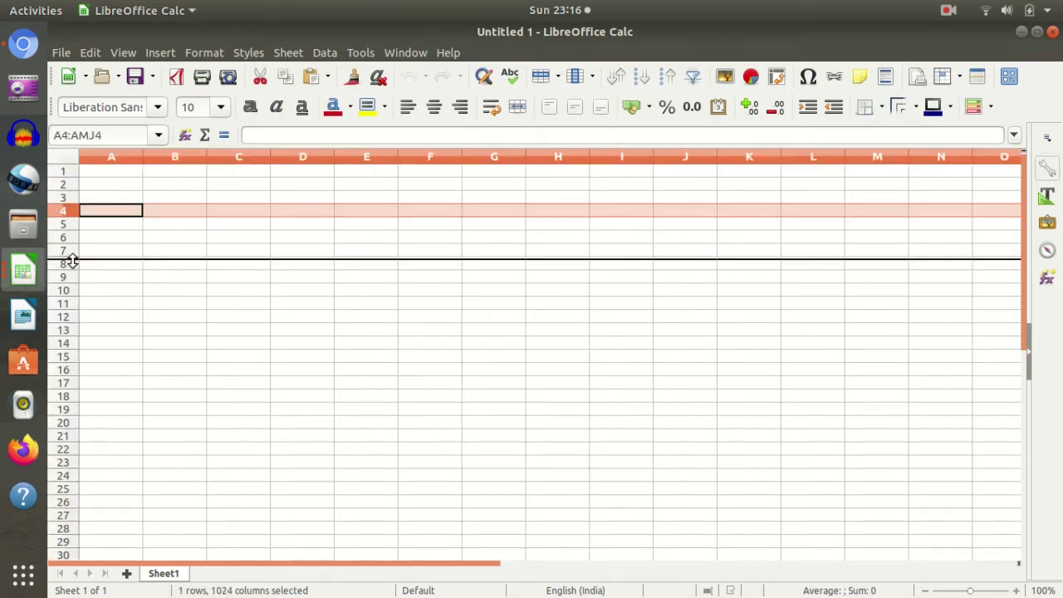
# Select rows 7–13, click cells G10 and I12, then close the blank spreadsheet
pyautogui.moveTo(62, 260); pyautogui.dragTo(62, 339)
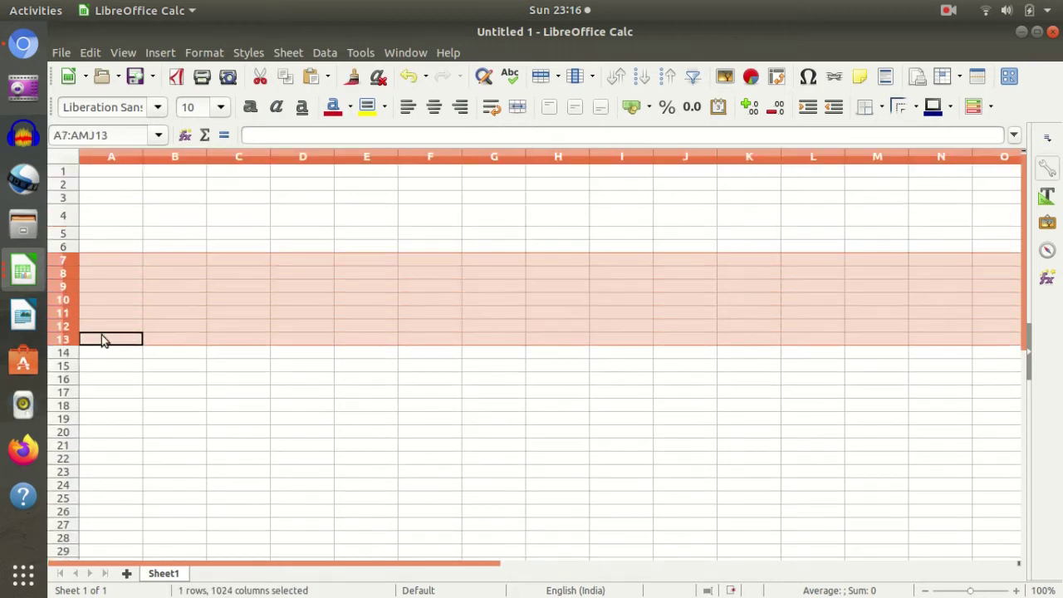
pyautogui.click(490, 301)
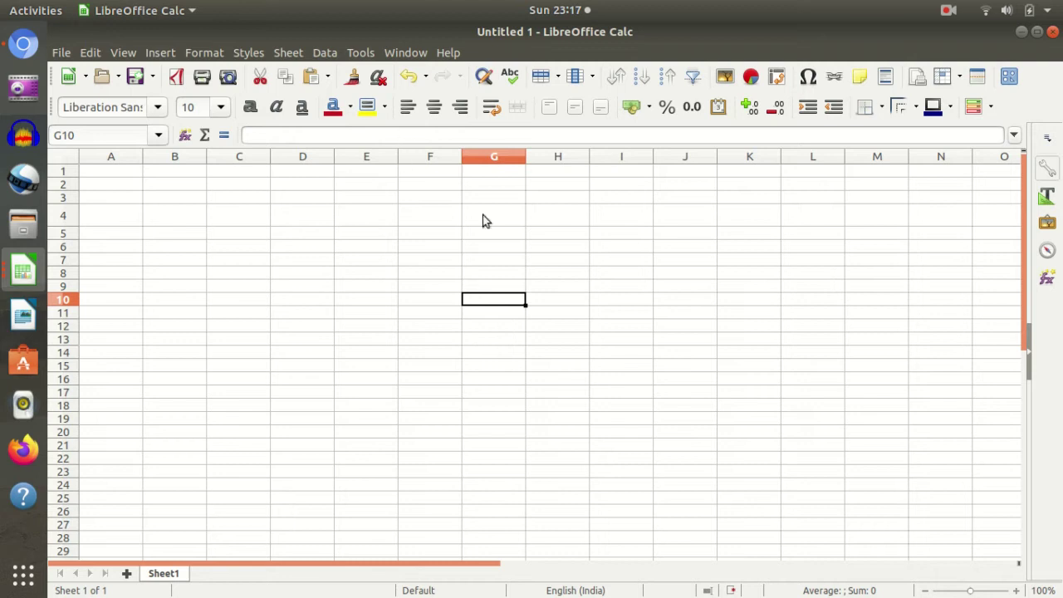
pyautogui.click(640, 328)
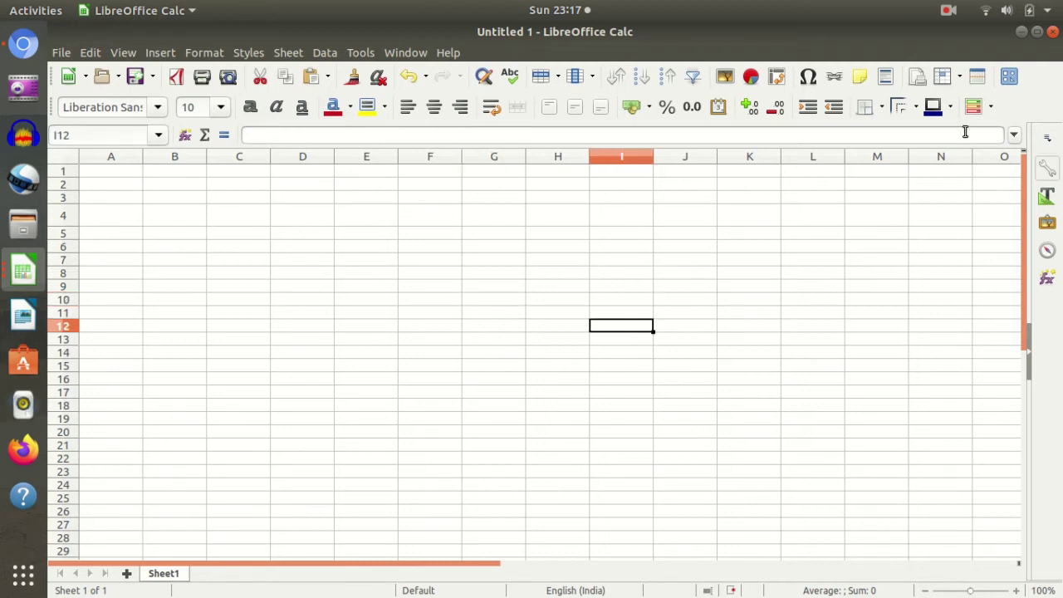
pyautogui.click(1053, 35)
# Discard the blank spreadsheet without saving and bring up the My Report.ods window
pyautogui.click(550, 356)
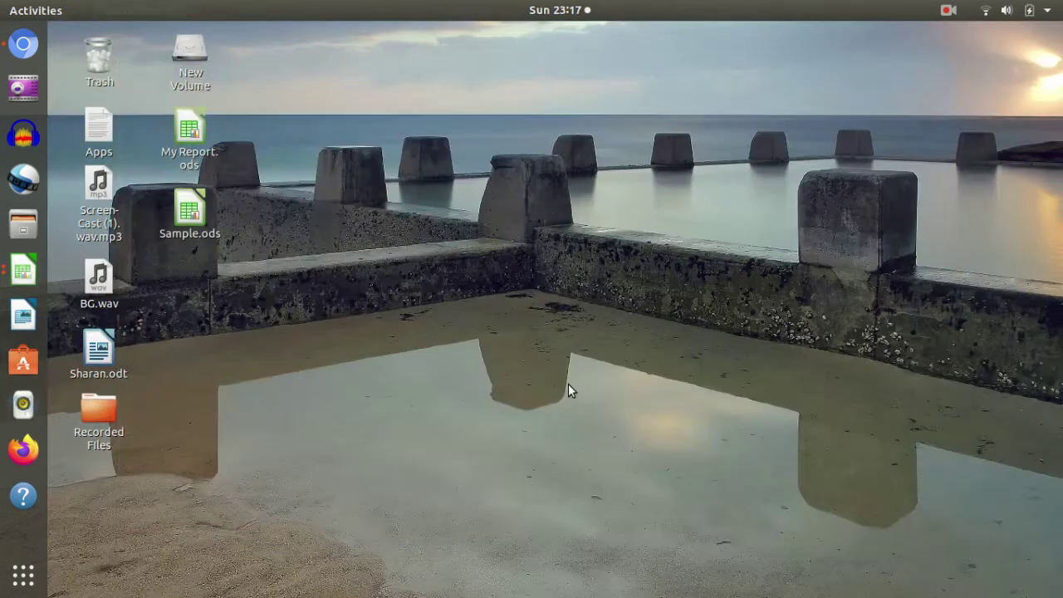
pyautogui.click(25, 282)
pyautogui.click(187, 233)
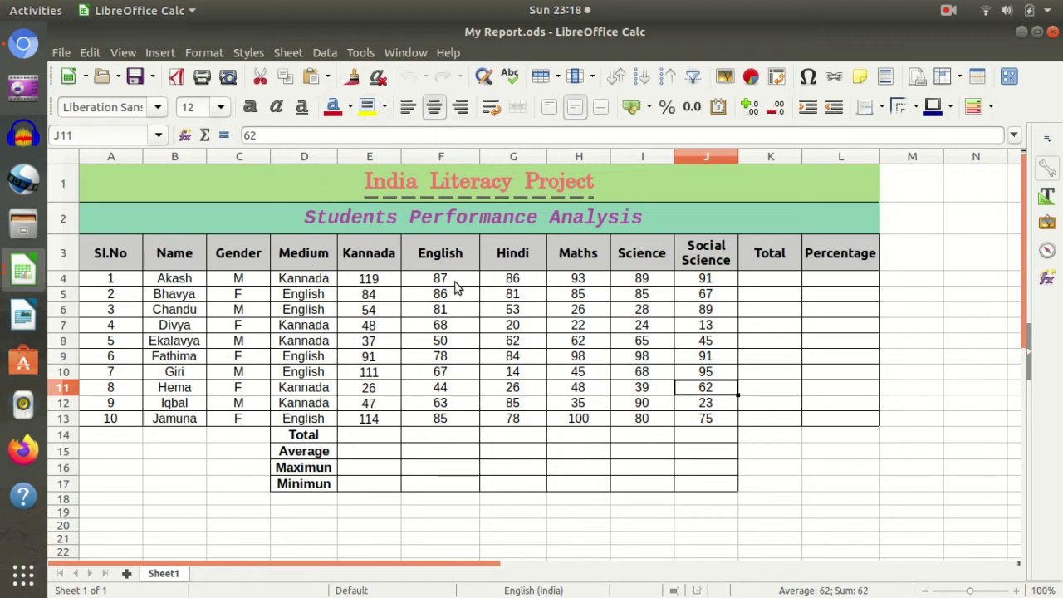
# Switch back and forth between My Report.ods and Sample.ods windows, ending on Sample.ods
pyautogui.click(477, 359)
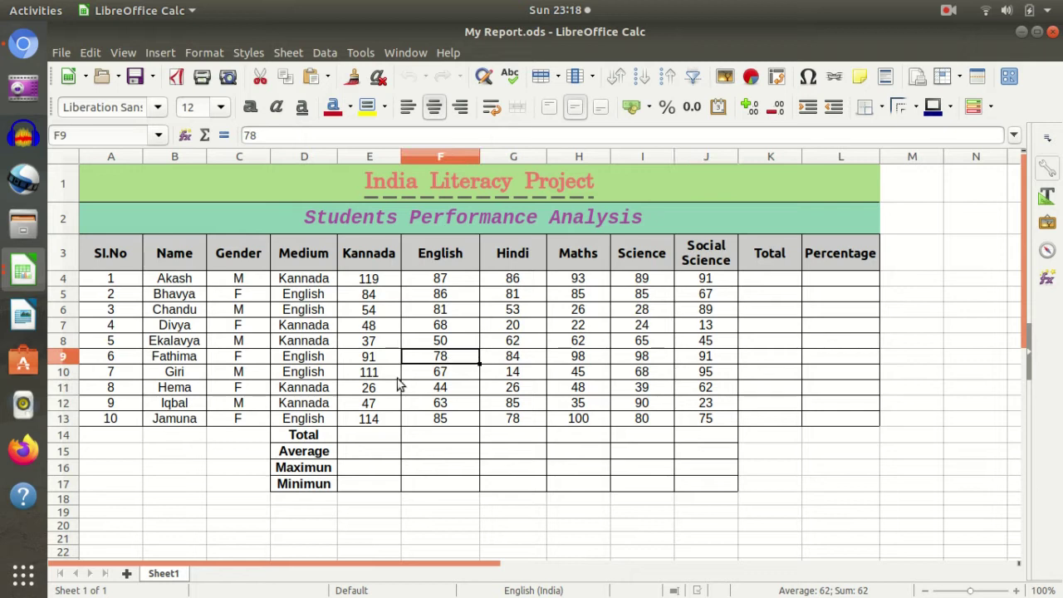
pyautogui.click(25, 275)
pyautogui.click(184, 337)
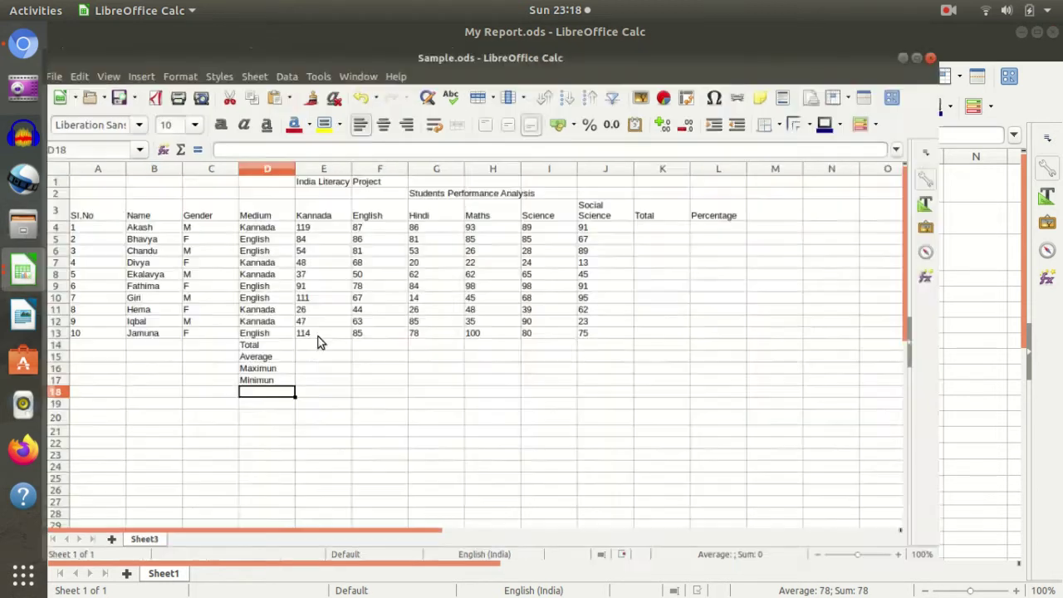
pyautogui.click(211, 278)
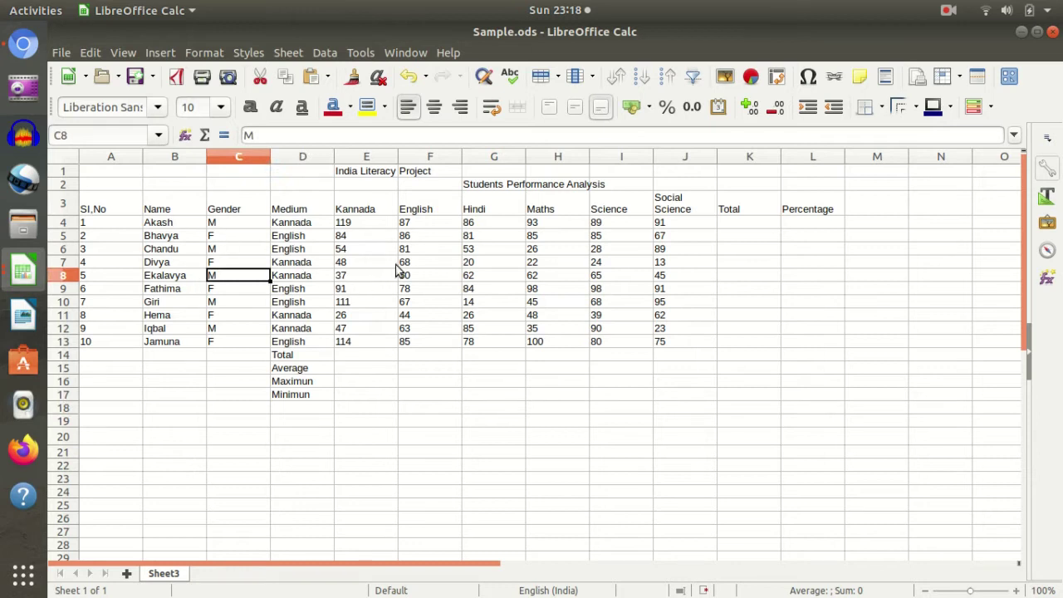
pyautogui.click(21, 271)
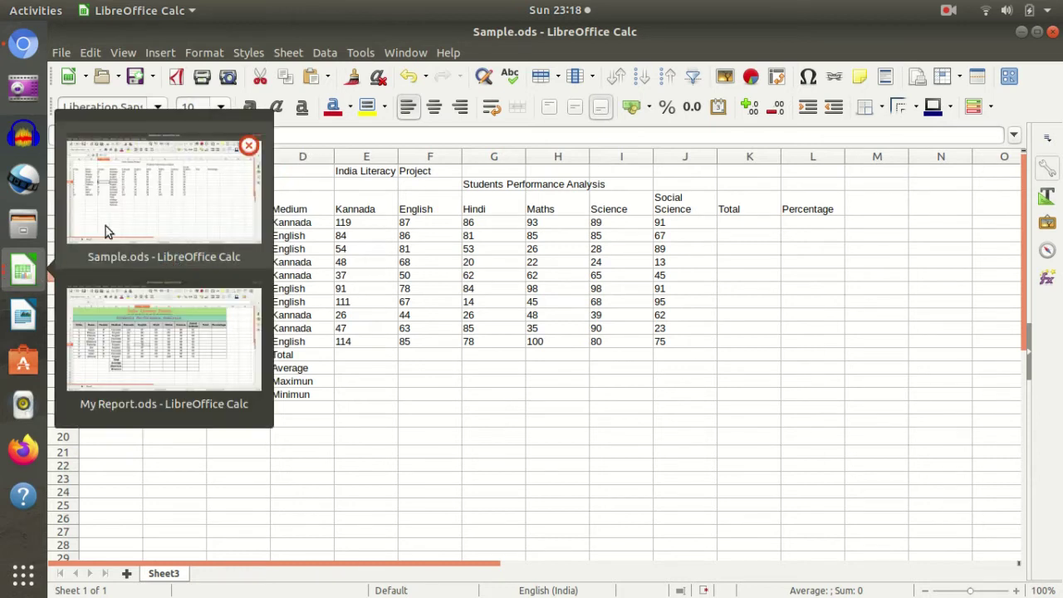
pyautogui.click(138, 333)
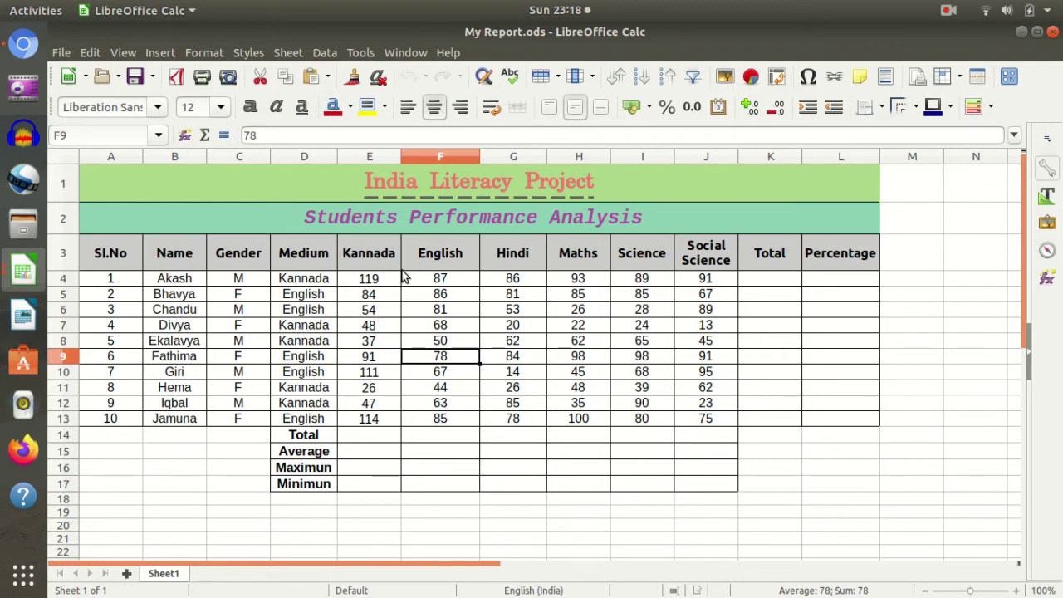
pyautogui.click(23, 270)
pyautogui.click(168, 349)
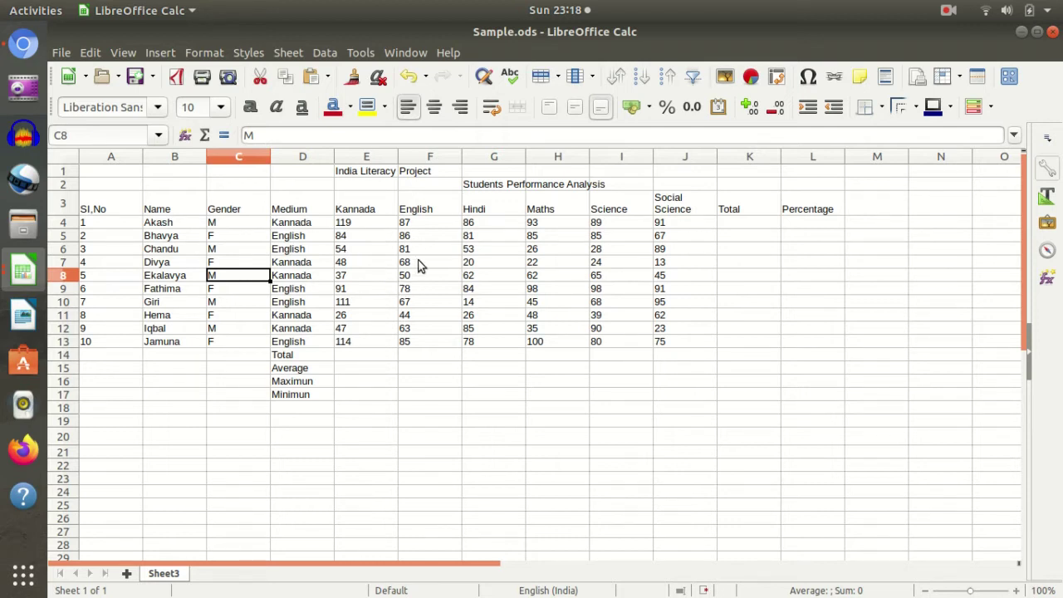
# Inspect the title cell E1 and nearby cells E4, E6, F6, C7 and B7
pyautogui.click(379, 306)
pyautogui.click(373, 249)
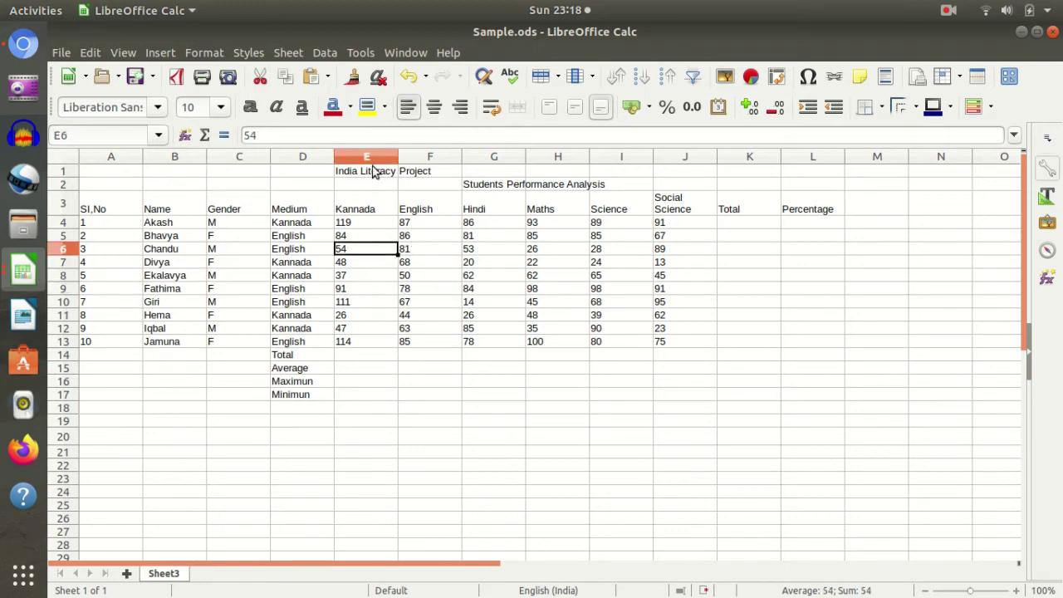
pyautogui.click(373, 171)
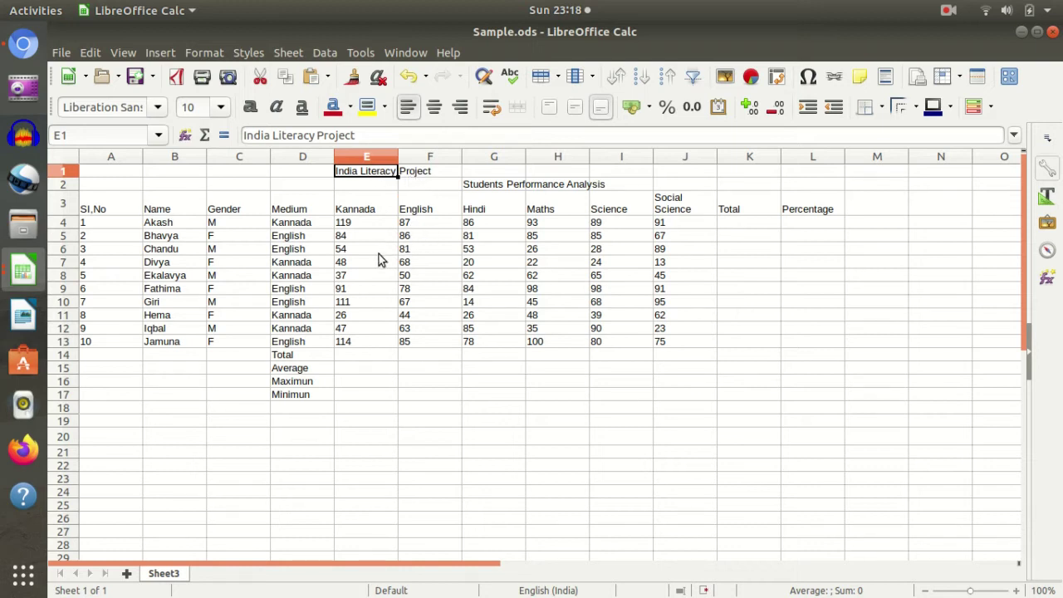
pyautogui.click(349, 247)
pyautogui.click(361, 175)
pyautogui.click(380, 224)
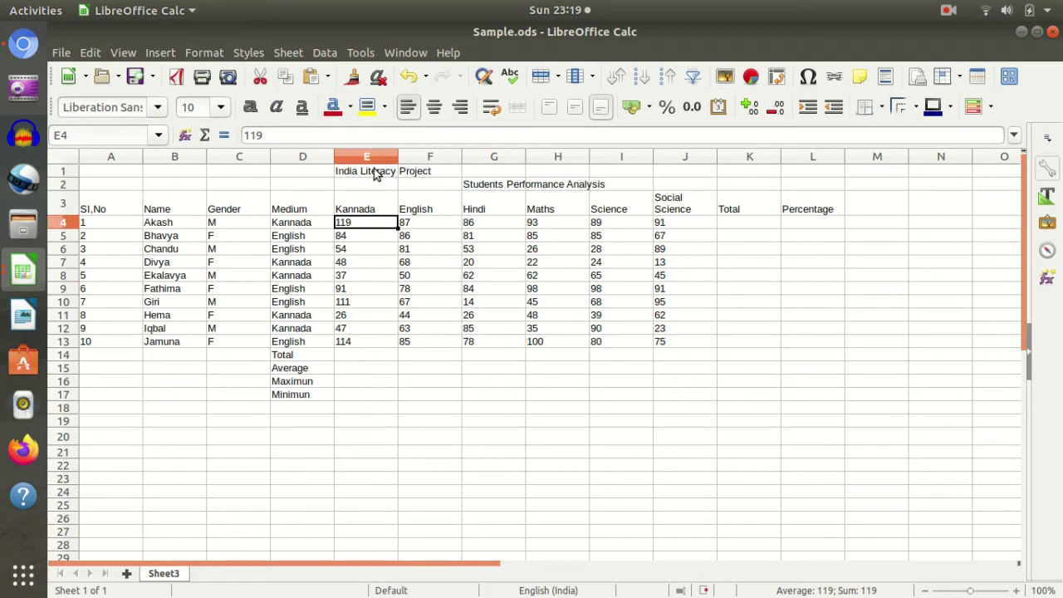
pyautogui.click(374, 175)
pyautogui.click(429, 254)
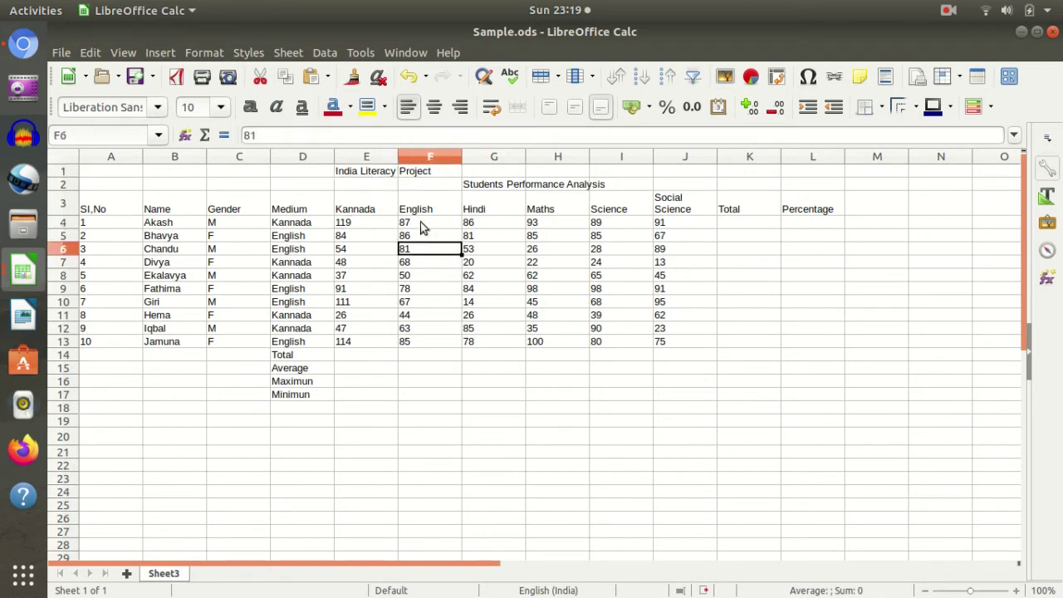
pyautogui.click(262, 262)
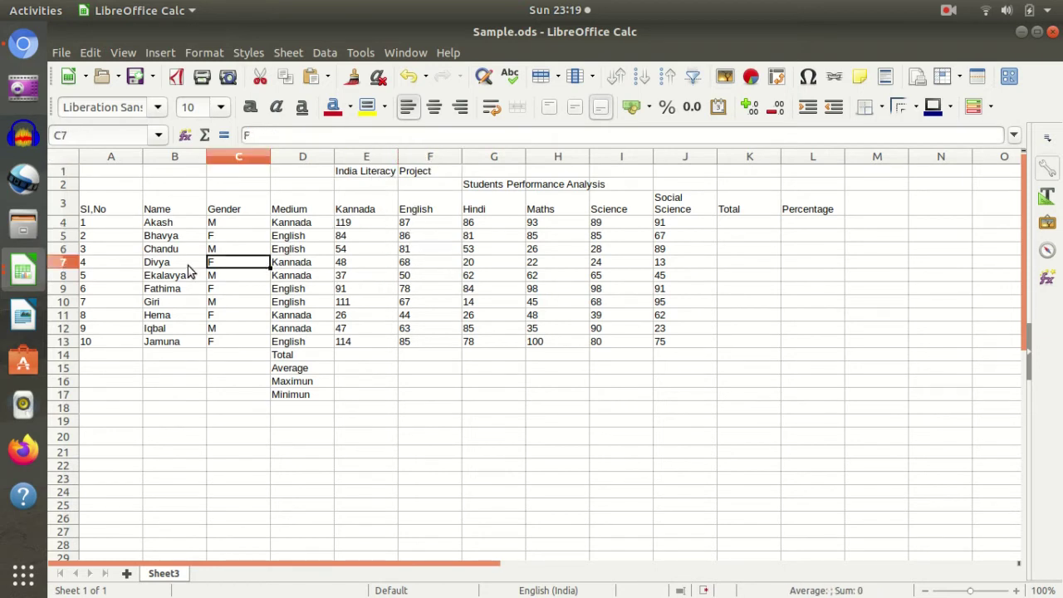
pyautogui.click(188, 264)
# Inspect the marks cells, the F3 English header and G2 subtitle, ending on E1
pyautogui.click(448, 307)
pyautogui.click(355, 280)
pyautogui.click(325, 317)
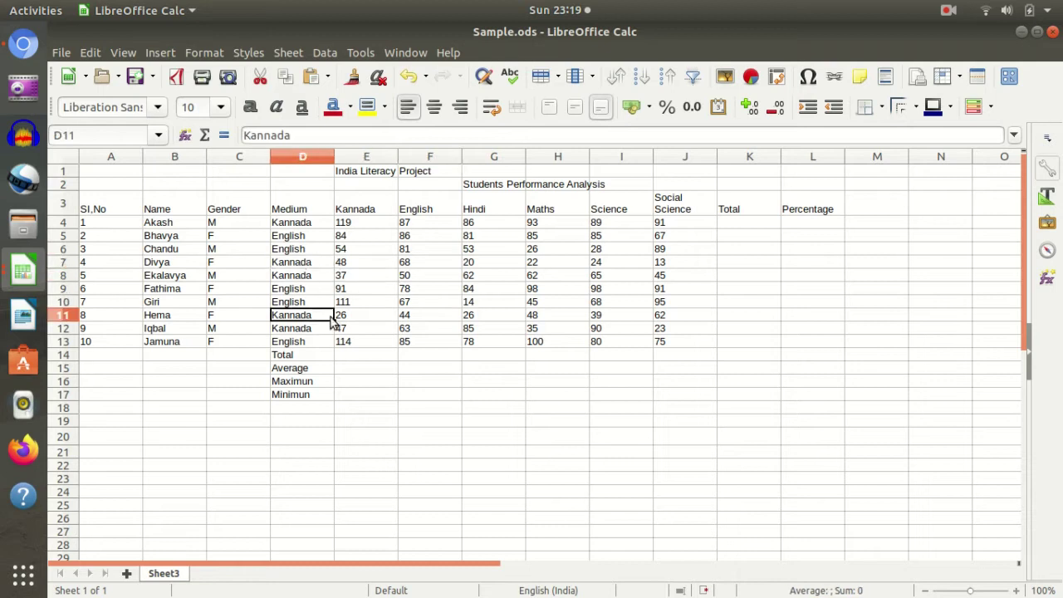
pyautogui.click(428, 281)
pyautogui.click(365, 249)
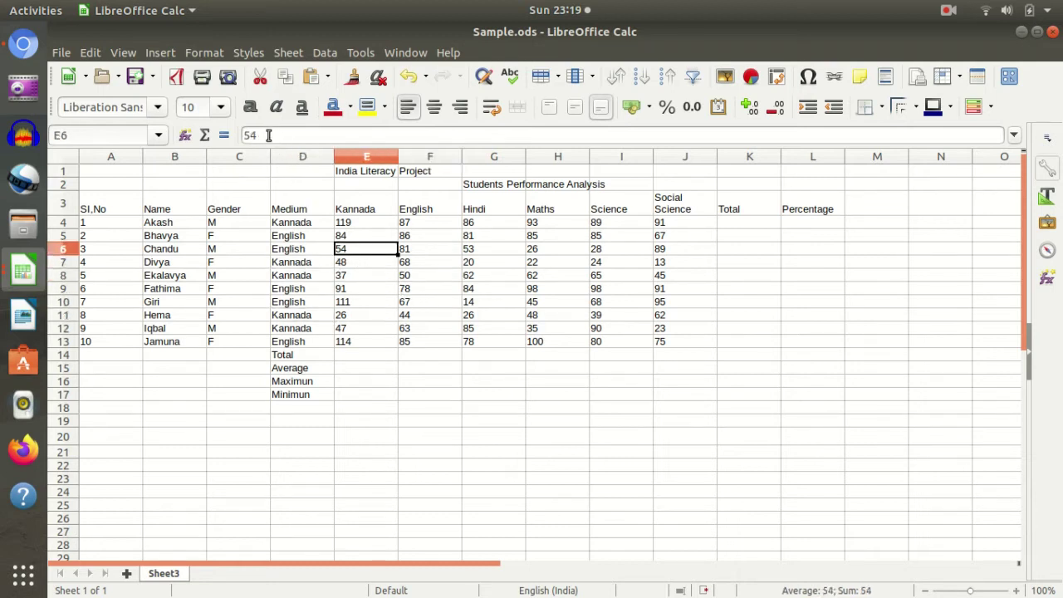
pyautogui.click(365, 277)
pyautogui.click(422, 263)
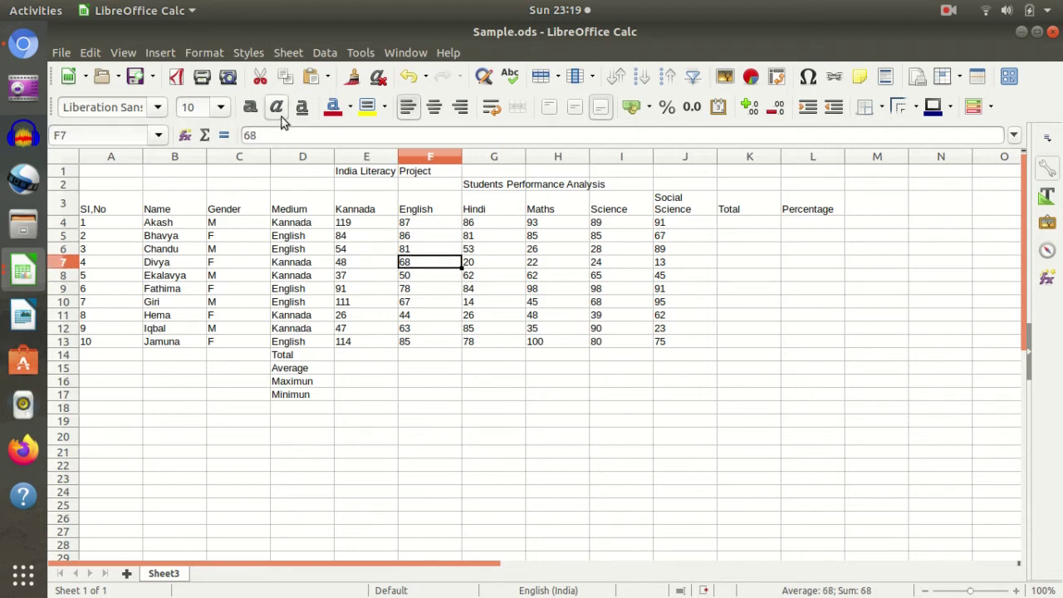
pyautogui.click(418, 208)
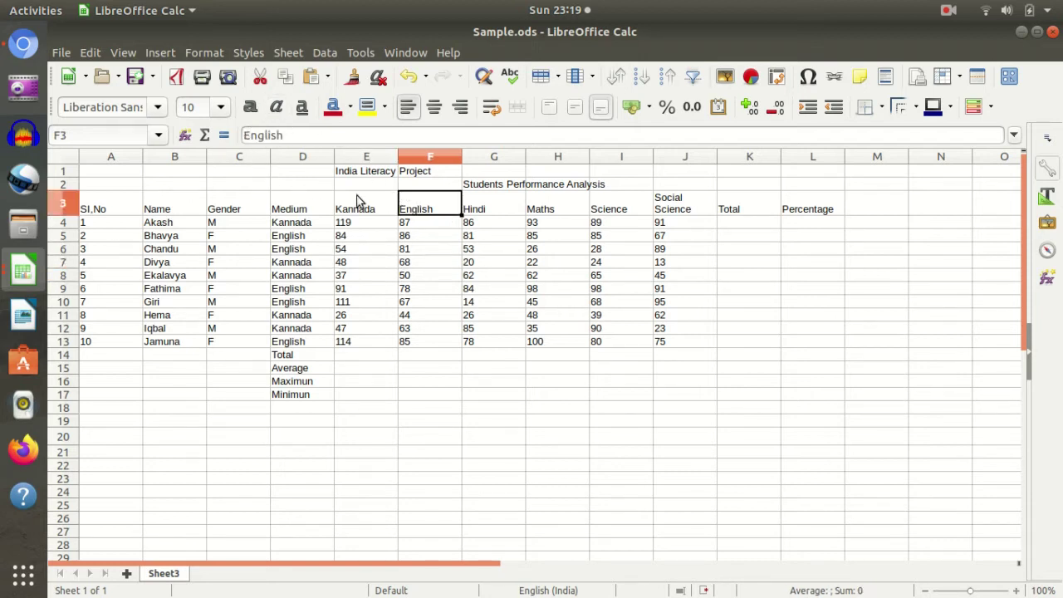
pyautogui.click(349, 184)
pyautogui.click(411, 171)
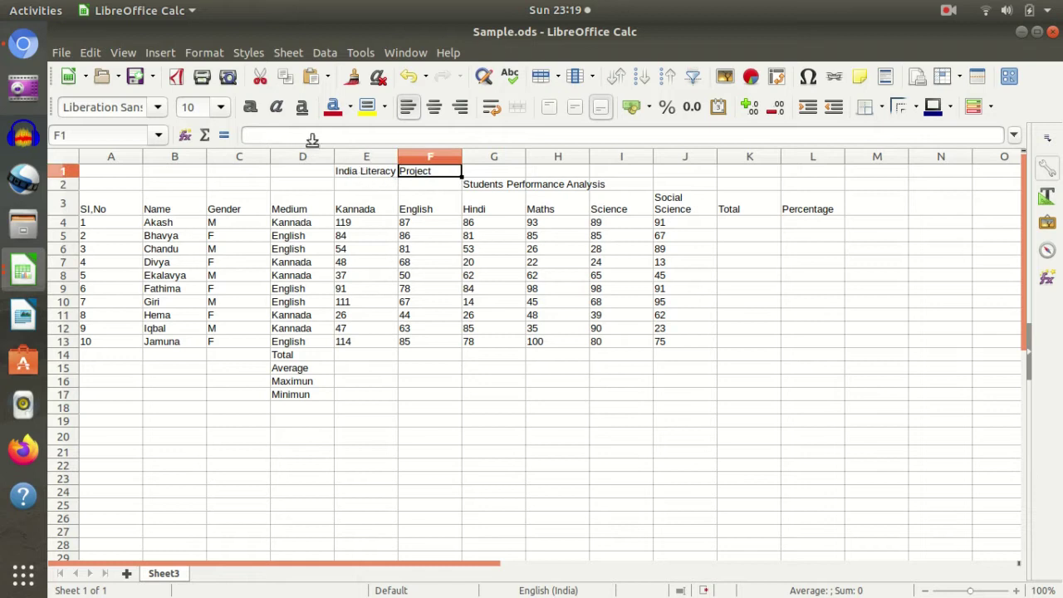
pyautogui.click(419, 249)
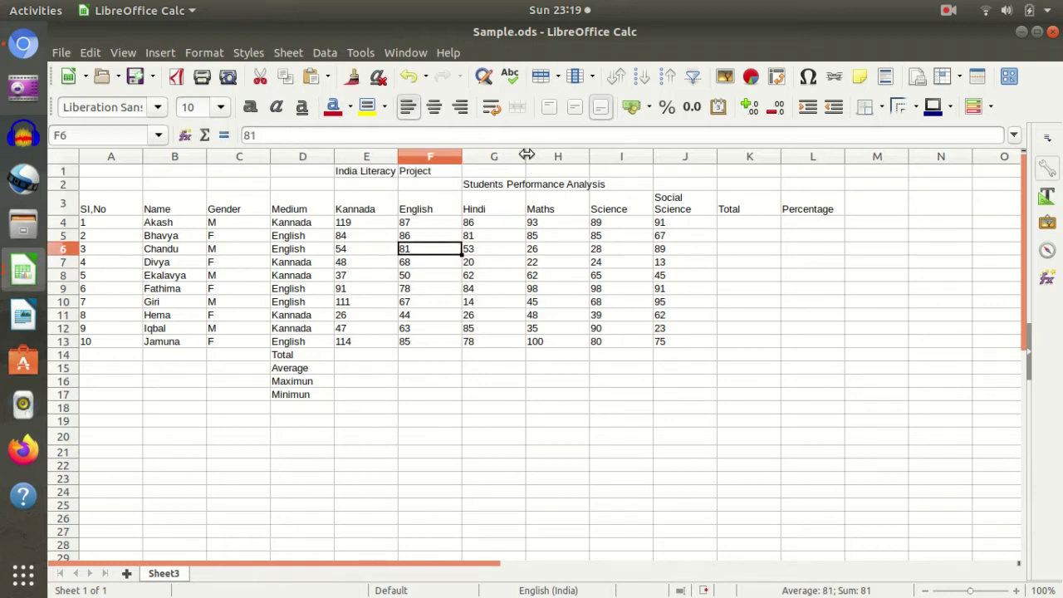
pyautogui.click(503, 263)
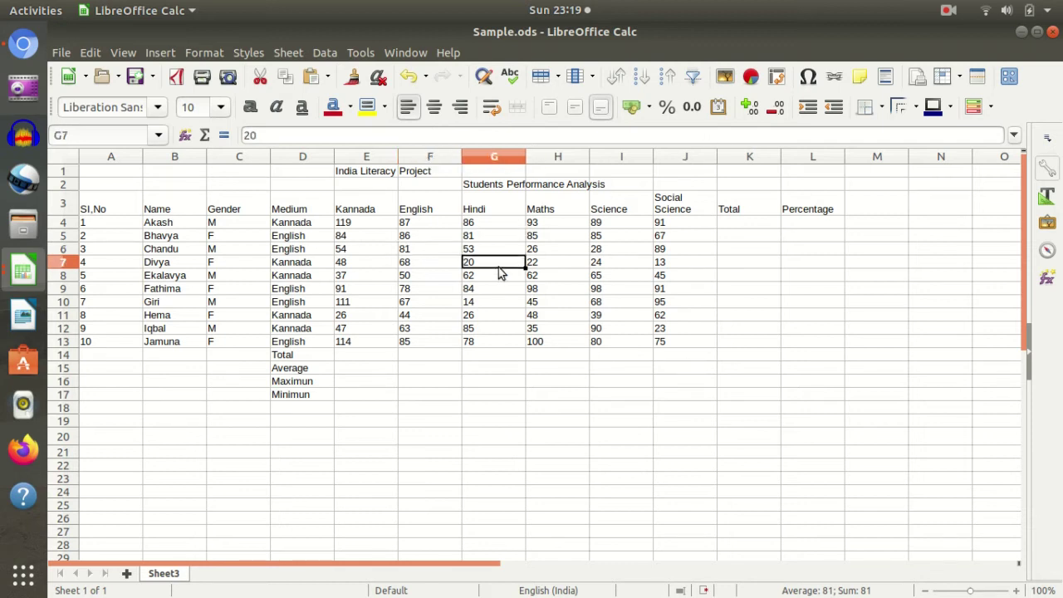
pyautogui.click(496, 190)
pyautogui.moveTo(369, 262); pyautogui.dragTo(378, 276)
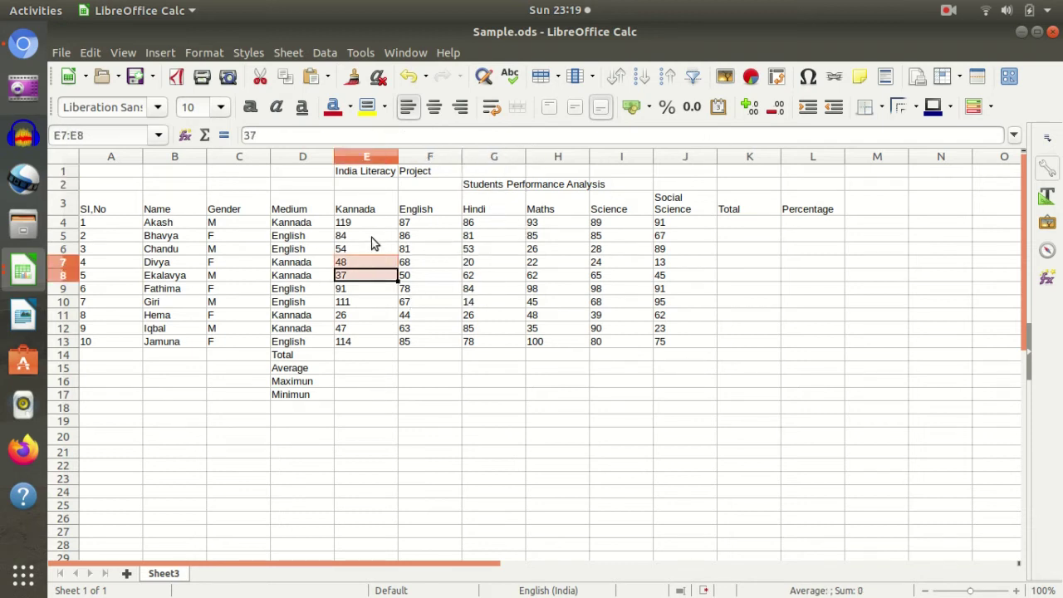
pyautogui.click(369, 173)
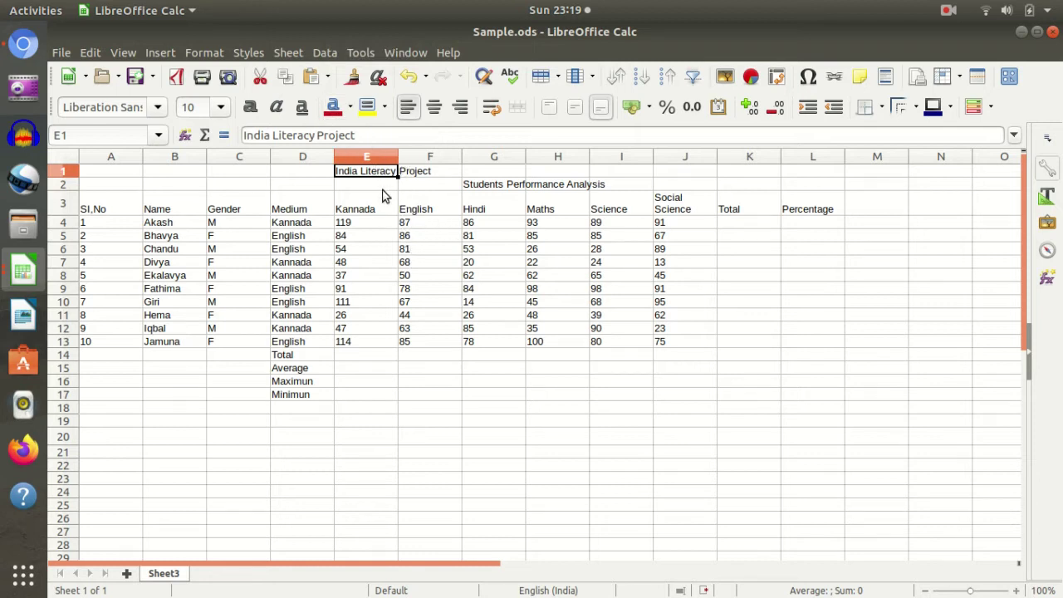
# Browse the Edit and View menus without changes, then select title cell E1
pyautogui.click(86, 54)
pyautogui.click(86, 54)
pyautogui.click(123, 52)
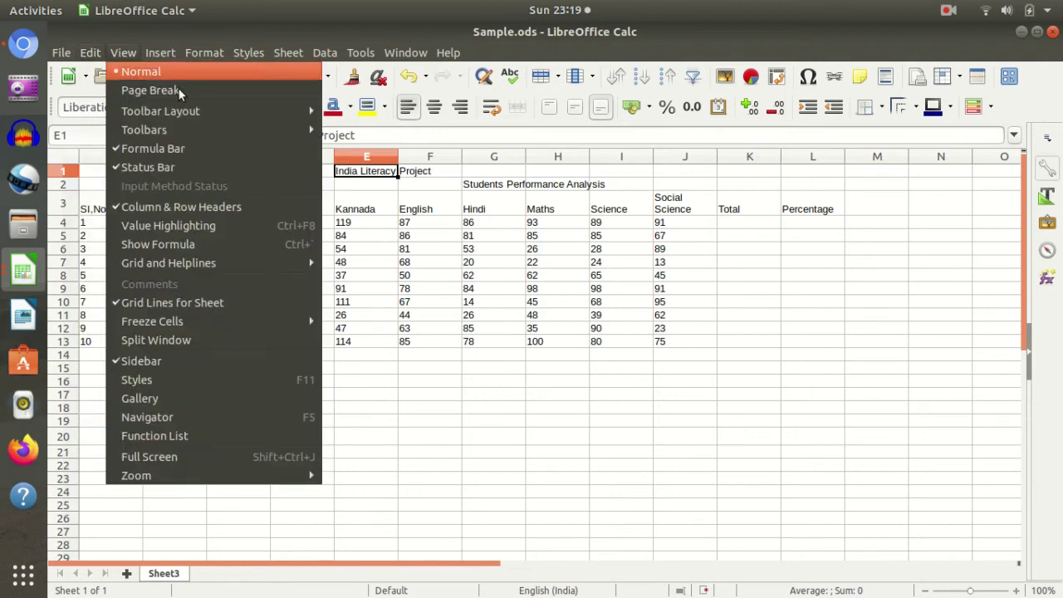
pyautogui.click(426, 279)
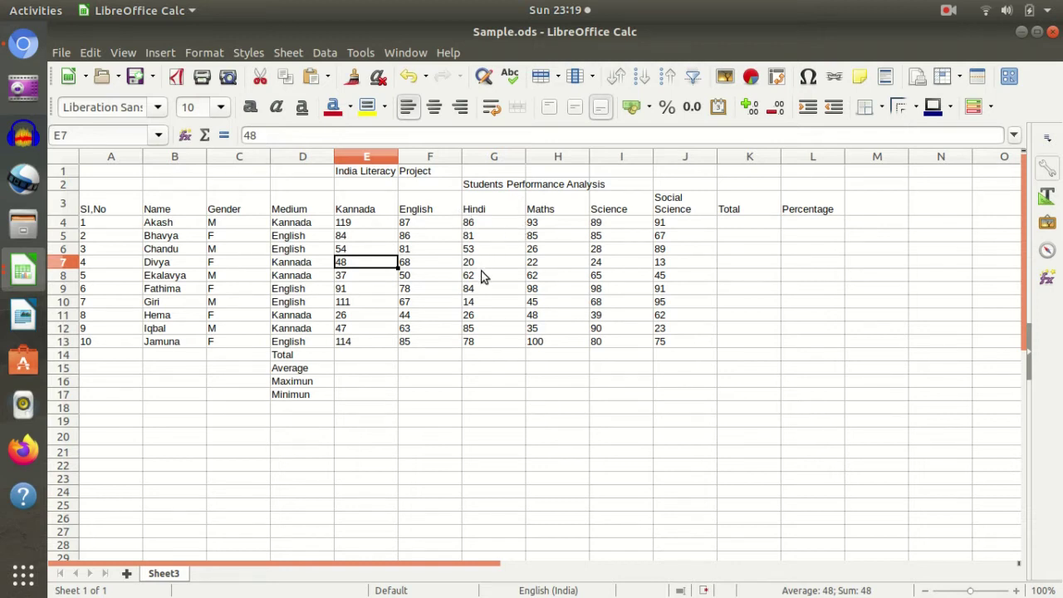
pyautogui.click(390, 302)
pyautogui.click(387, 236)
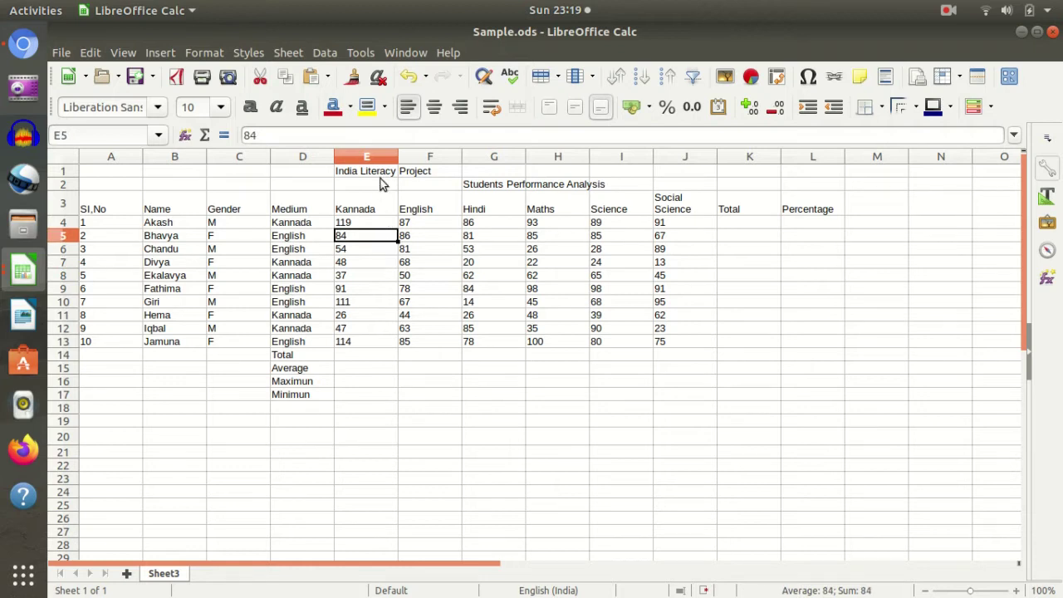
pyautogui.click(378, 172)
# Copy the 'India Literacy Project' title from E1 and paste it into A1
pyautogui.hotkey('ctrl', 'c')
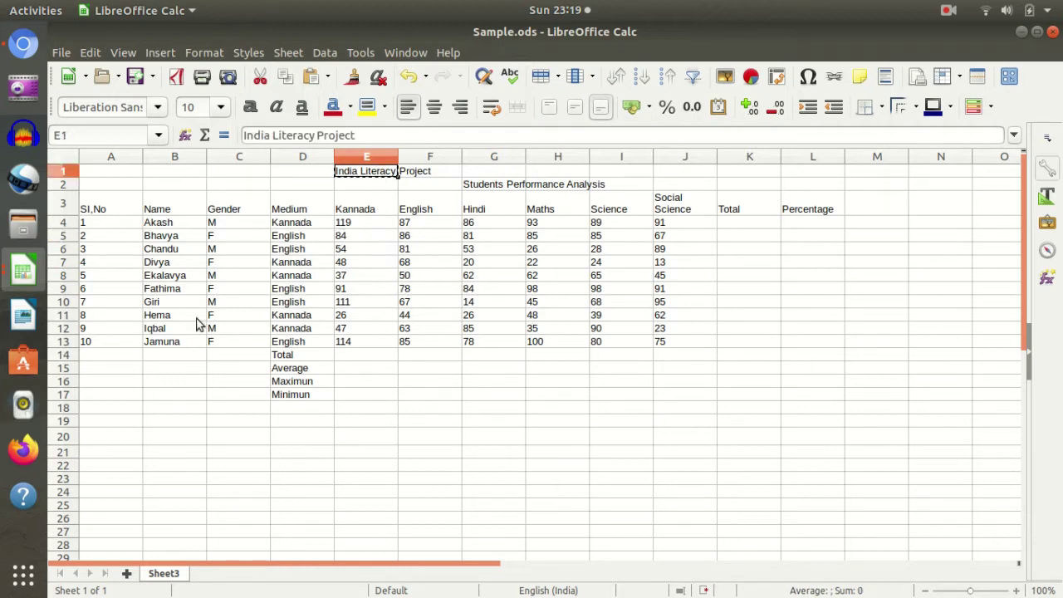
pyautogui.click(112, 172)
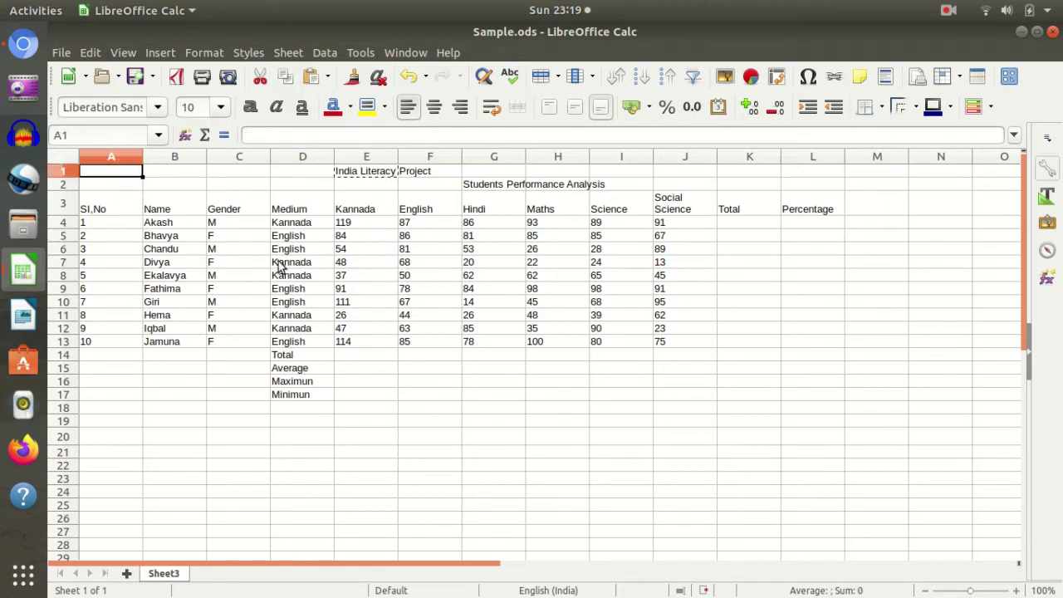
pyautogui.hotkey('ctrl', 'v')
pyautogui.click(409, 320)
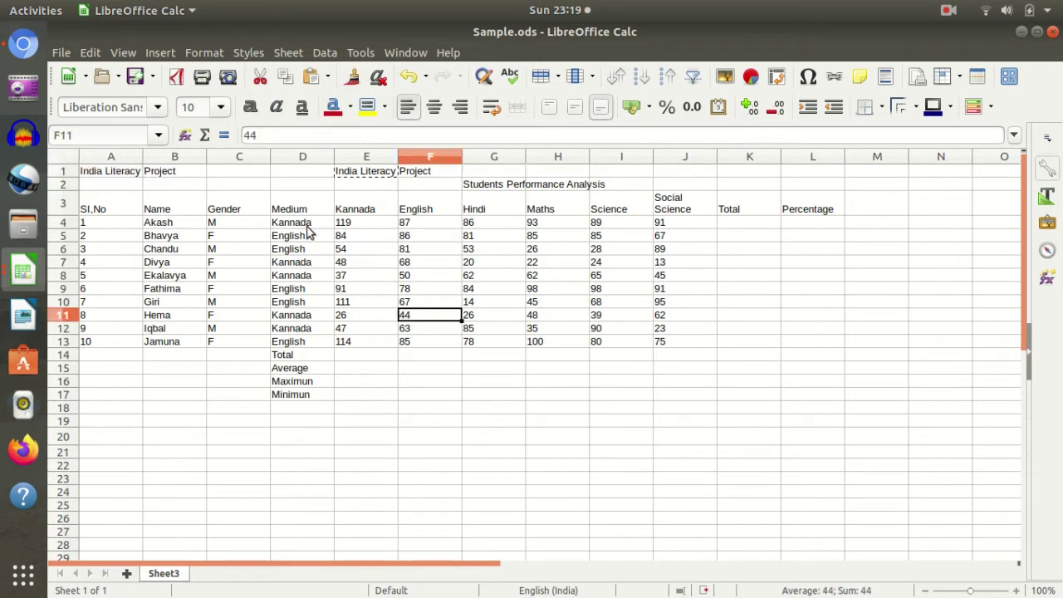
pyautogui.click(371, 174)
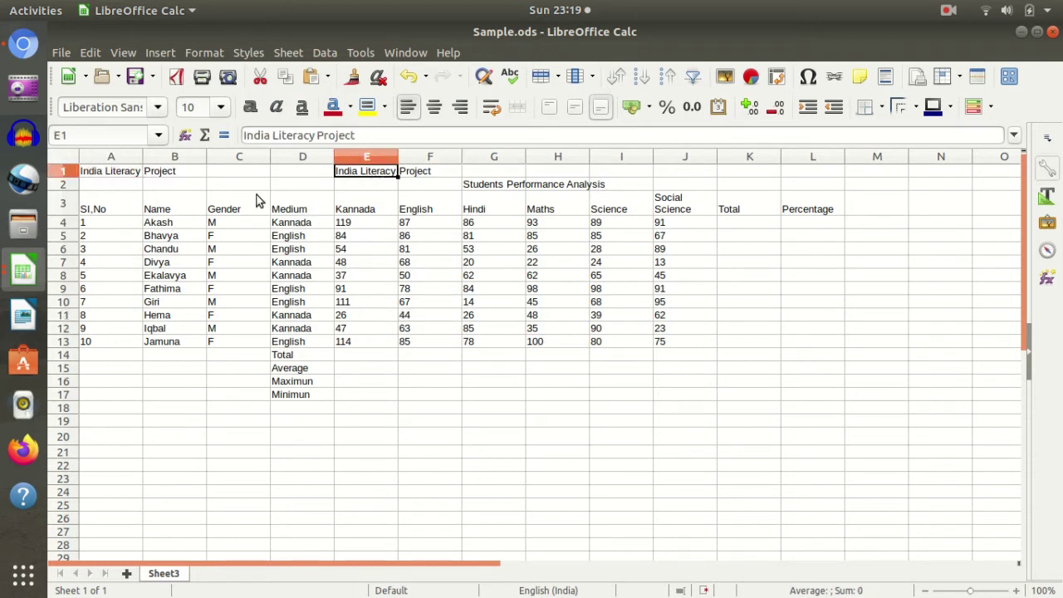
pyautogui.click(124, 173)
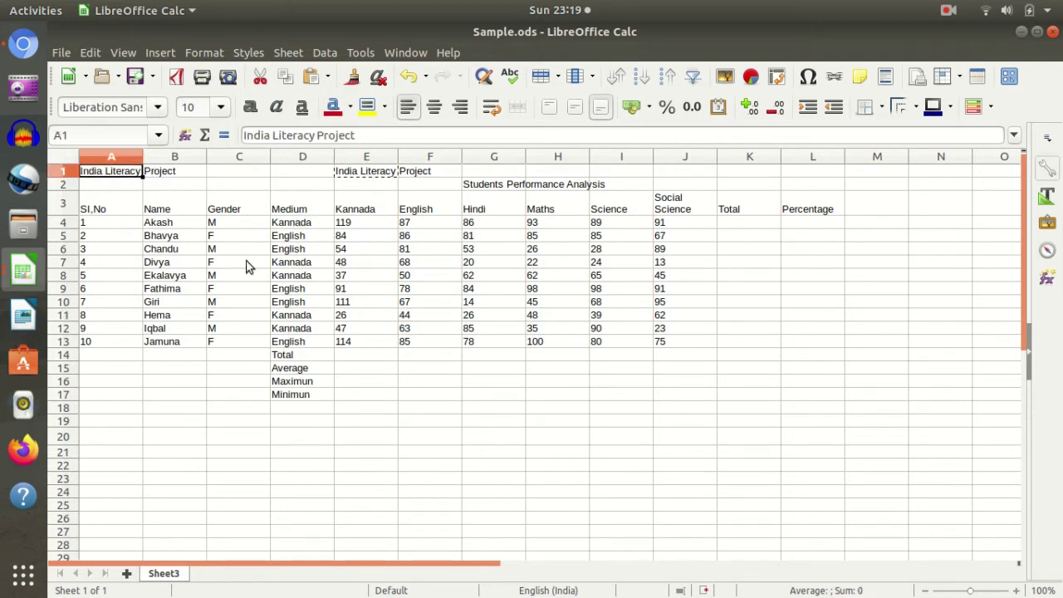
# Delete the old title from E1, then undo that deletion
pyautogui.click(361, 288)
pyautogui.click(365, 174)
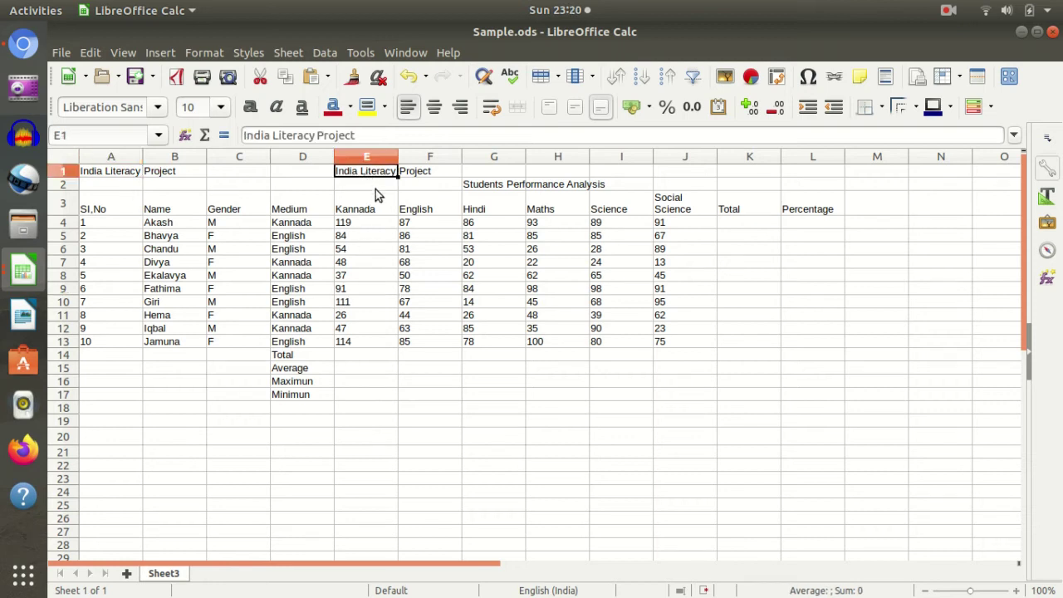
pyautogui.click(401, 291)
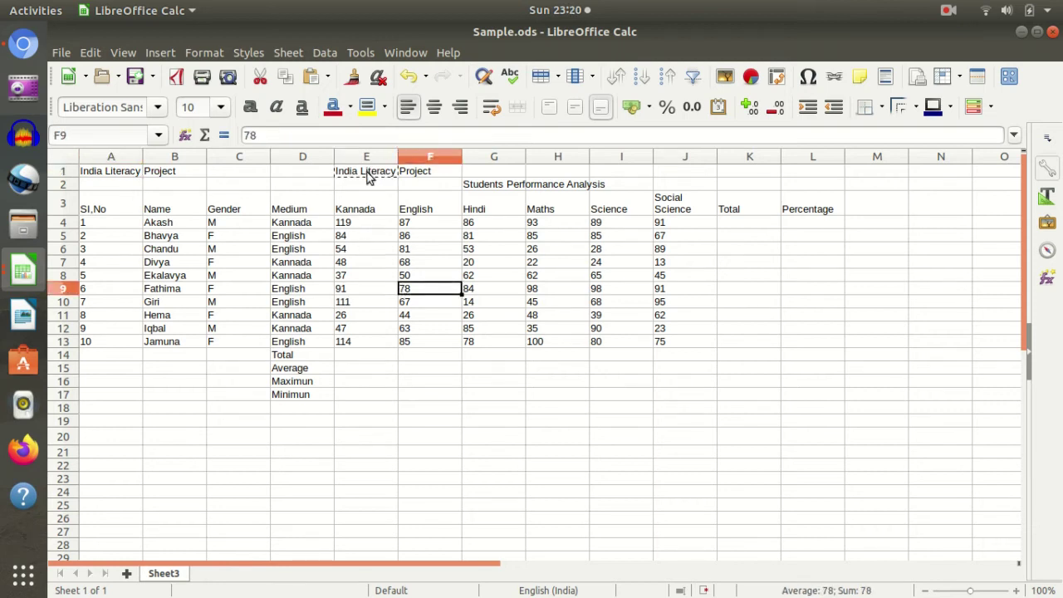
pyautogui.click(368, 180)
pyautogui.press('Delete')
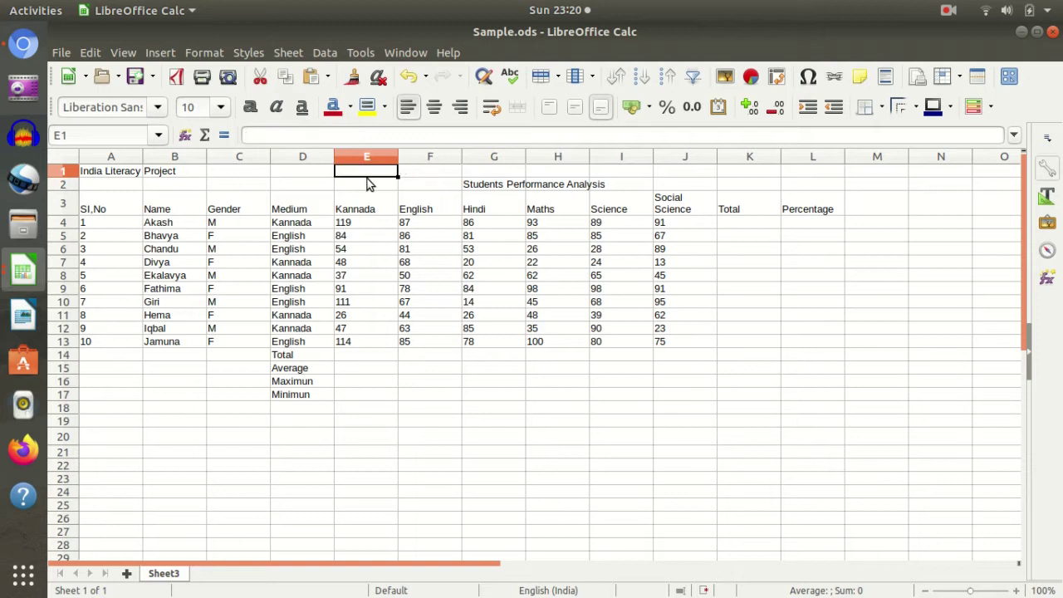
pyautogui.click(357, 261)
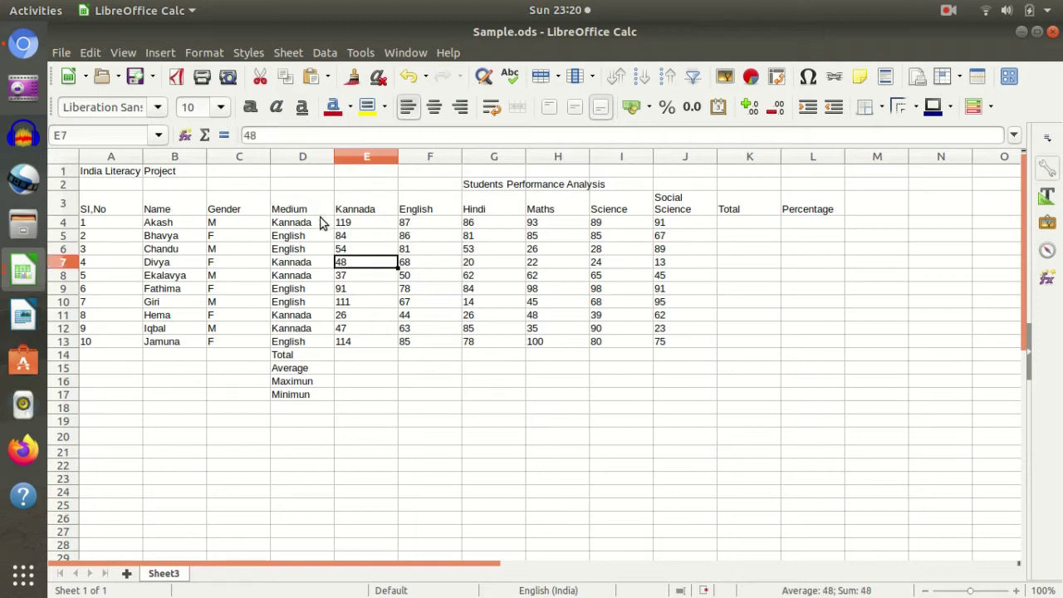
pyautogui.hotkey('ctrl', 'z')
# Empty E1 by erasing its title text in the formula bar
pyautogui.click(378, 172)
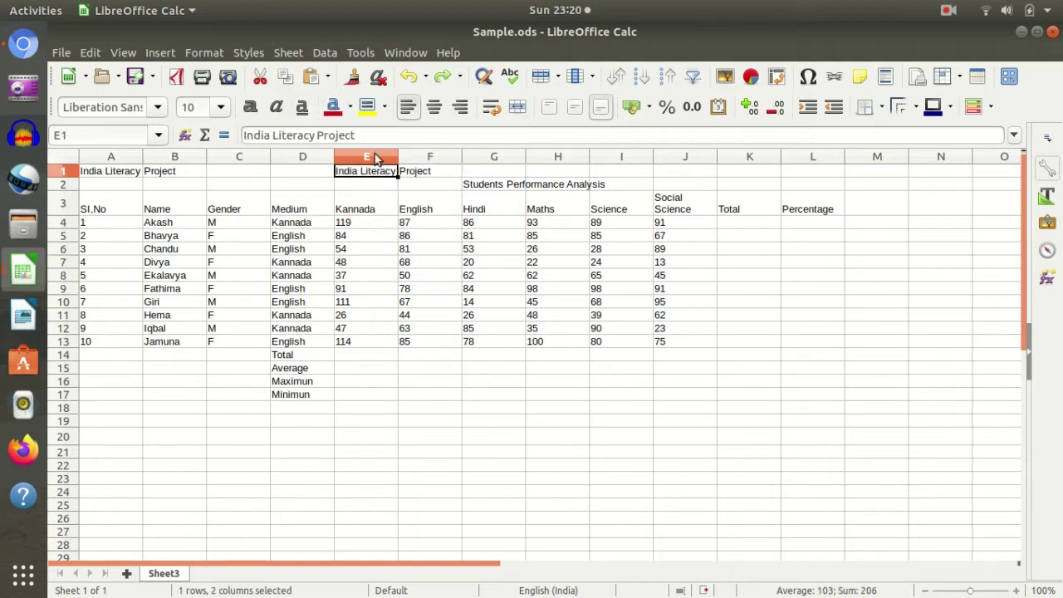
pyautogui.click(370, 135)
pyautogui.moveTo(357, 135); pyautogui.dragTo(241, 135)
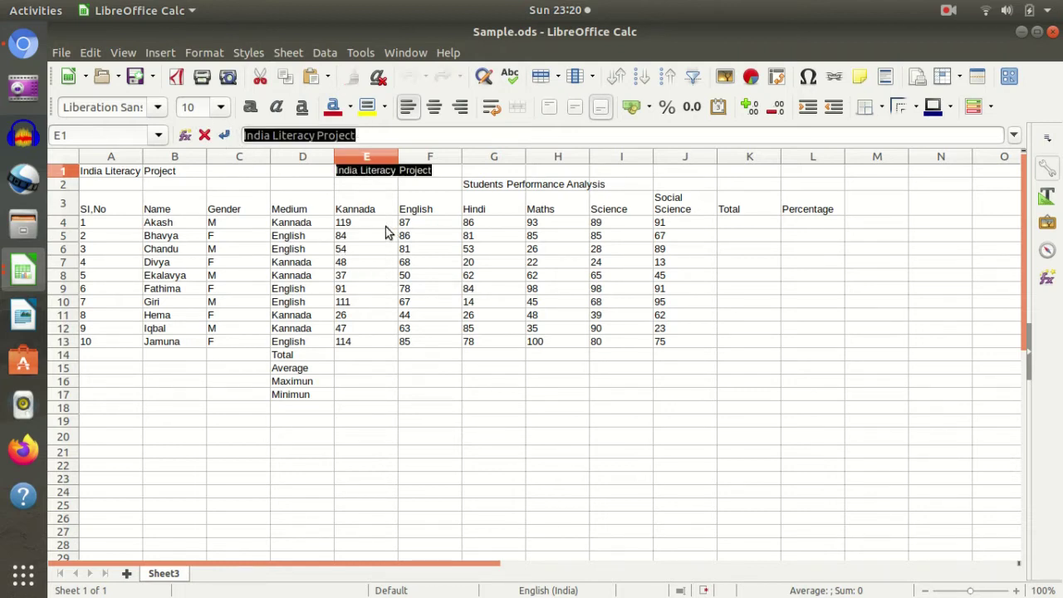
pyautogui.press('BackSpace')
pyautogui.click(422, 241)
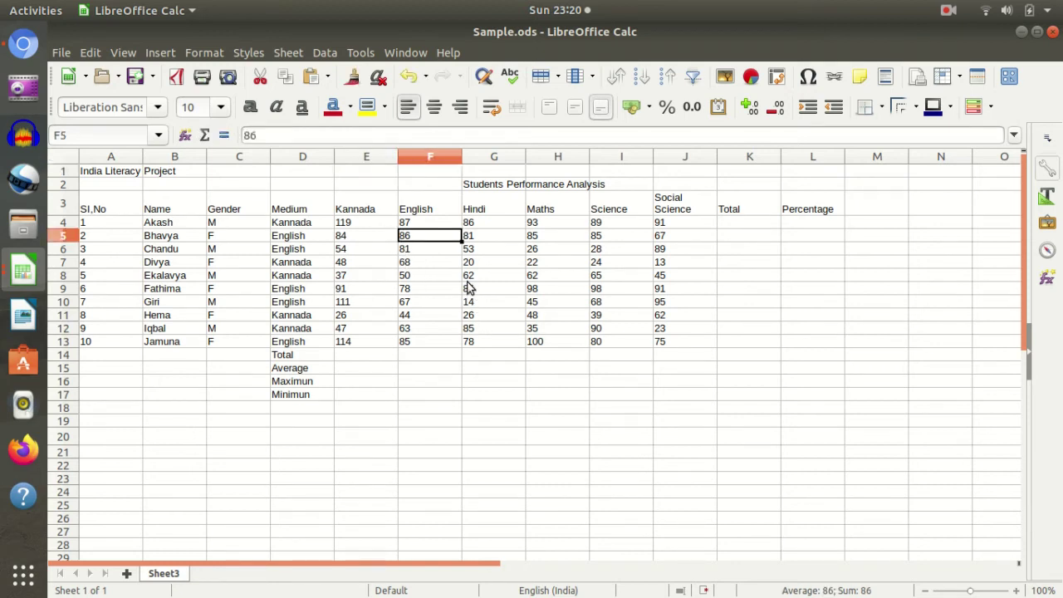
pyautogui.click(487, 249)
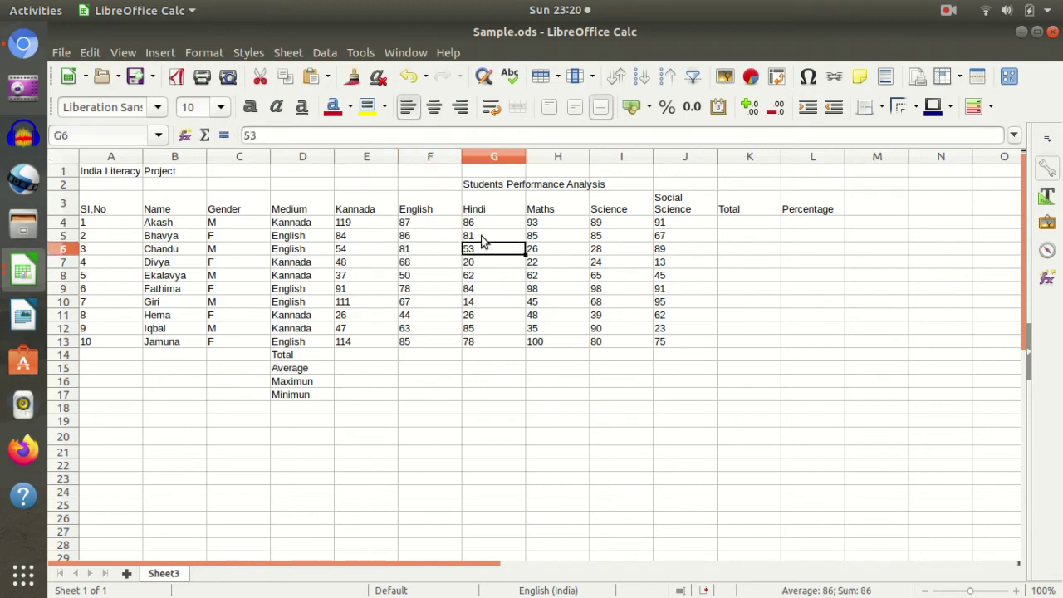
pyautogui.click(486, 186)
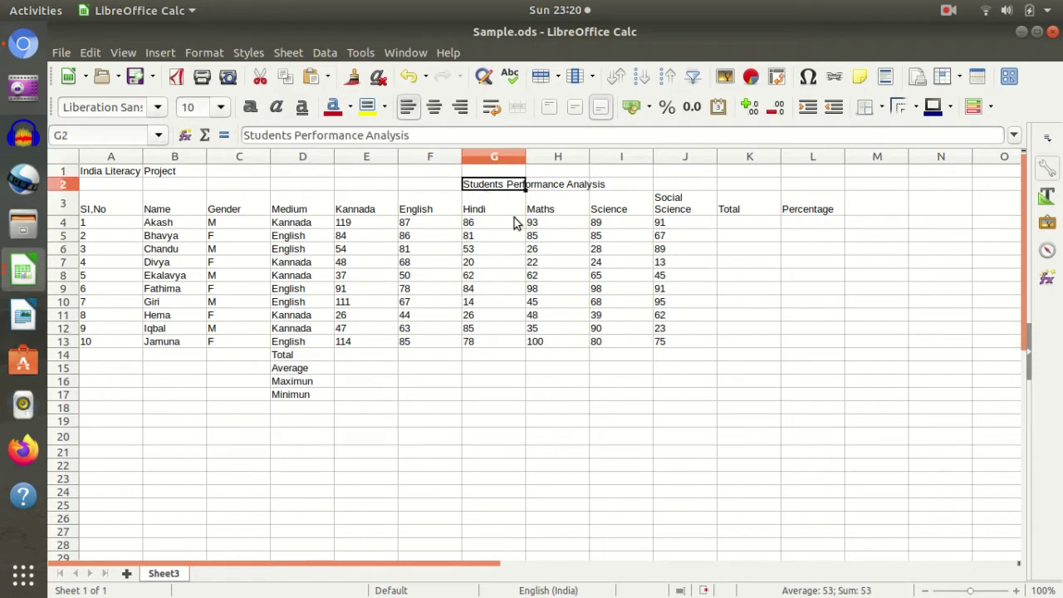
# Cut 'Students Performance Analysis' from G2 and paste it into A2
pyautogui.click(259, 77)
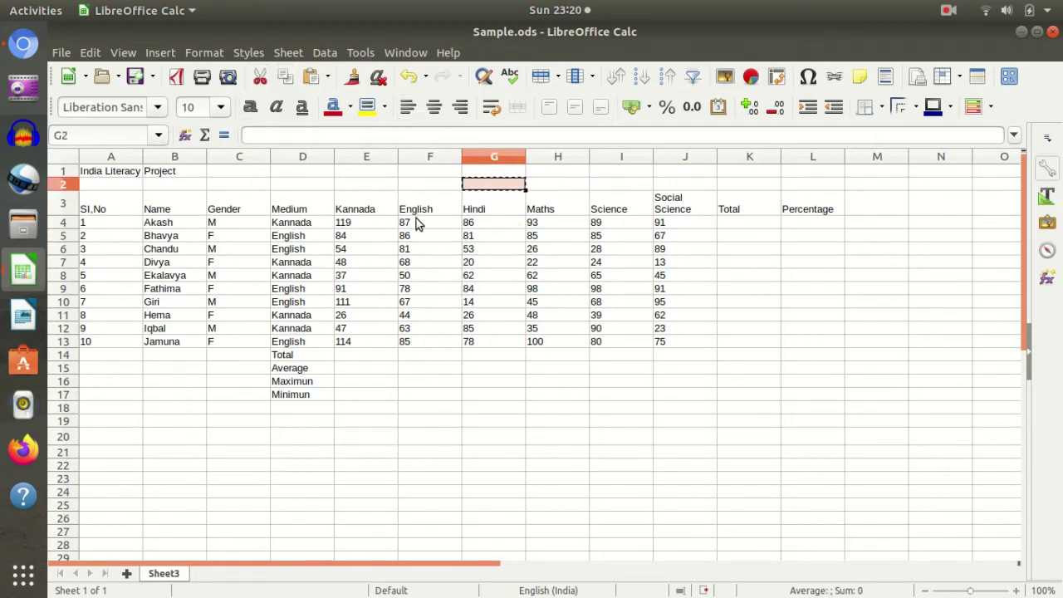
pyautogui.click(118, 187)
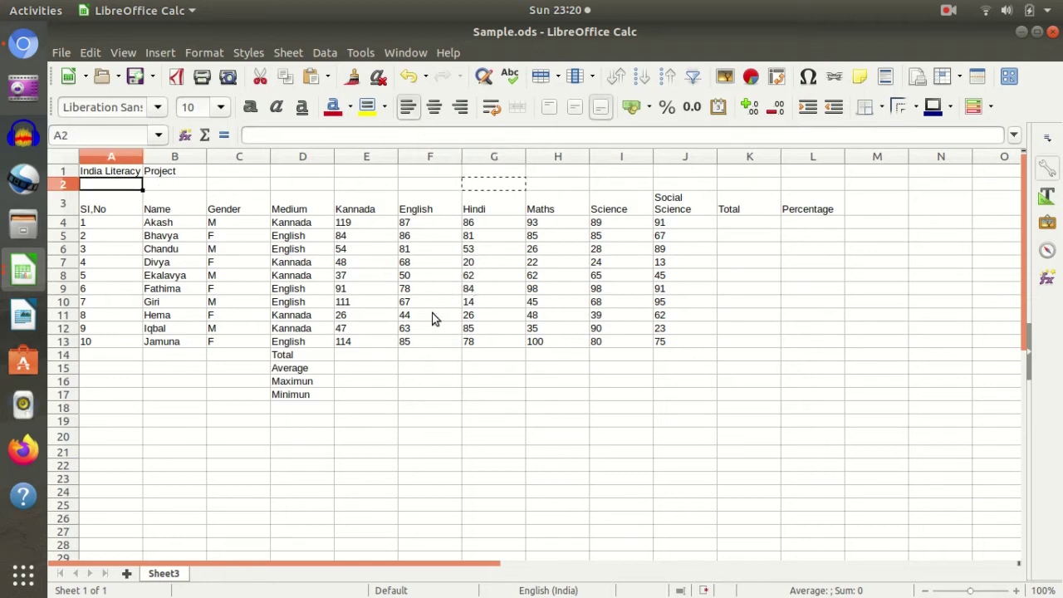
pyautogui.hotkey('ctrl', 'v')
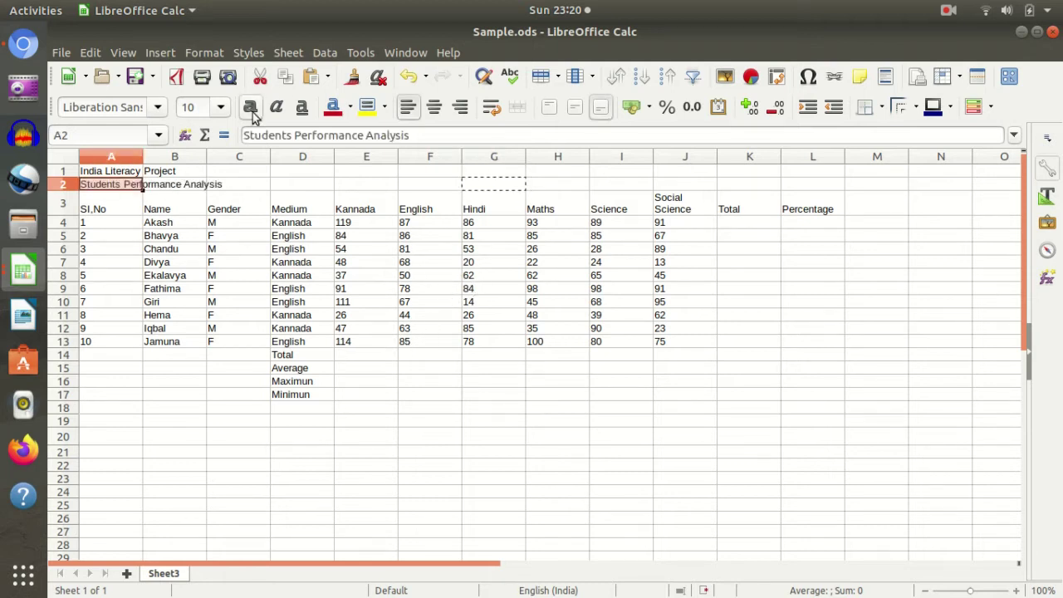
pyautogui.click(340, 288)
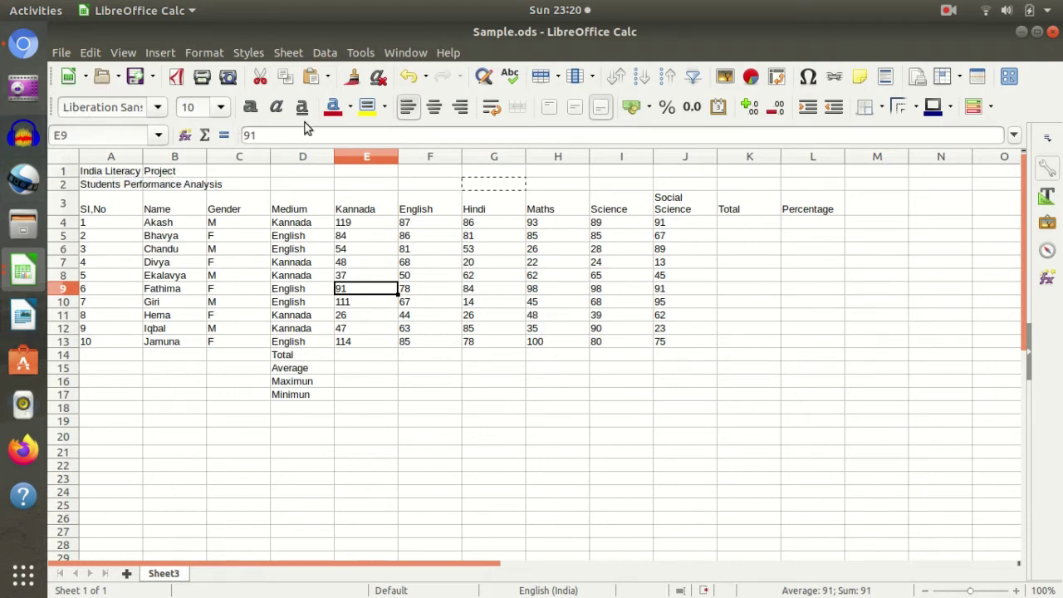
pyautogui.click(24, 271)
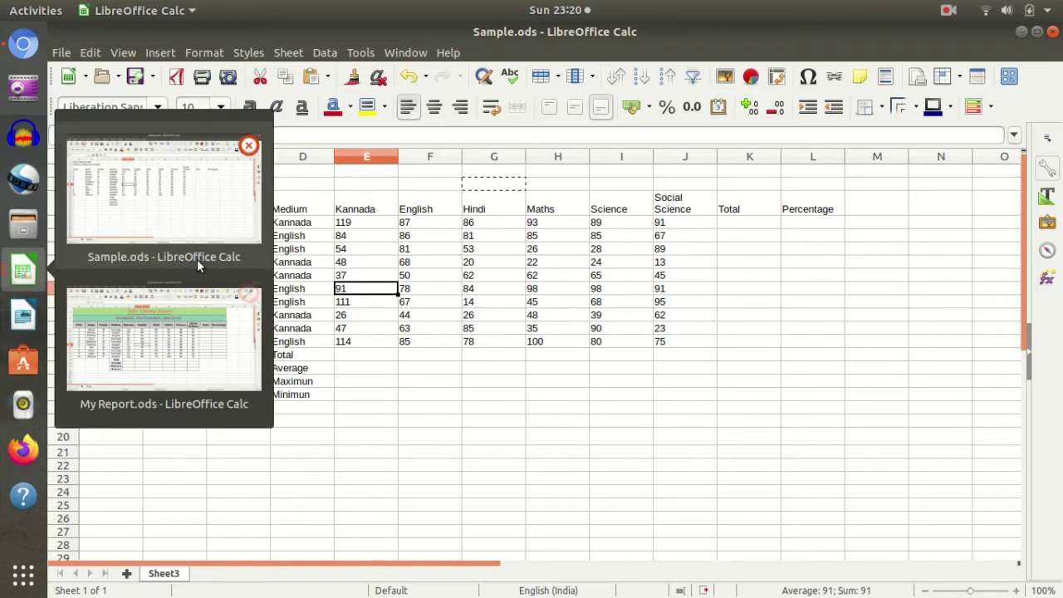
pyautogui.click(193, 333)
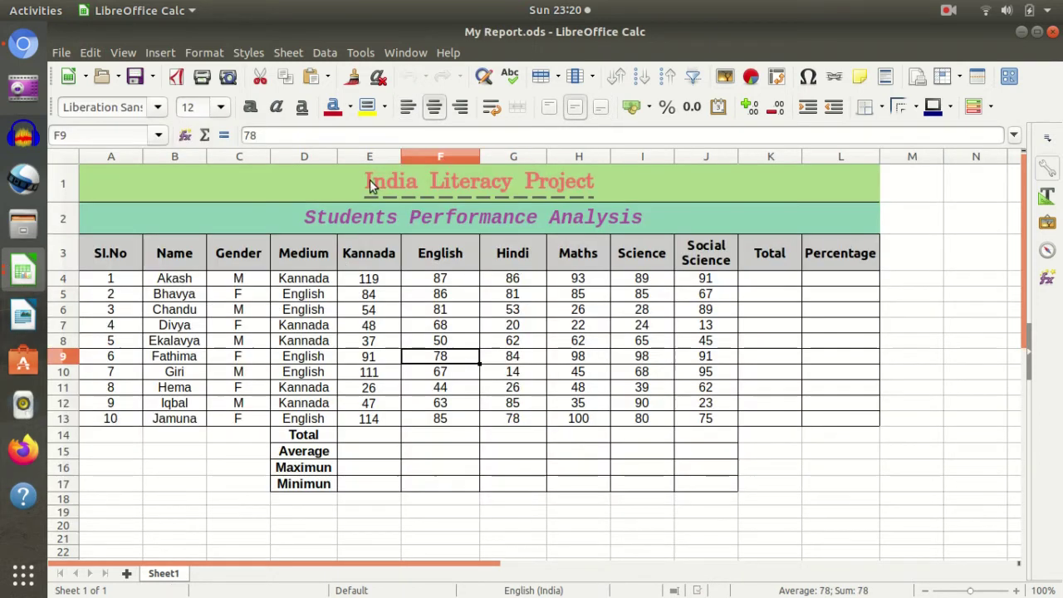
pyautogui.click(303, 309)
pyautogui.click(303, 371)
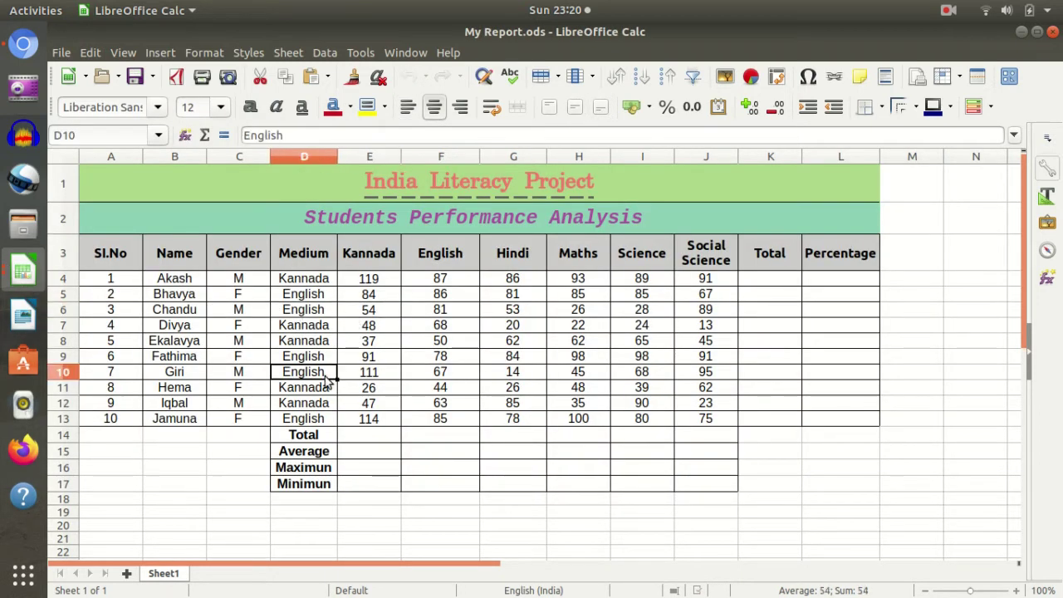
pyautogui.moveTo(304, 341); pyautogui.dragTo(303, 355)
pyautogui.click(202, 326)
pyautogui.click(447, 309)
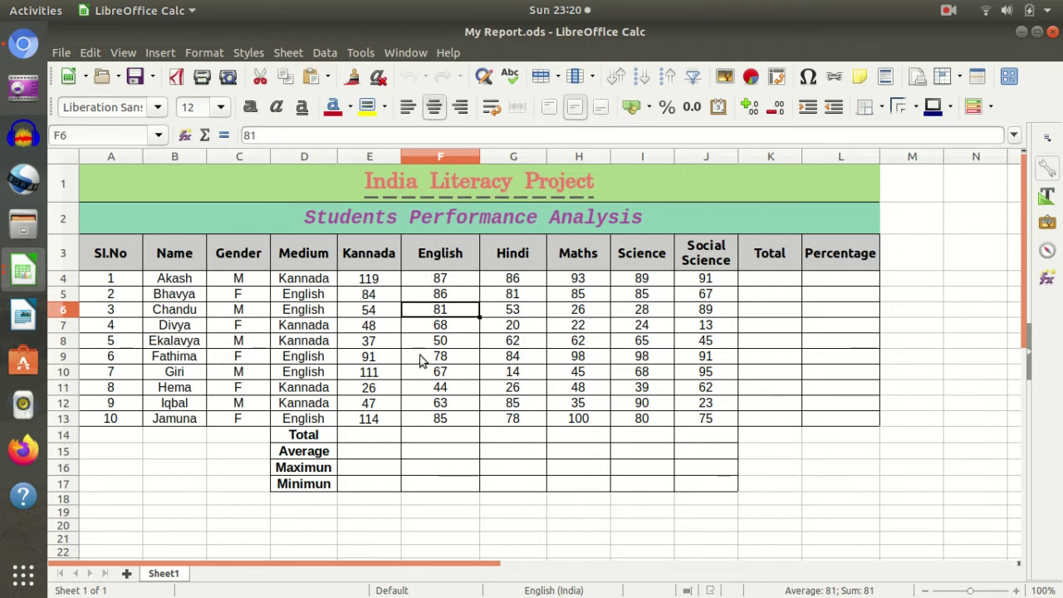
pyautogui.click(32, 275)
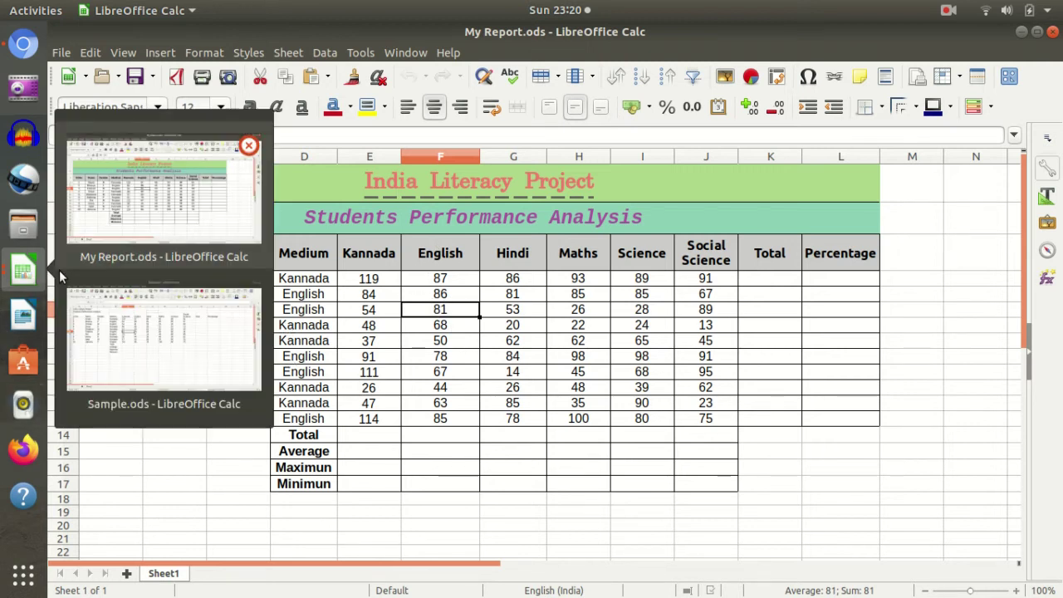
pyautogui.click(163, 347)
pyautogui.click(347, 331)
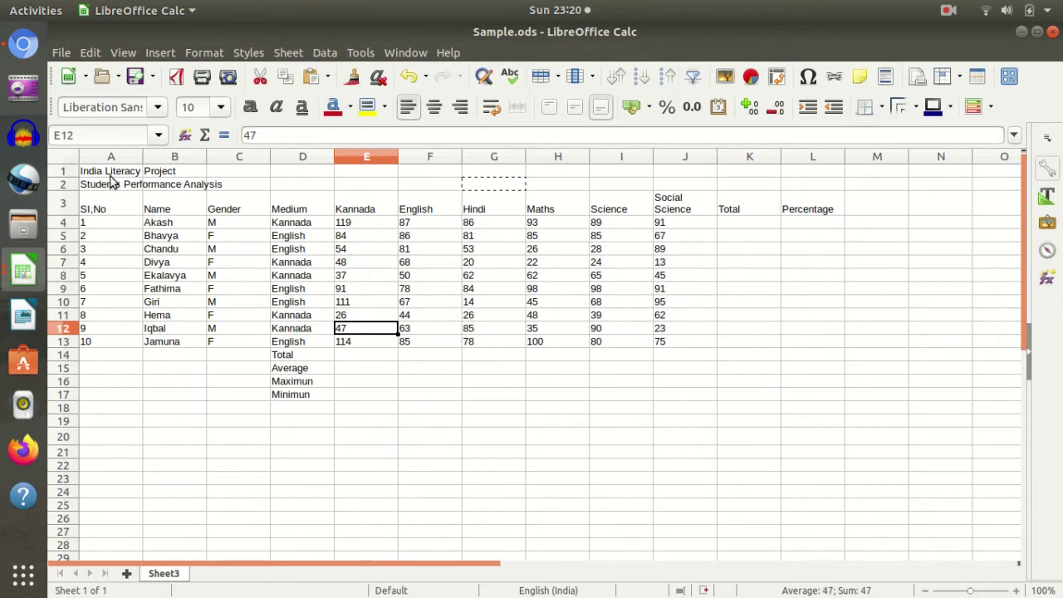
# Merge and centre the 'India Literacy Project' title across A1:L1
pyautogui.moveTo(111, 172); pyautogui.dragTo(791, 178)
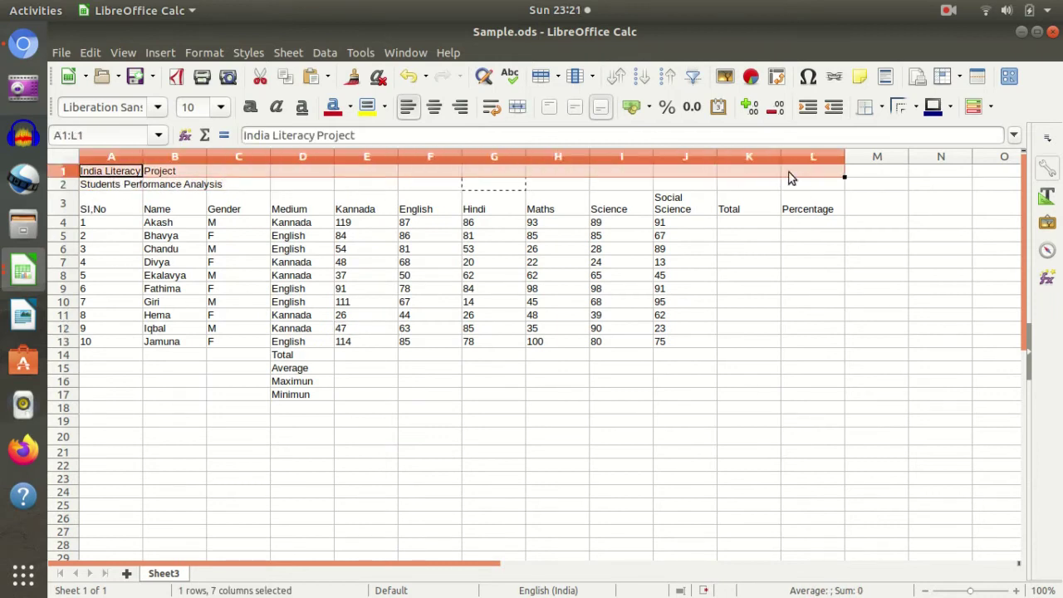
pyautogui.click(520, 112)
pyautogui.moveTo(161, 236); pyautogui.dragTo(161, 249)
# Merge and centre the 'Students Performance Analysis' subtitle across A2:L2
pyautogui.moveTo(116, 185); pyautogui.dragTo(785, 181)
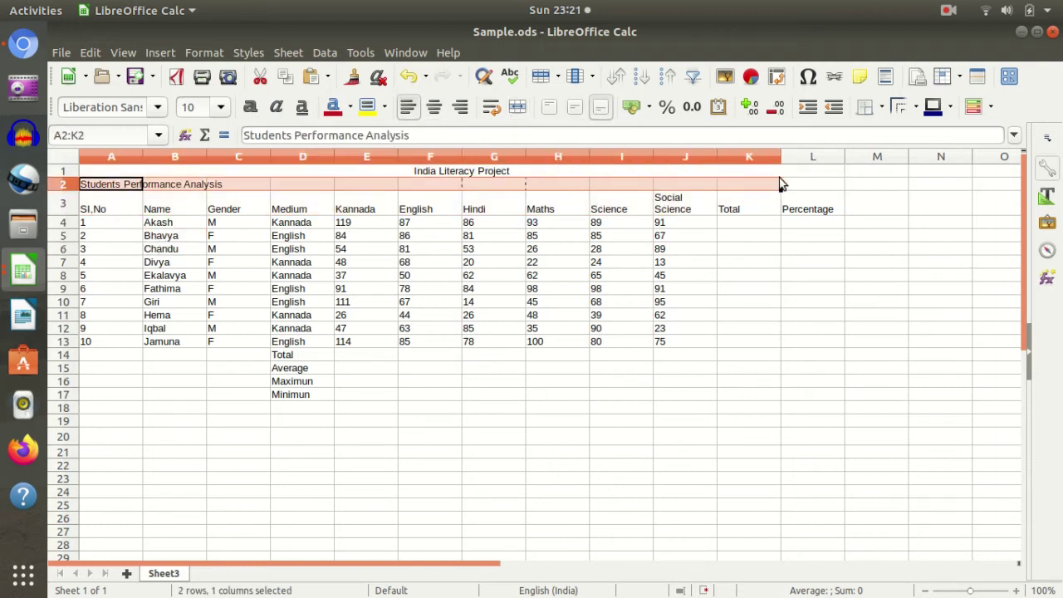
pyautogui.click(522, 113)
pyautogui.click(430, 315)
pyautogui.click(112, 276)
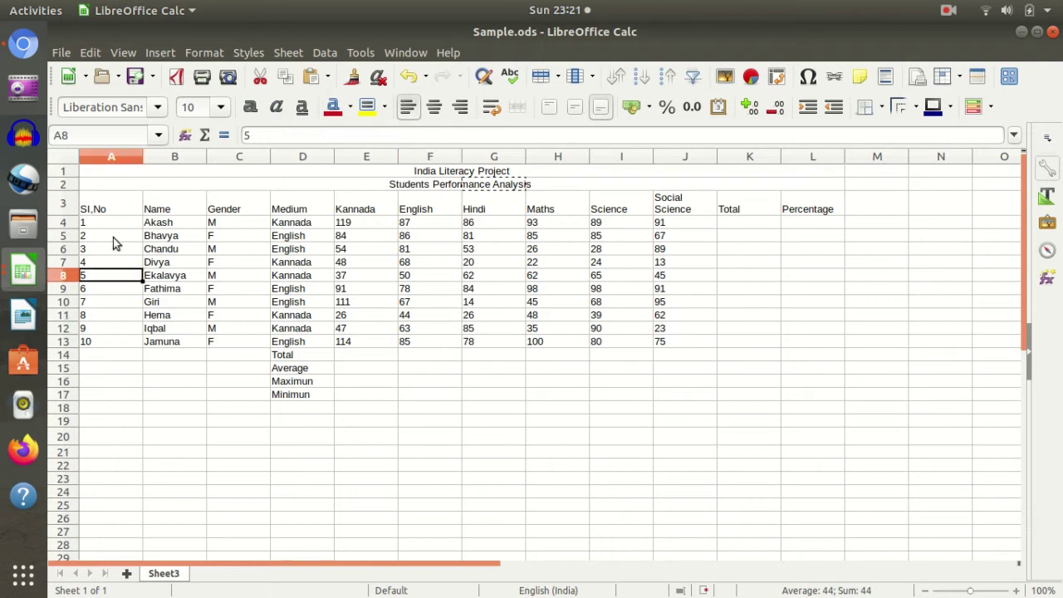
pyautogui.click(90, 201)
pyautogui.click(176, 355)
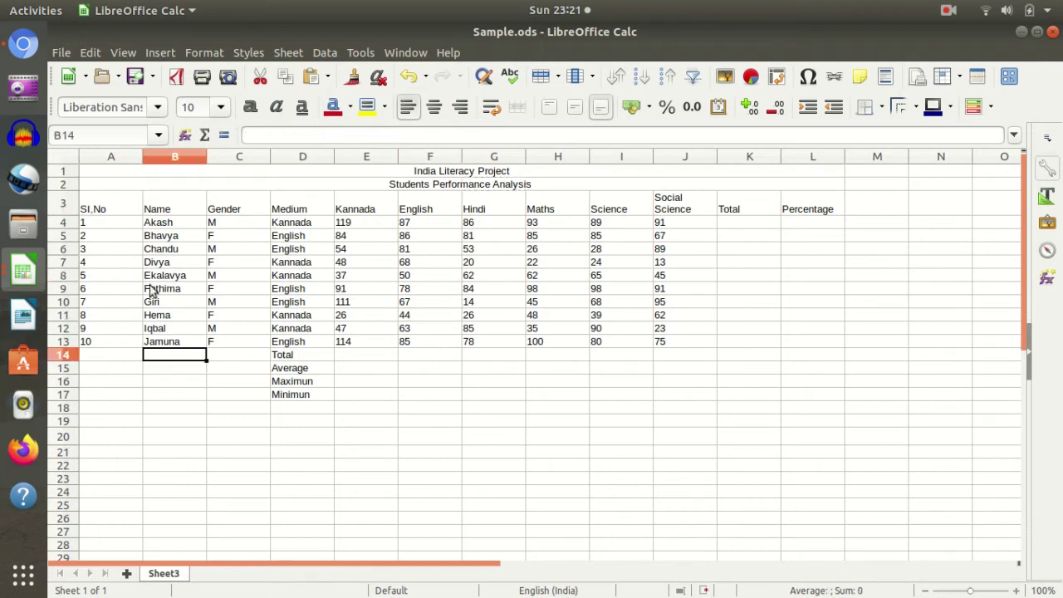
pyautogui.click(404, 172)
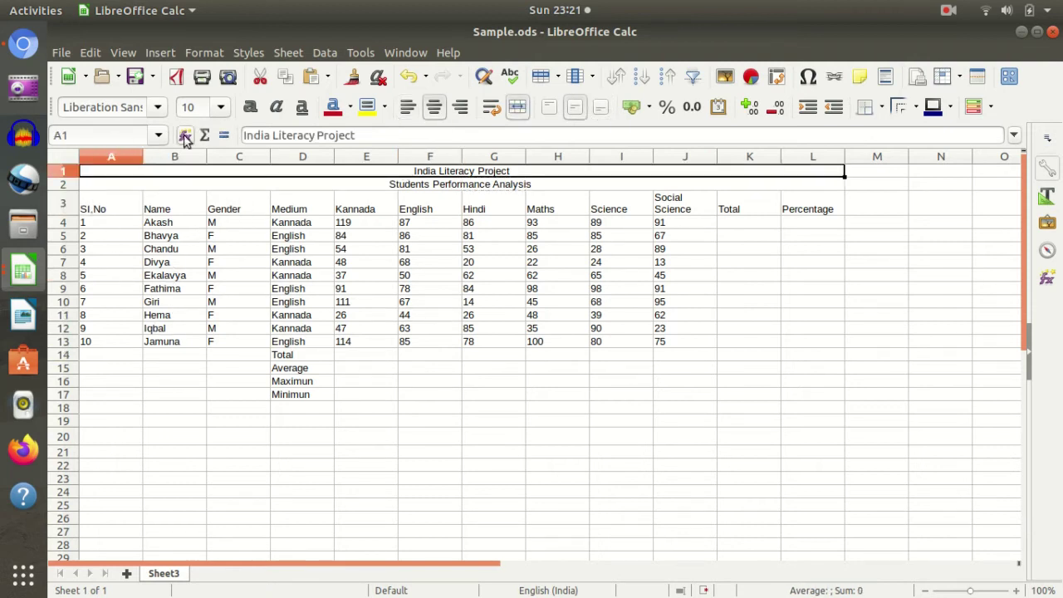
# Apply Tibetan Machine Uni to the A1 title and Liberation Mono to the A2 subtitle
pyautogui.click(157, 108)
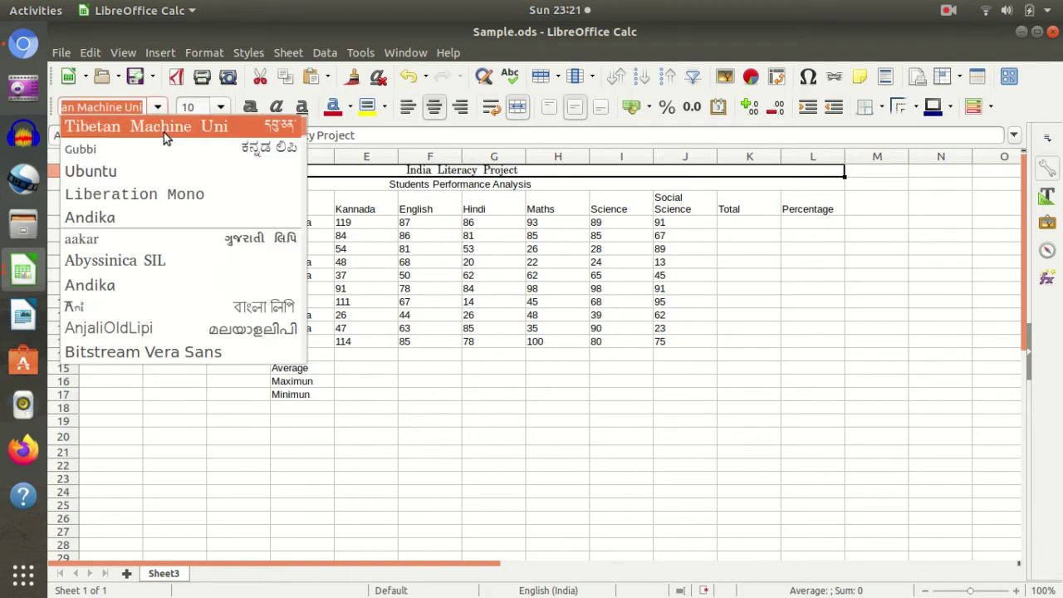
pyautogui.click(161, 133)
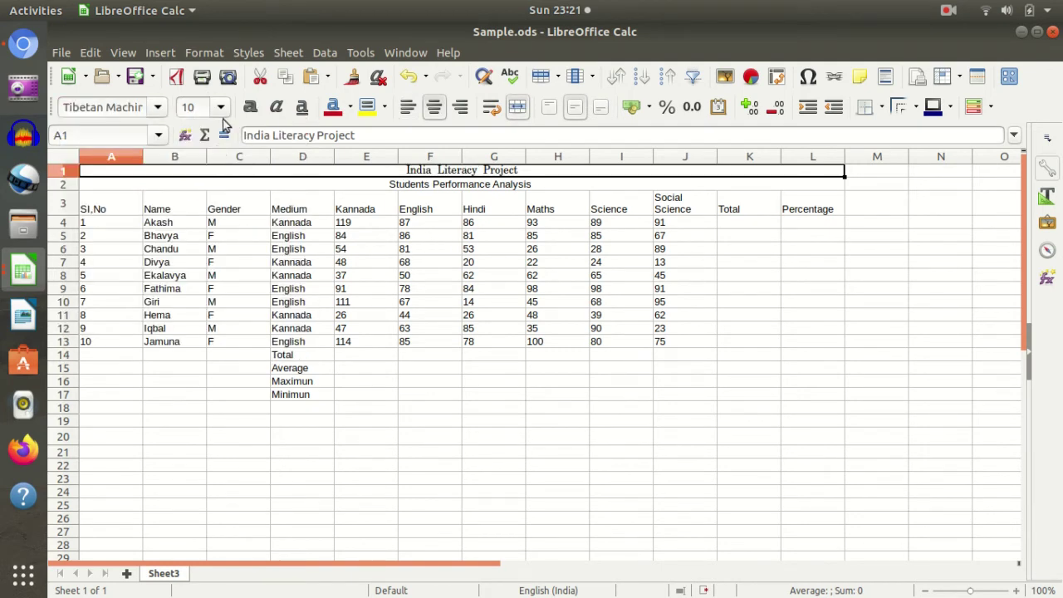
pyautogui.click(410, 184)
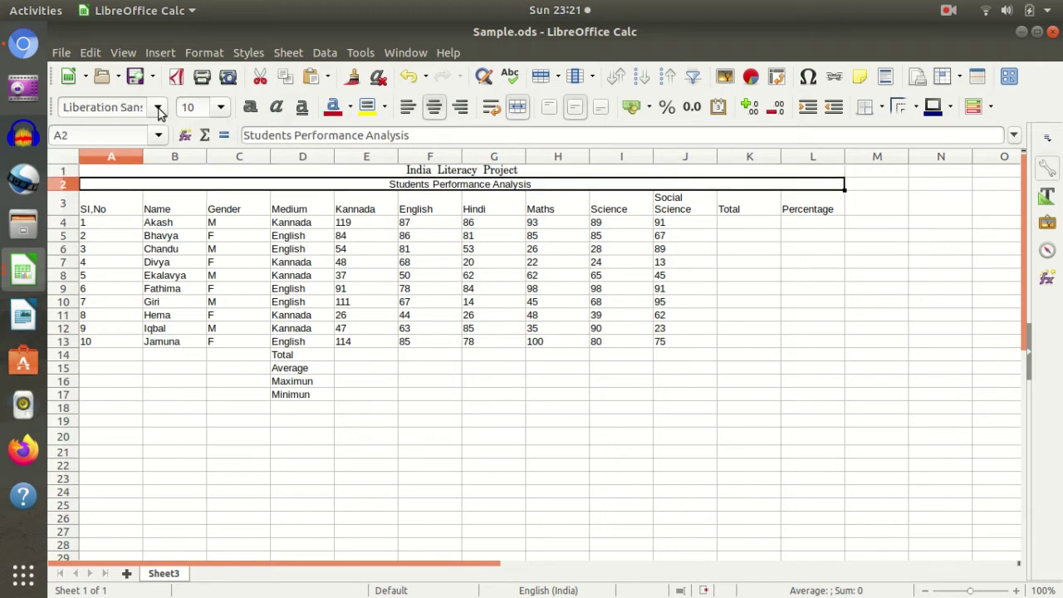
pyautogui.click(158, 107)
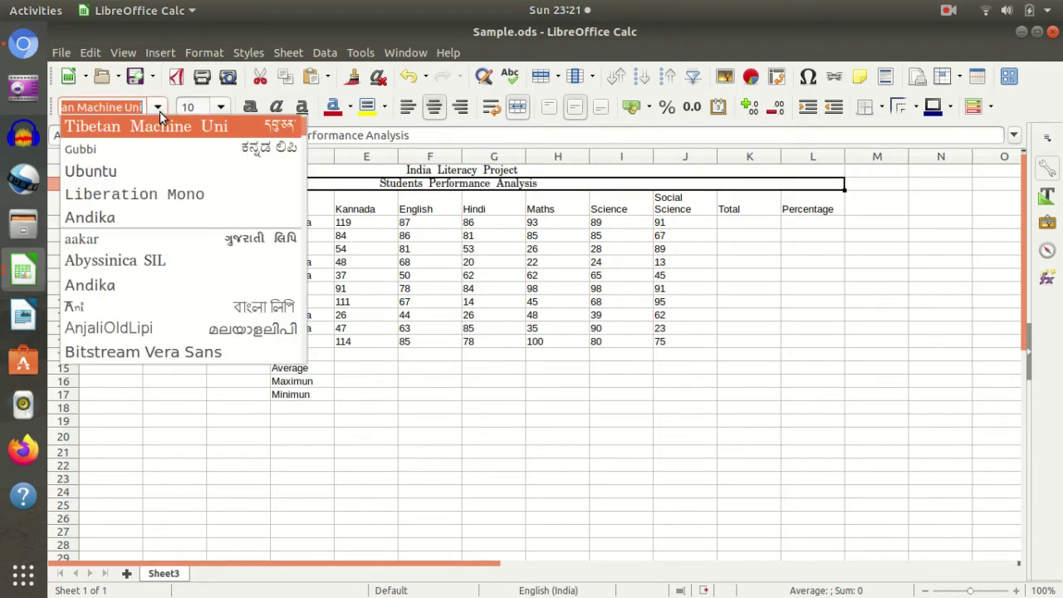
pyautogui.click(199, 200)
pyautogui.click(157, 262)
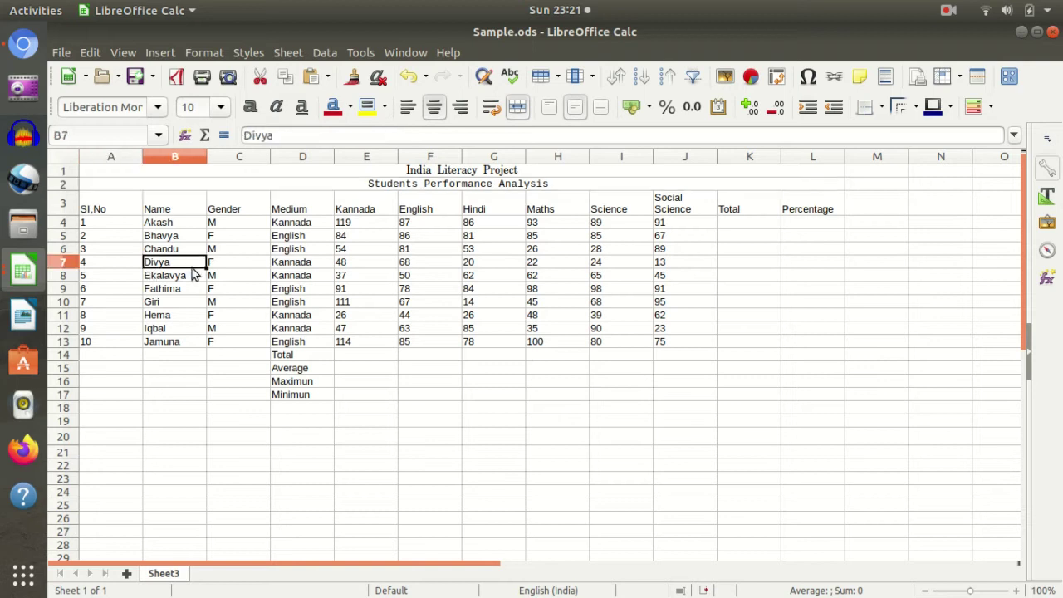
pyautogui.moveTo(92, 208)
pyautogui.mouseDown()
pyautogui.moveTo(408, 232)
pyautogui.moveTo(794, 211)
pyautogui.mouseUp()
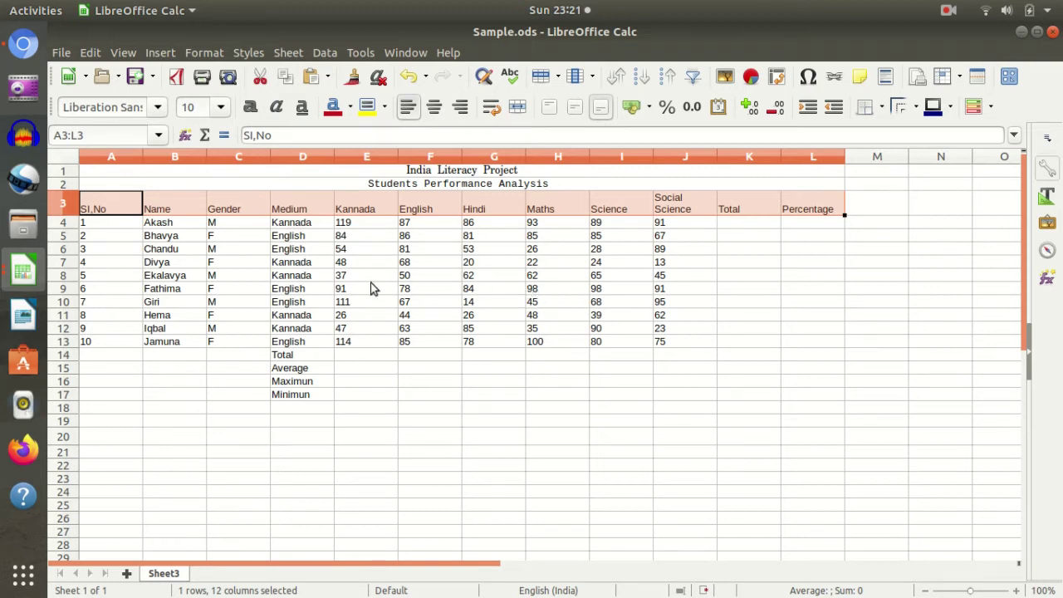
# Set the row 3 column headings A3:L3 in the Ubuntu font
pyautogui.click(344, 276)
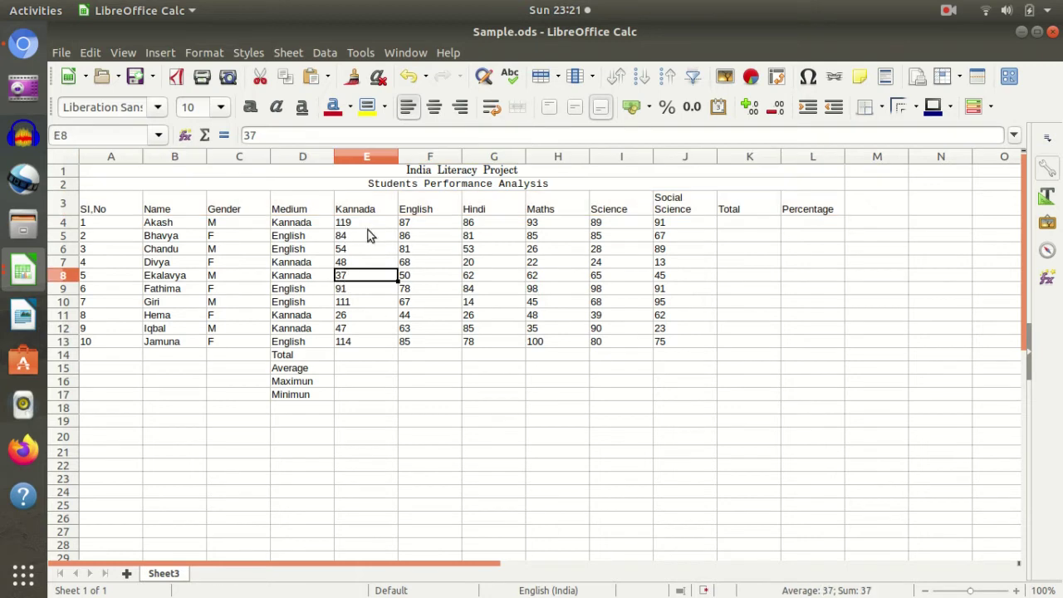
pyautogui.moveTo(353, 218); pyautogui.dragTo(562, 314)
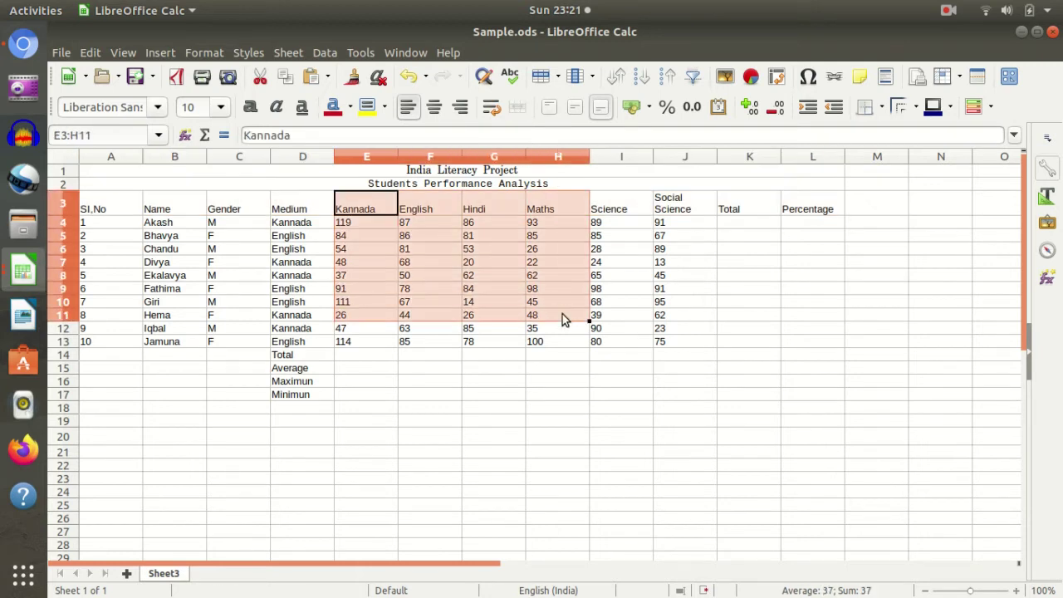
pyautogui.click(474, 279)
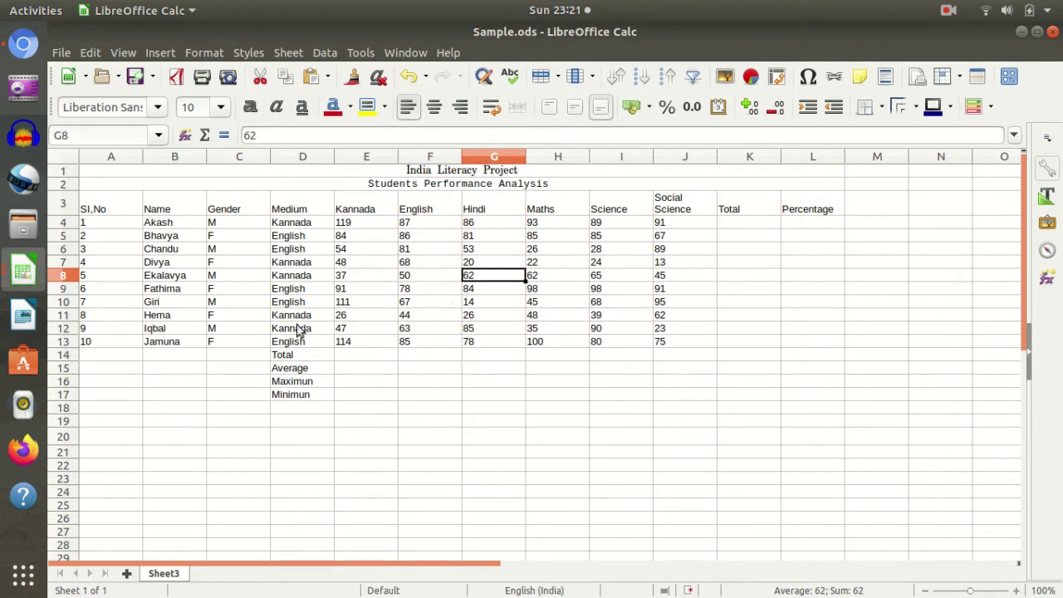
pyautogui.click(185, 279)
pyautogui.moveTo(119, 209)
pyautogui.mouseDown()
pyautogui.moveTo(749, 188)
pyautogui.moveTo(801, 213)
pyautogui.mouseUp()
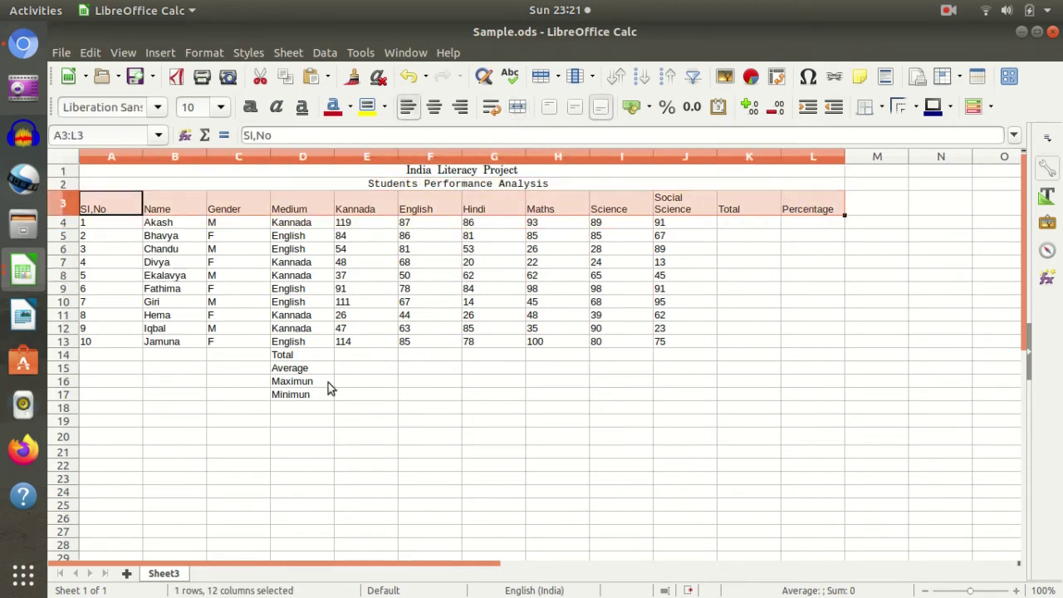
pyautogui.click(161, 109)
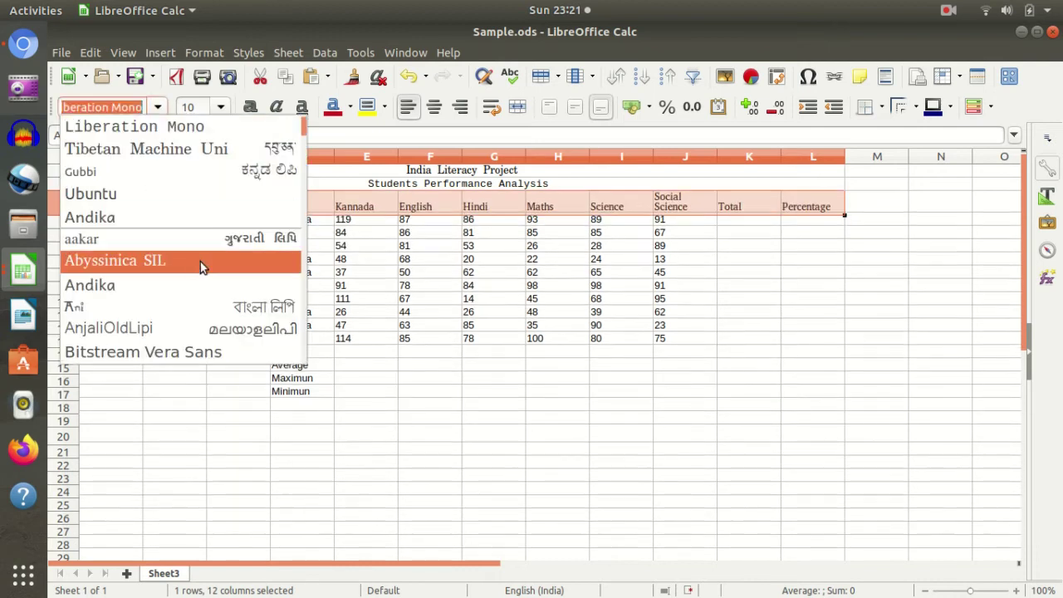
pyautogui.click(189, 198)
pyautogui.click(245, 329)
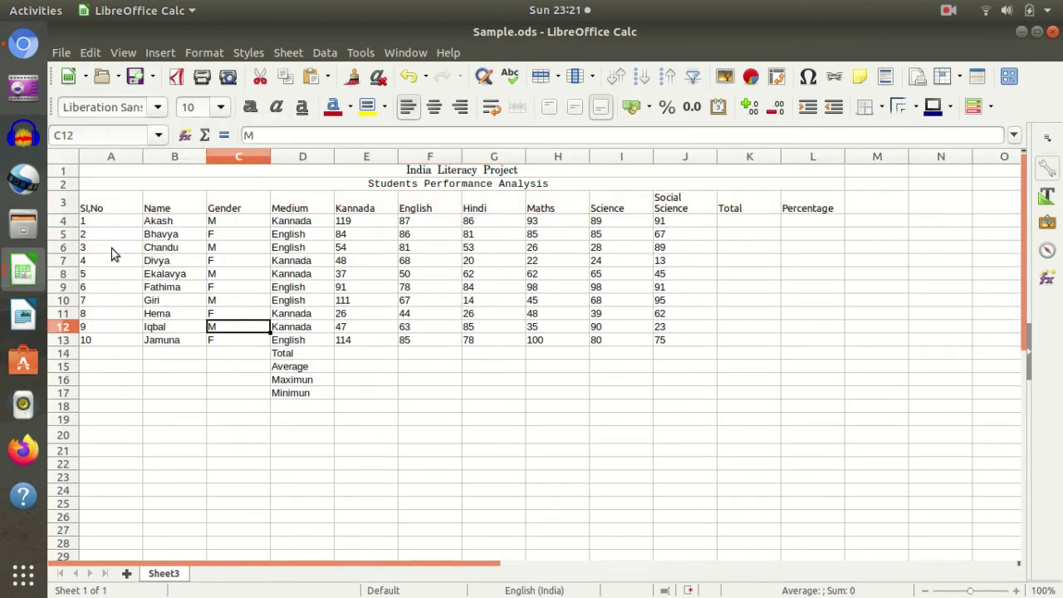
# Set the Total-to-Minimum summary labels D14:D17 in the Ubuntu font
pyautogui.click(193, 278)
pyautogui.press('Up')
pyautogui.press('Up')
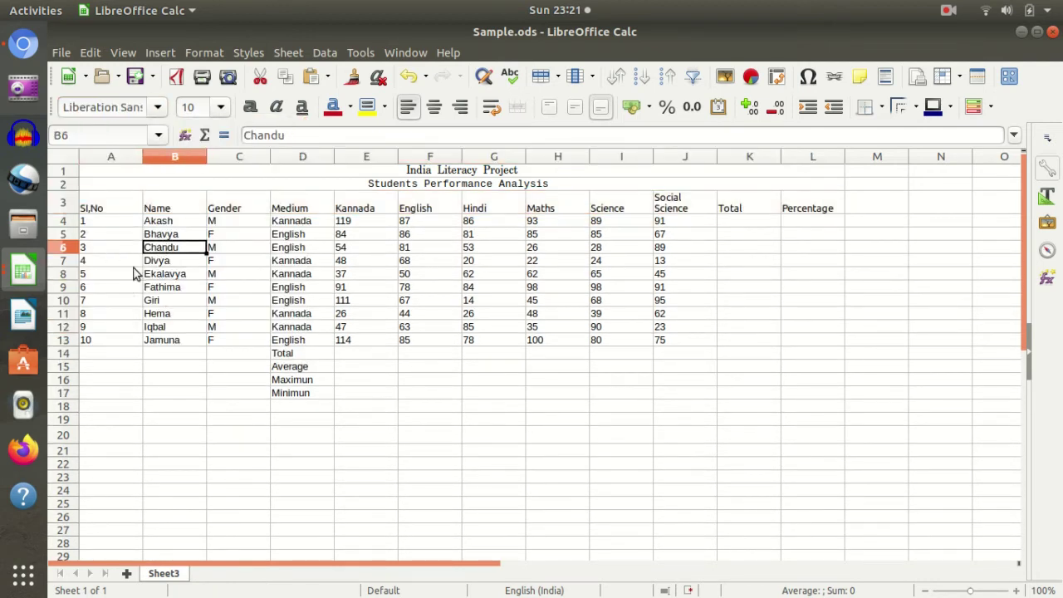
pyautogui.moveTo(301, 356); pyautogui.dragTo(311, 397)
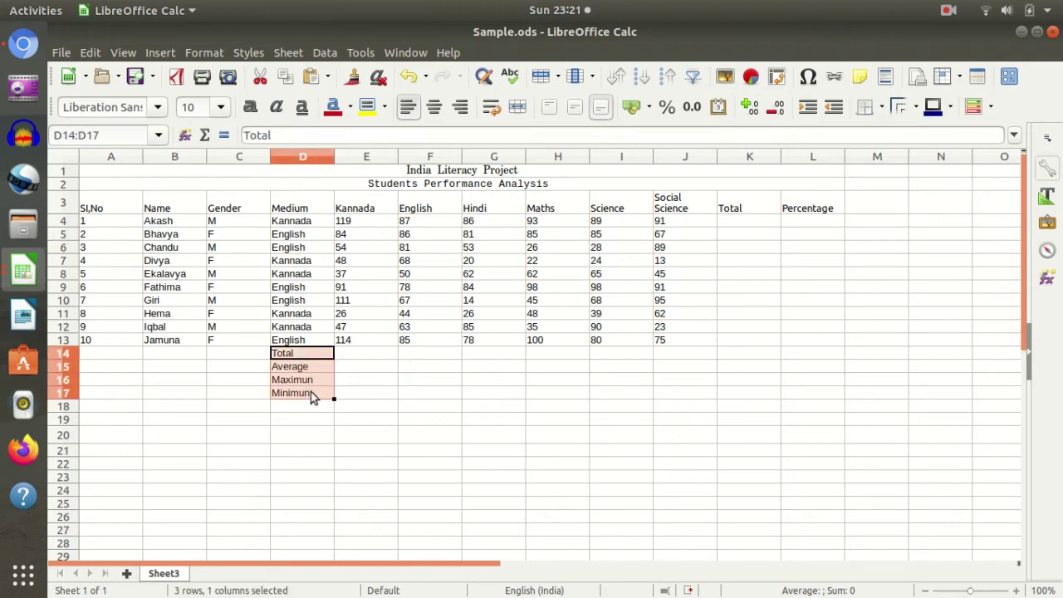
pyautogui.click(157, 108)
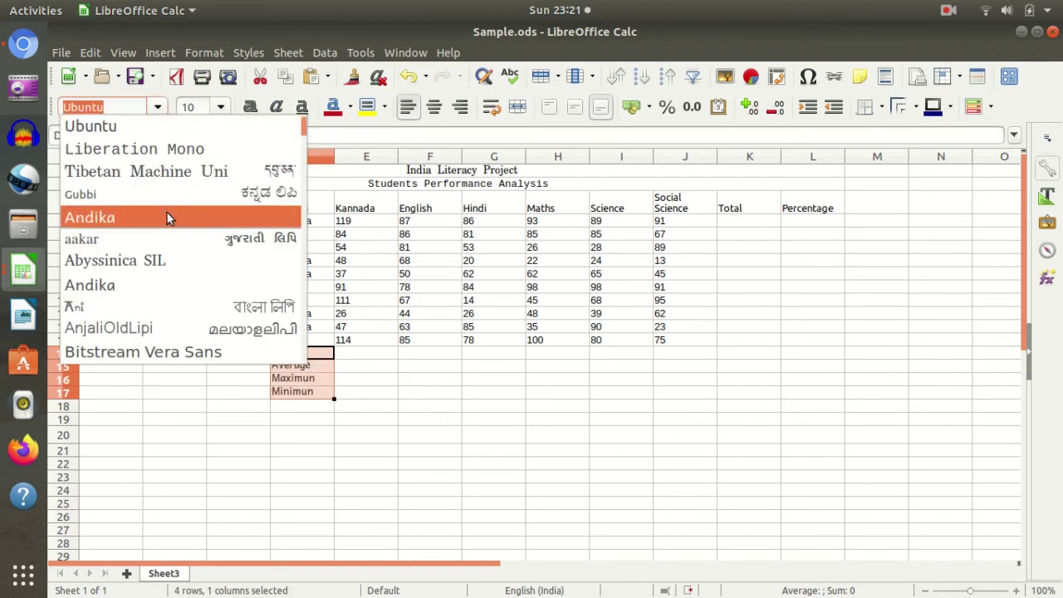
pyautogui.click(166, 133)
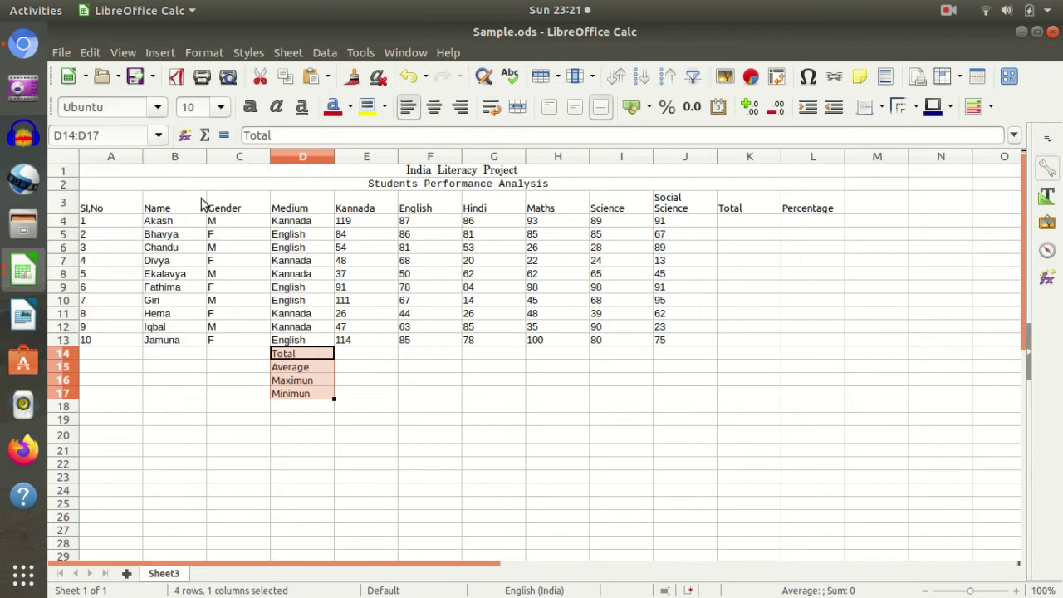
pyautogui.click(235, 249)
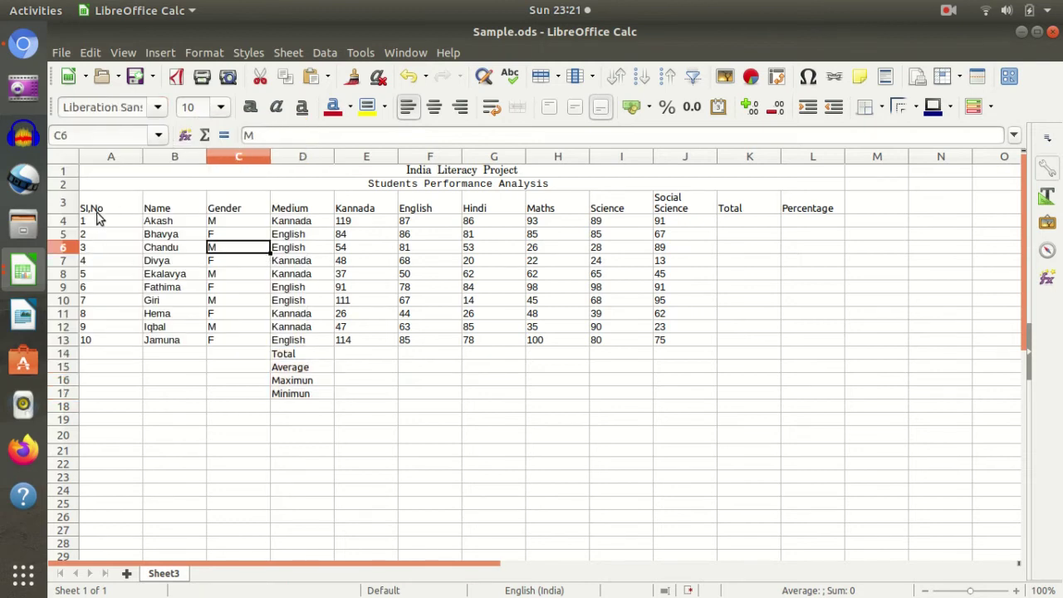
# Reselect the row 3 headings and browse the font list, keeping Ubuntu
pyautogui.moveTo(96, 212); pyautogui.dragTo(805, 211)
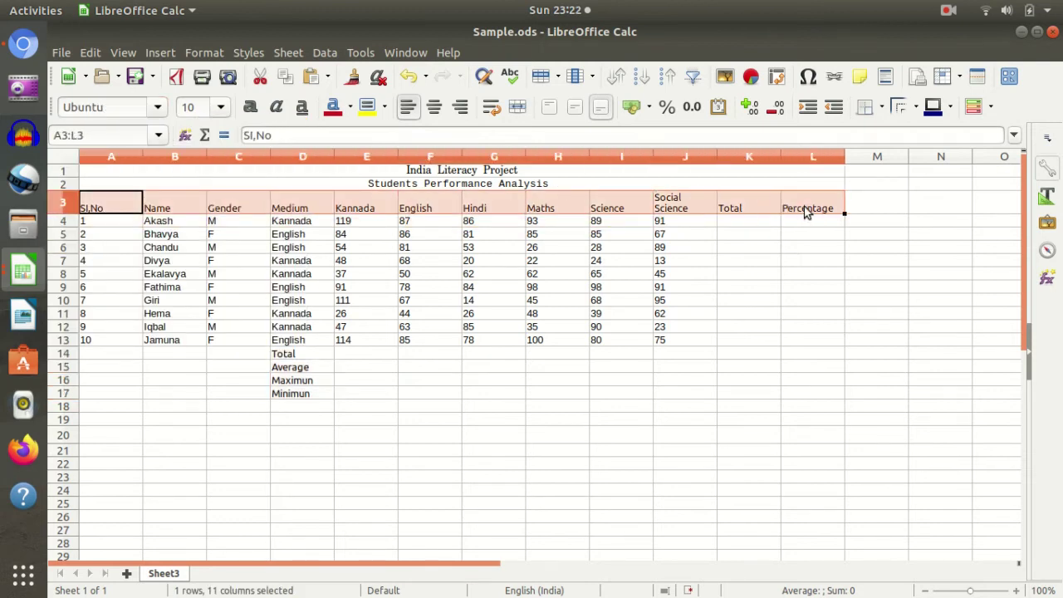
pyautogui.click(157, 107)
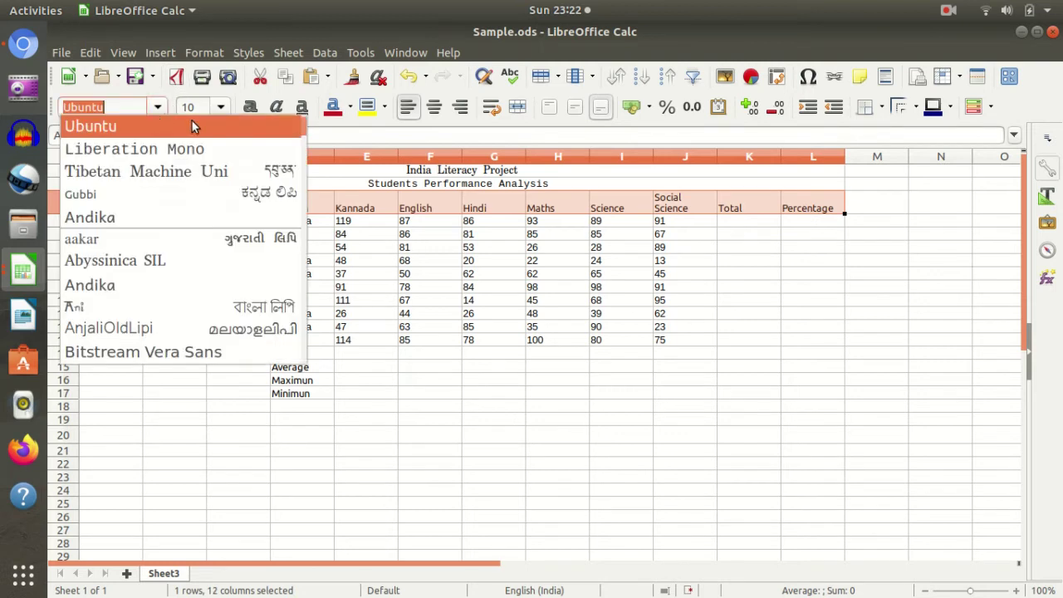
pyautogui.scroll(-5, 240, 229)
pyautogui.scroll(-5, 226, 216)
pyautogui.scroll(-5, 216, 212)
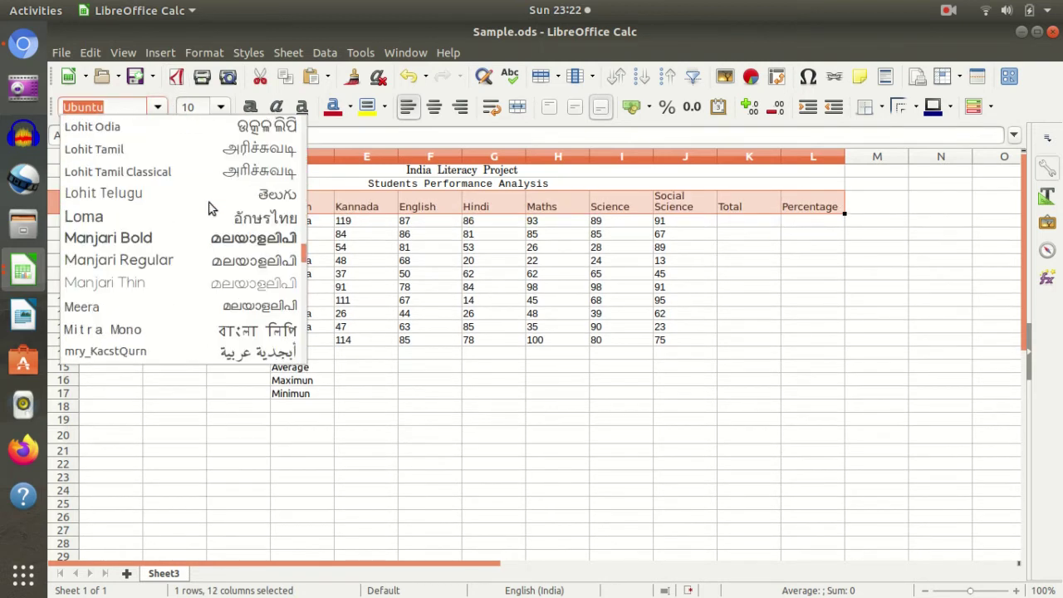
pyautogui.scroll(-5, 208, 208)
pyautogui.scroll(-5, 209, 208)
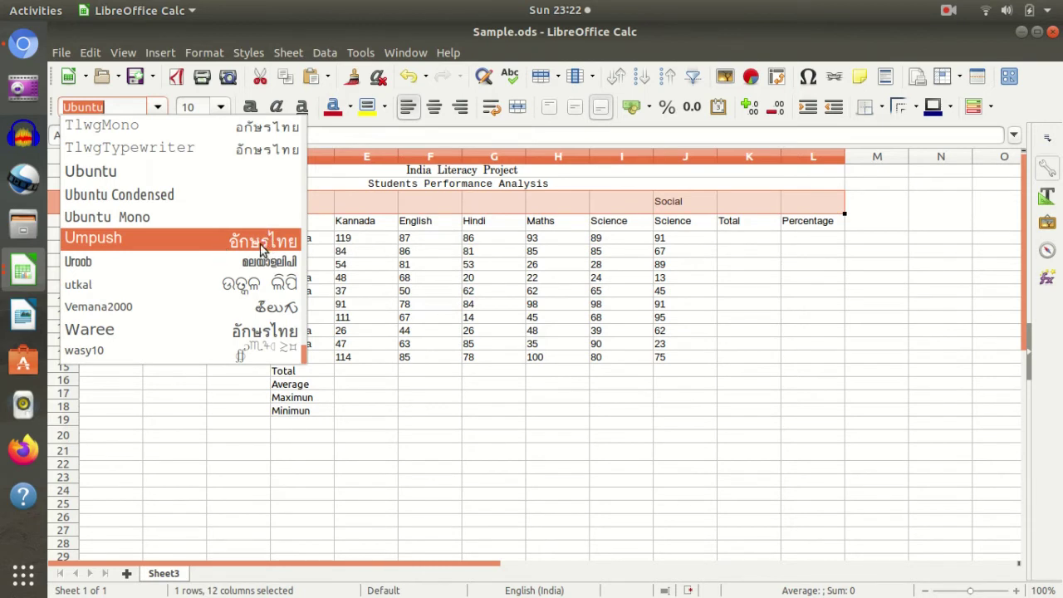
pyautogui.click(422, 299)
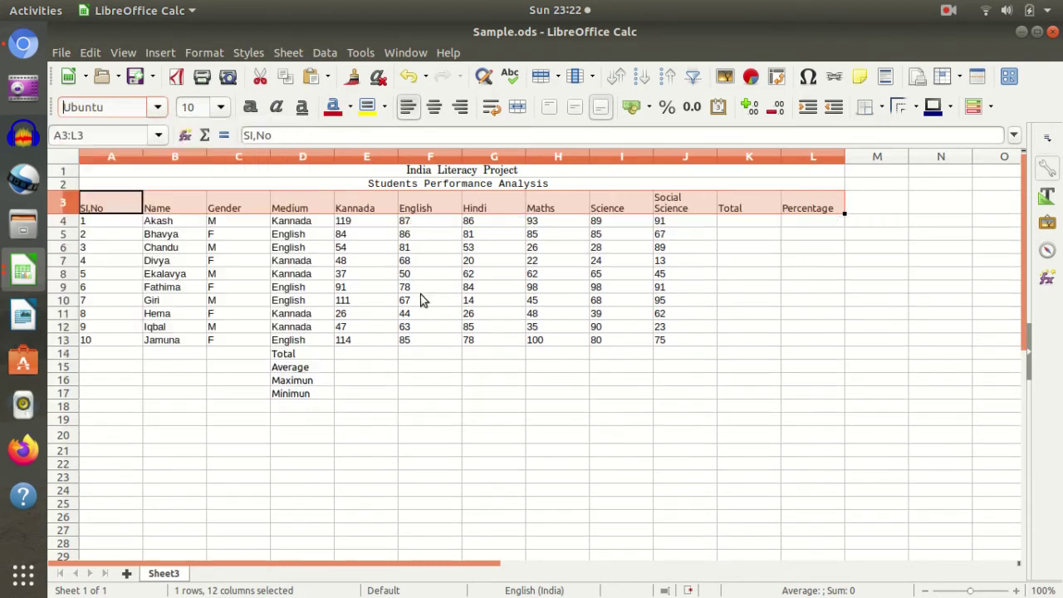
pyautogui.click(155, 304)
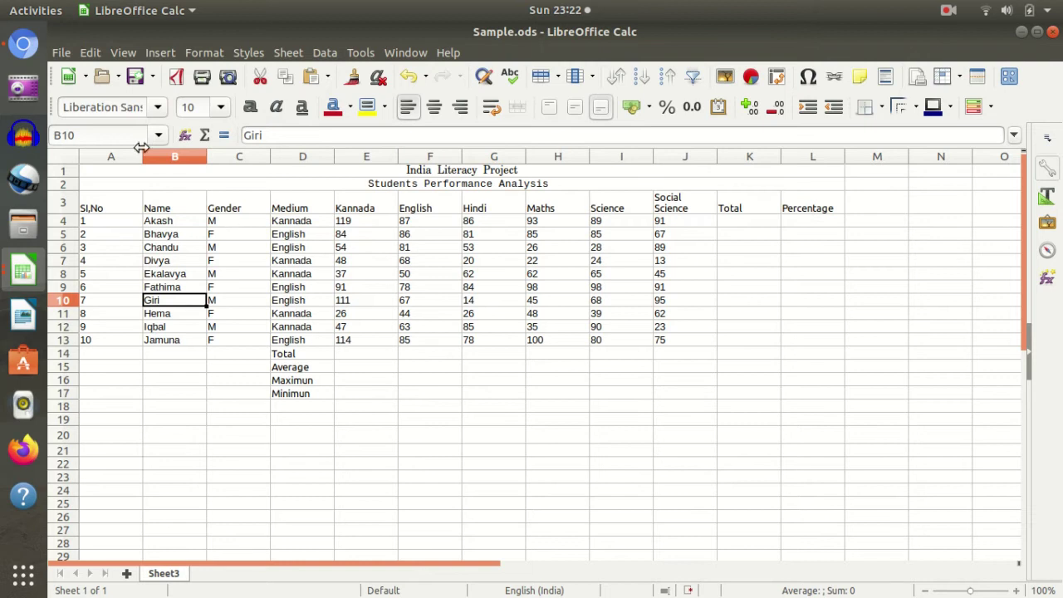
pyautogui.click(387, 274)
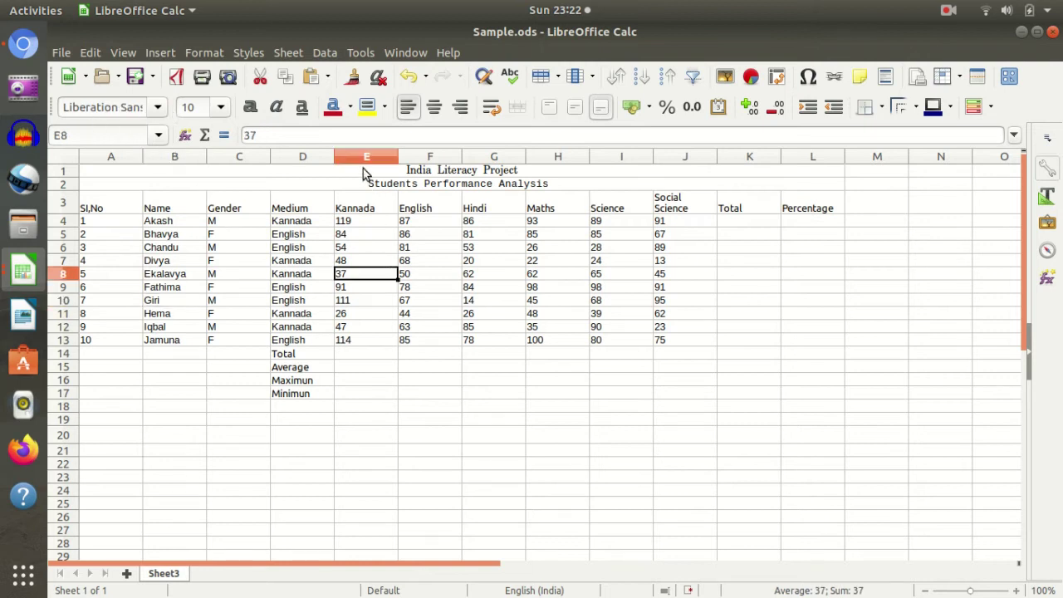
pyautogui.click(370, 171)
# Set the title to font size 20 and the Students Performance Analysis subtitle to 19
pyautogui.click(223, 107)
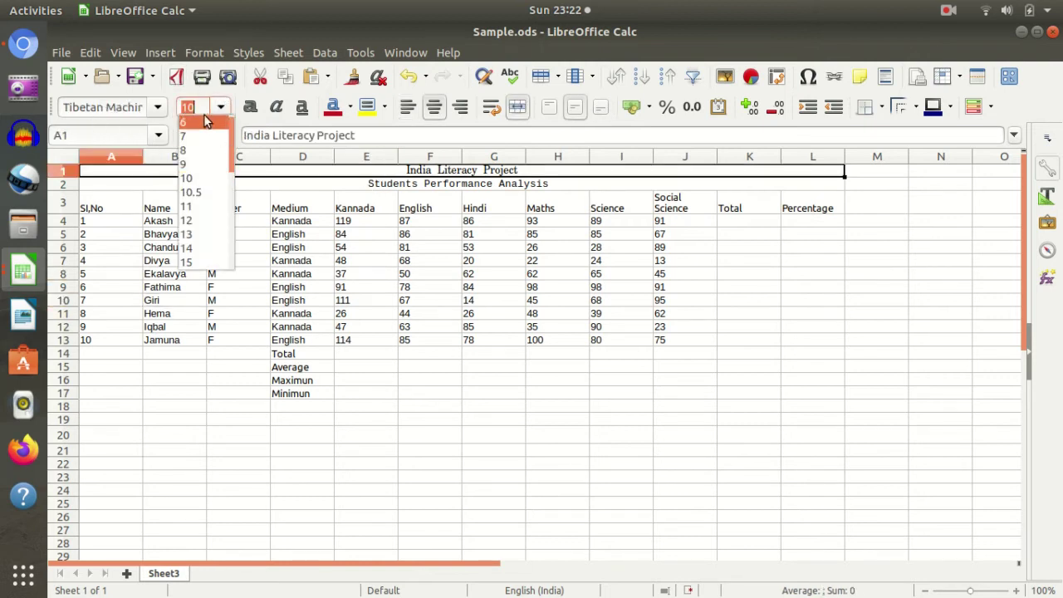
pyautogui.write('20')
pyautogui.press('Return')
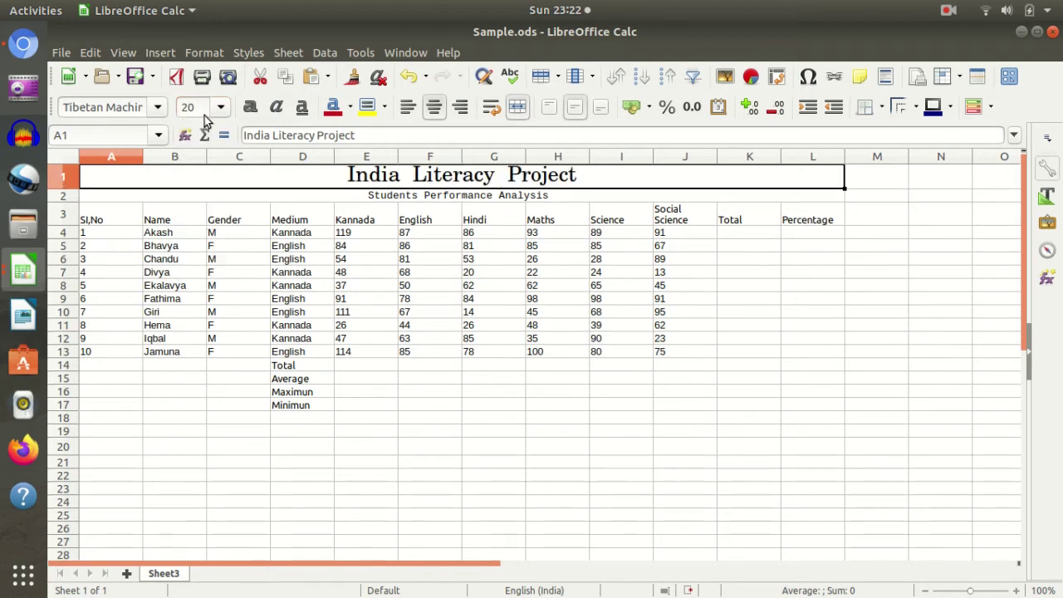
pyautogui.click(387, 197)
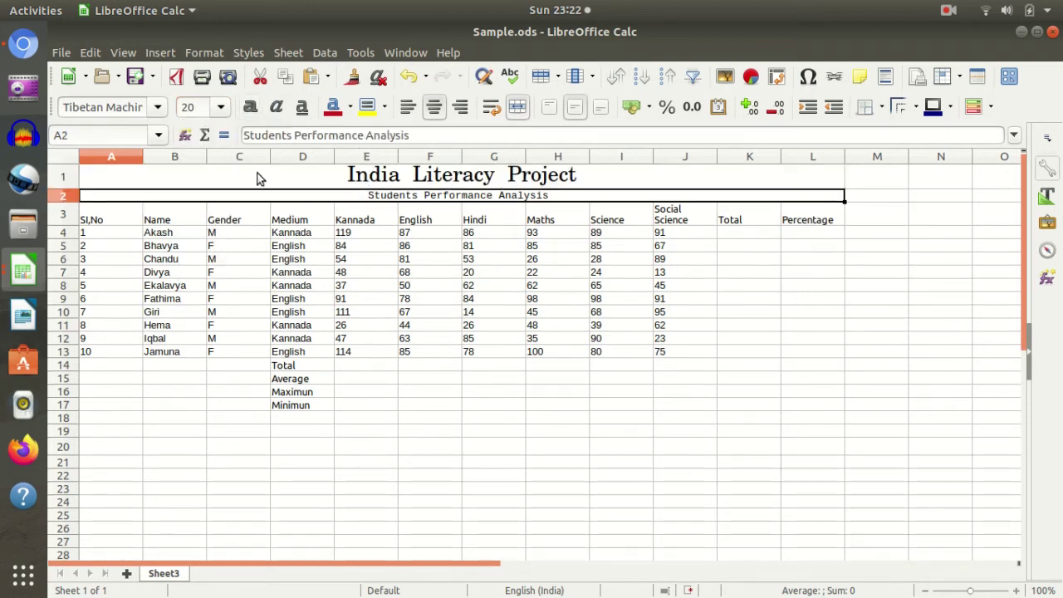
pyautogui.click(223, 107)
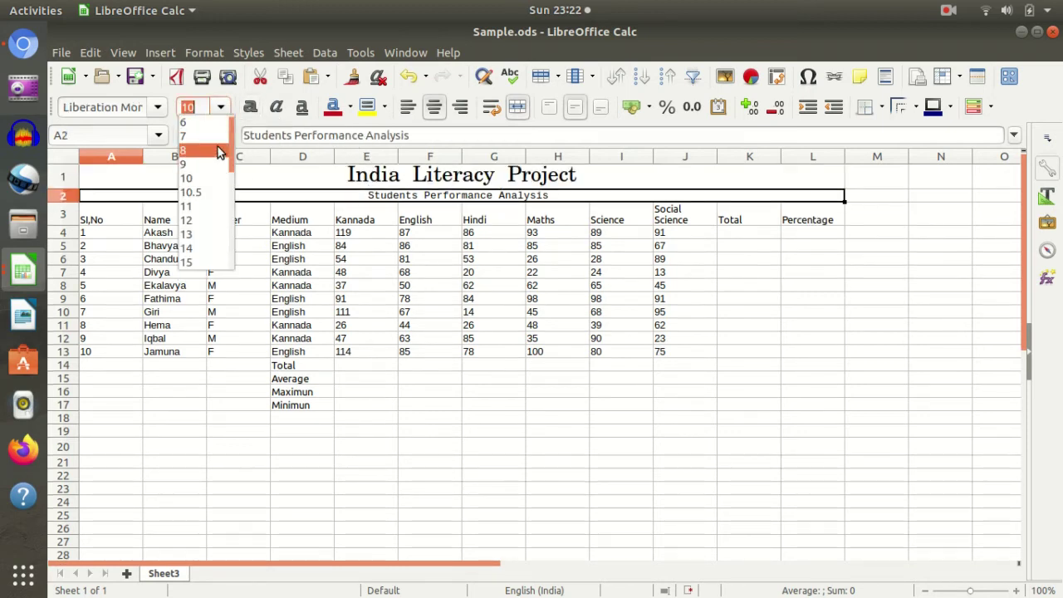
pyautogui.write('9')
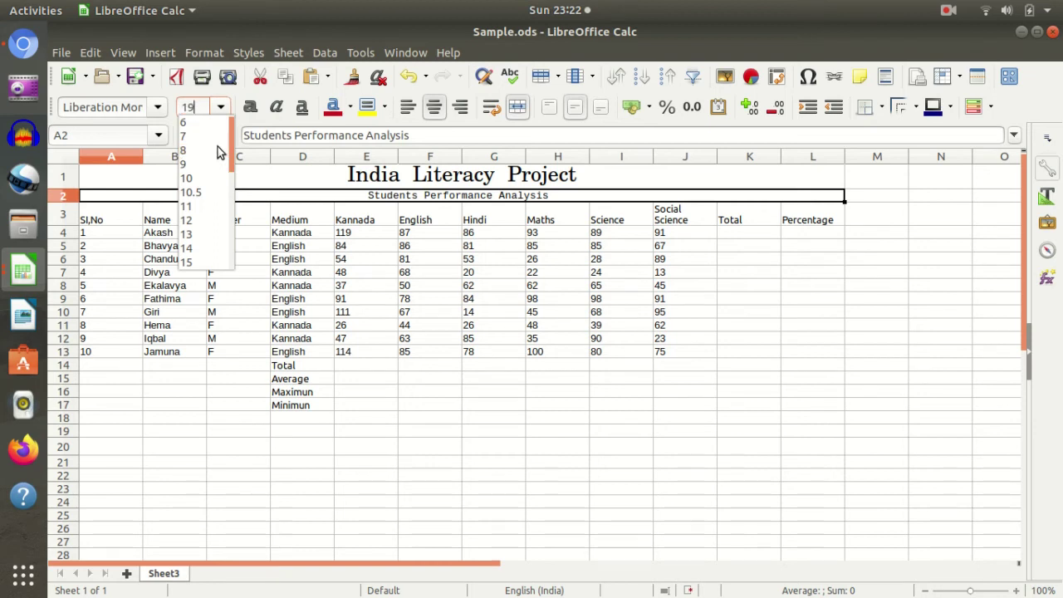
pyautogui.press('Return')
pyautogui.click(331, 256)
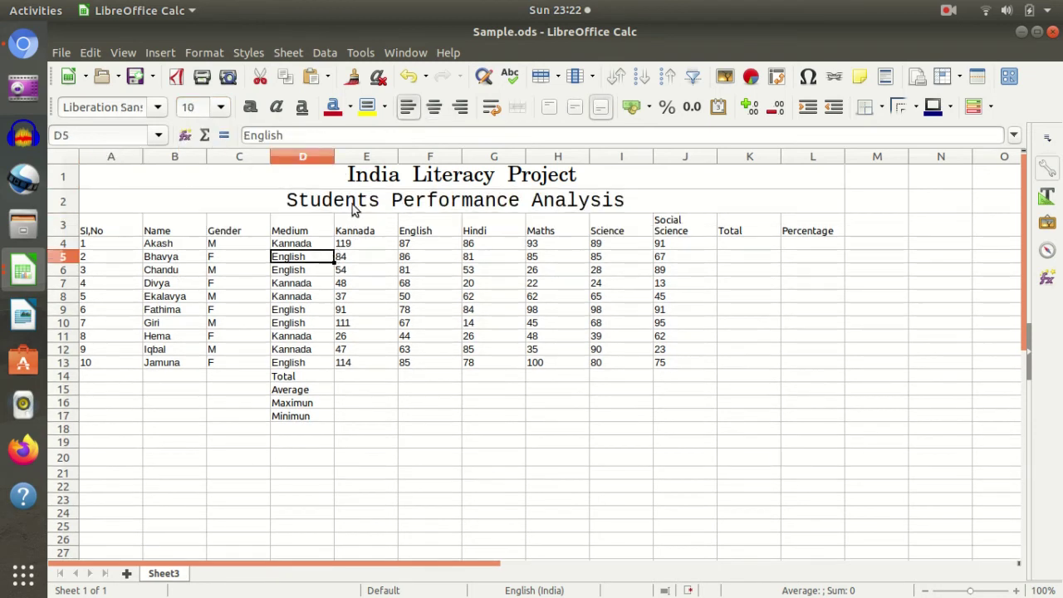
# Set header row A3:L3 to size 13 and student rows A4:J13 to size 12
pyautogui.moveTo(95, 223); pyautogui.dragTo(810, 232)
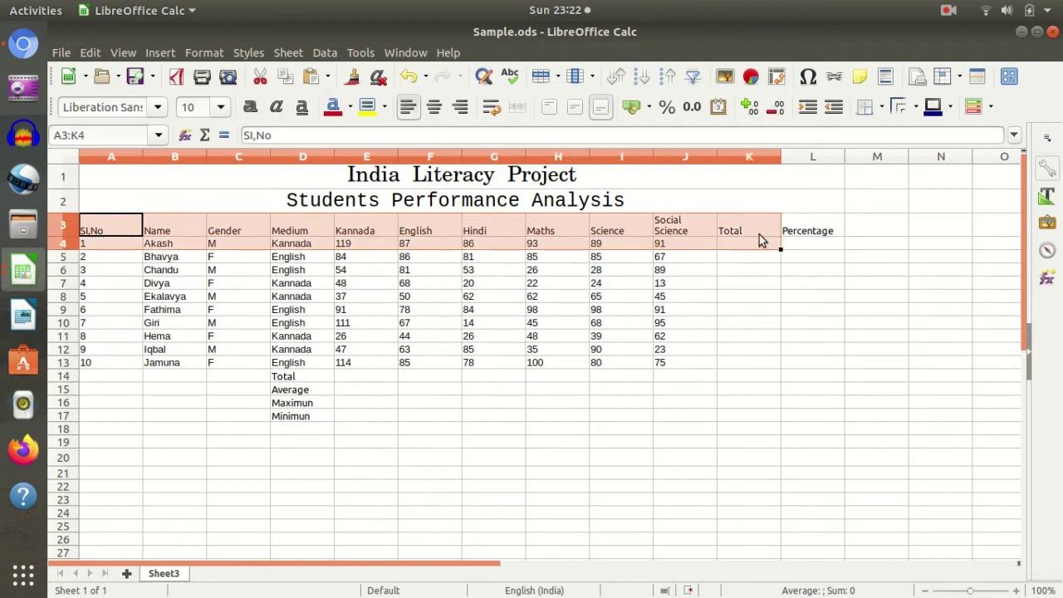
pyautogui.click(222, 107)
pyautogui.click(204, 229)
pyautogui.click(158, 317)
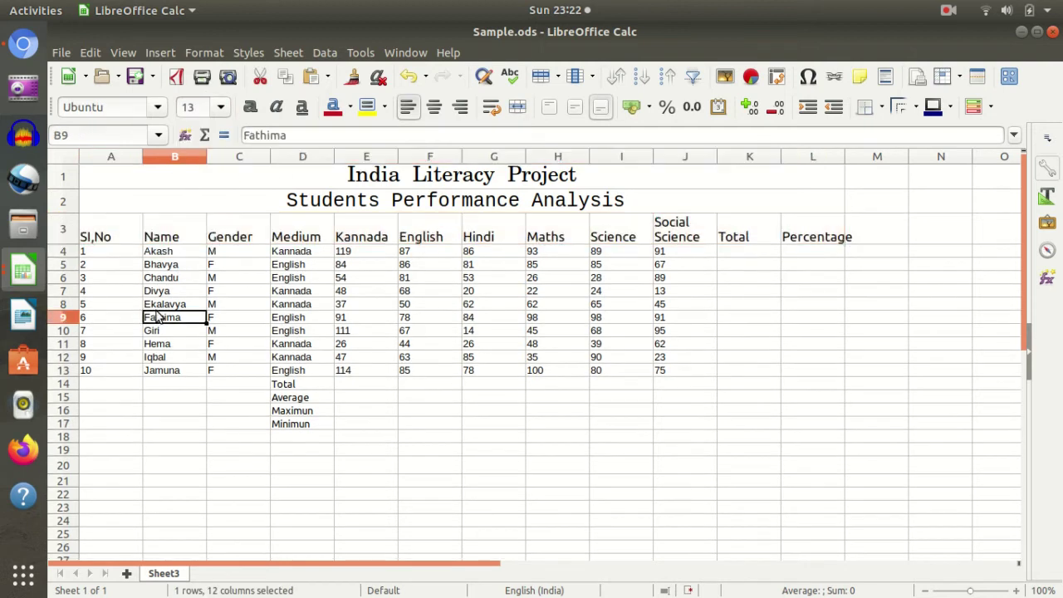
pyautogui.moveTo(108, 251); pyautogui.dragTo(690, 378)
pyautogui.click(222, 107)
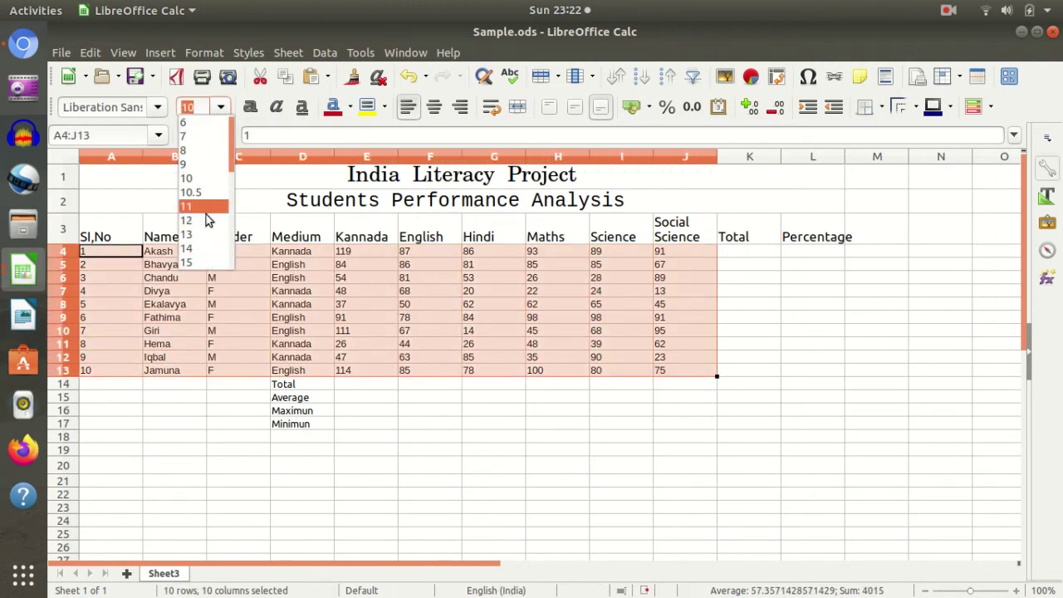
pyautogui.click(204, 220)
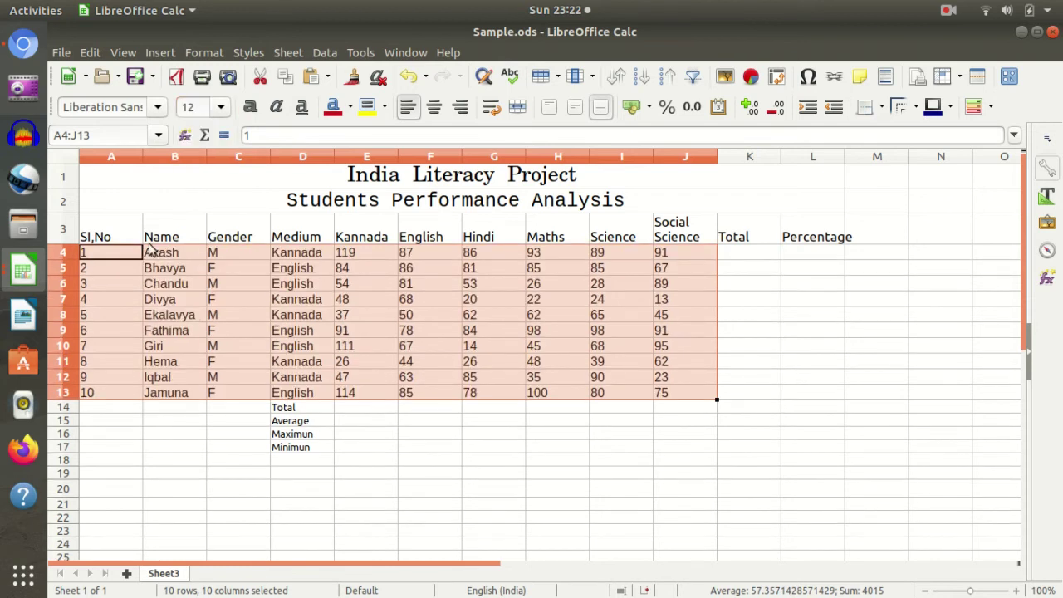
pyautogui.click(182, 284)
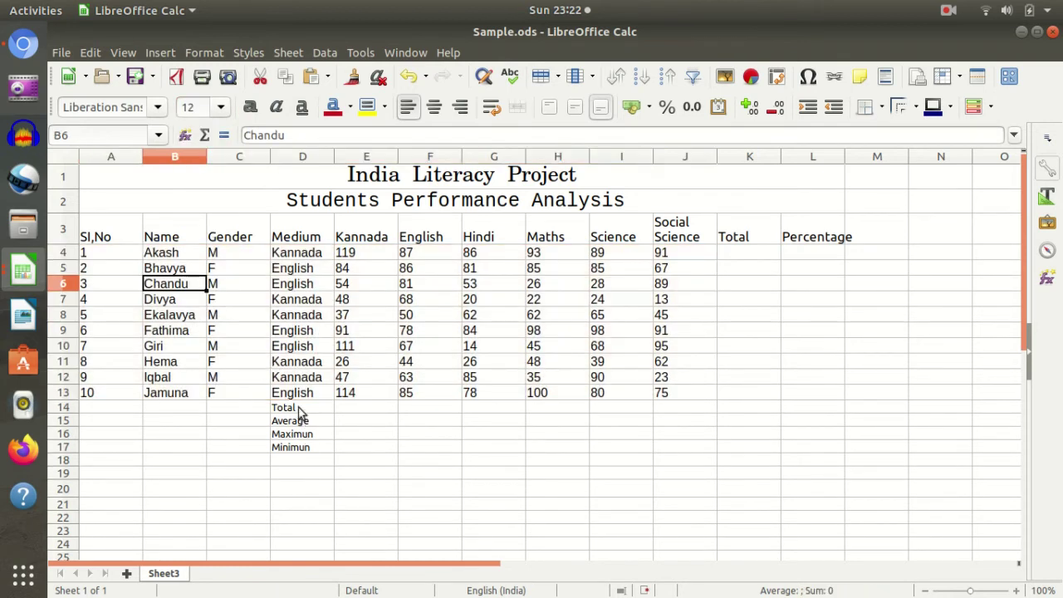
# Set the Total-to-Minimun summary labels in D14:D17 to size 13
pyautogui.moveTo(298, 407); pyautogui.dragTo(299, 448)
pyautogui.click(221, 107)
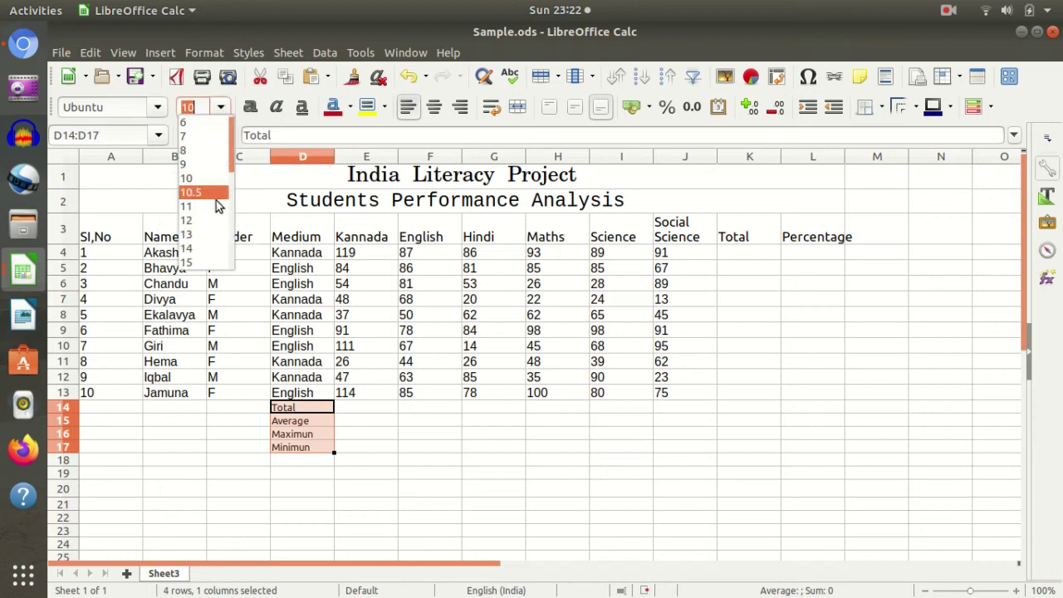
pyautogui.click(209, 233)
pyautogui.click(379, 392)
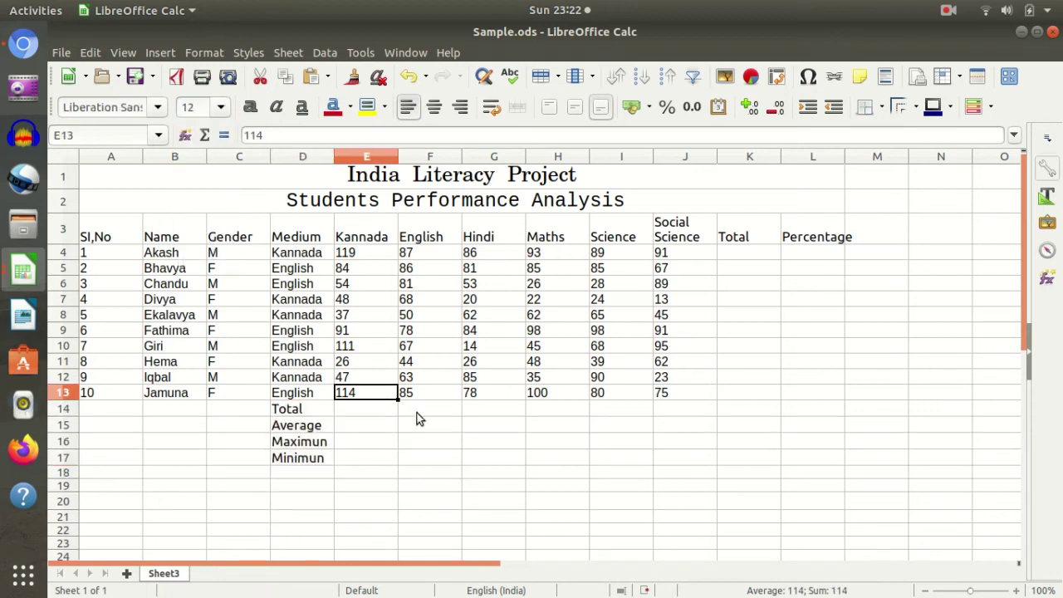
pyautogui.click(23, 271)
pyautogui.click(161, 313)
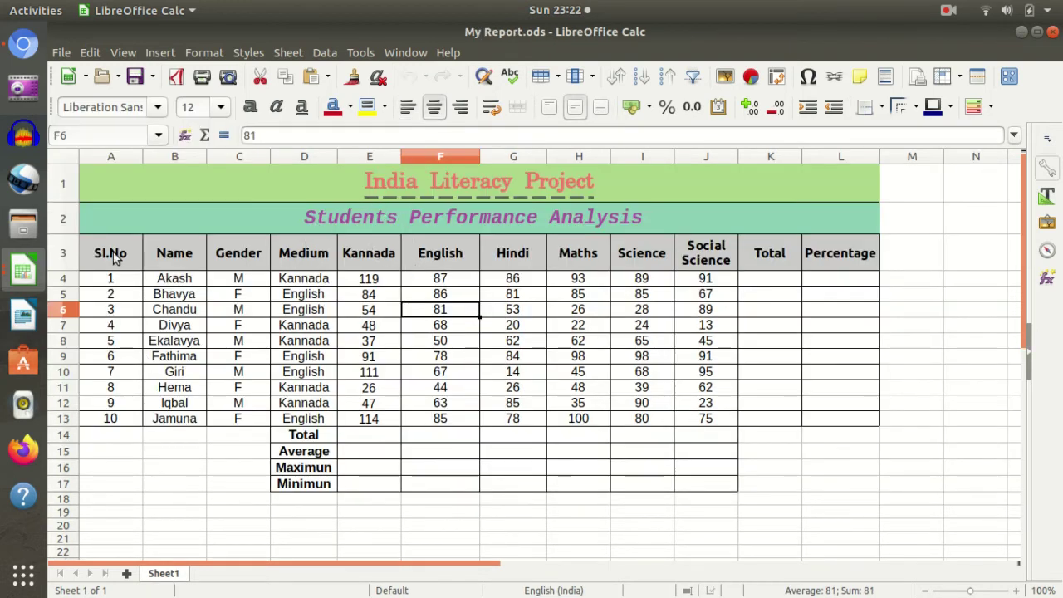
pyautogui.click(24, 271)
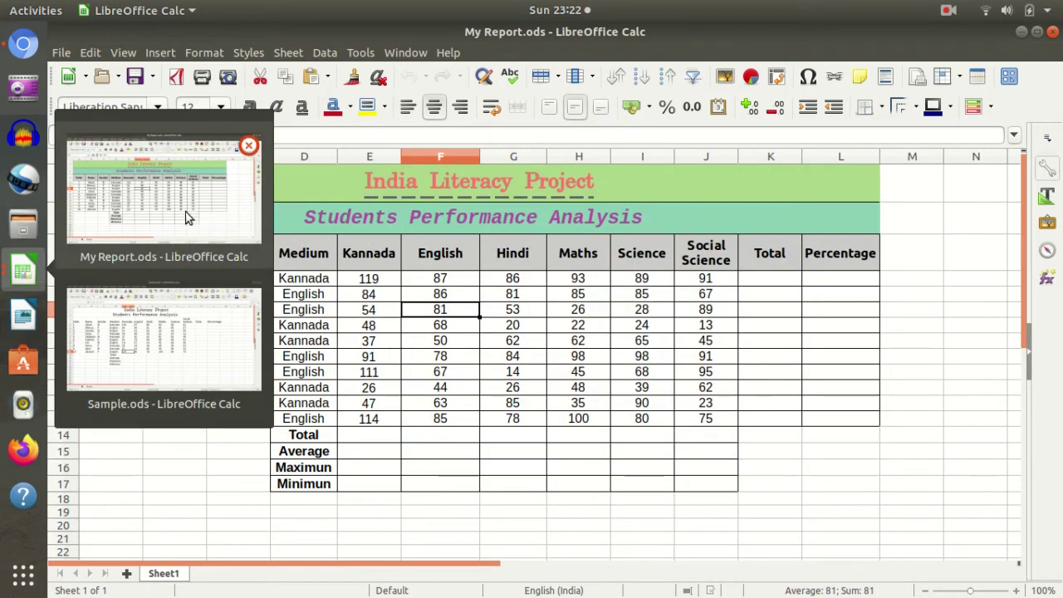
pyautogui.click(182, 364)
pyautogui.click(364, 180)
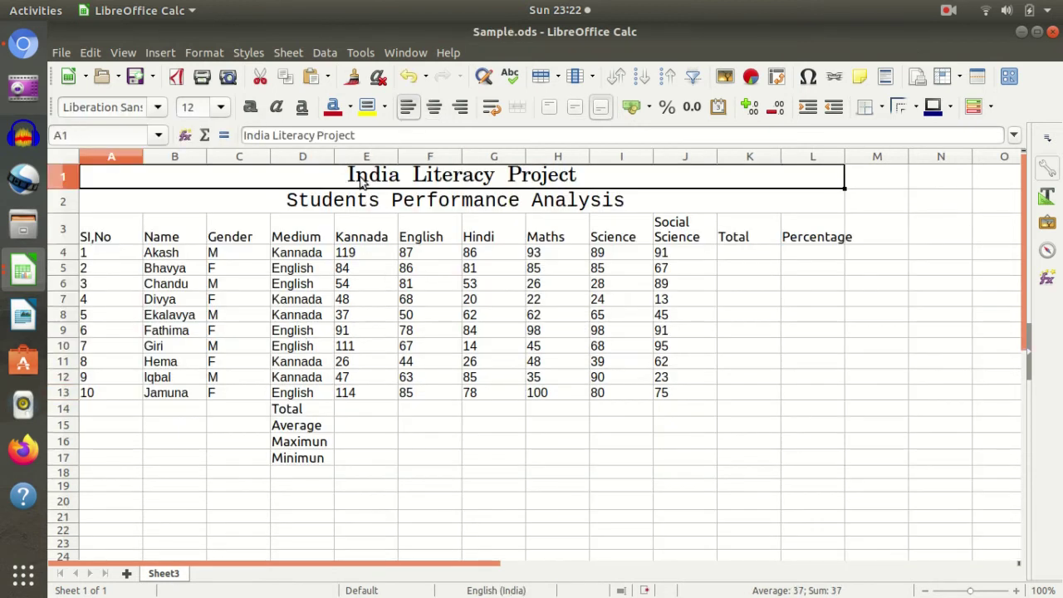
pyautogui.click(240, 329)
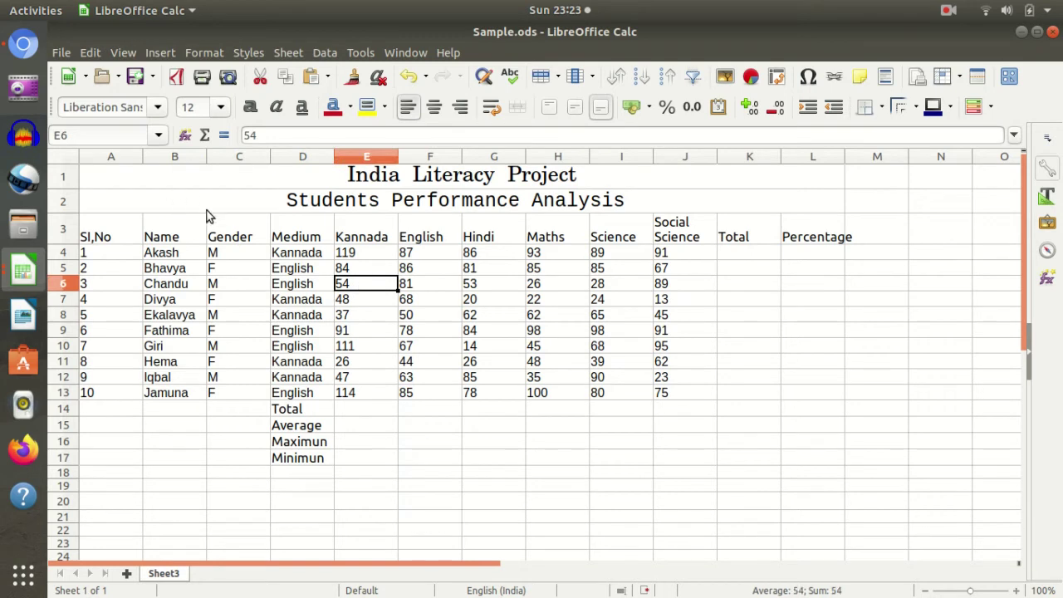
# Apply All Borders to the marks table A3:L13 and the summary block D14:J18
pyautogui.moveTo(99, 228); pyautogui.dragTo(794, 397)
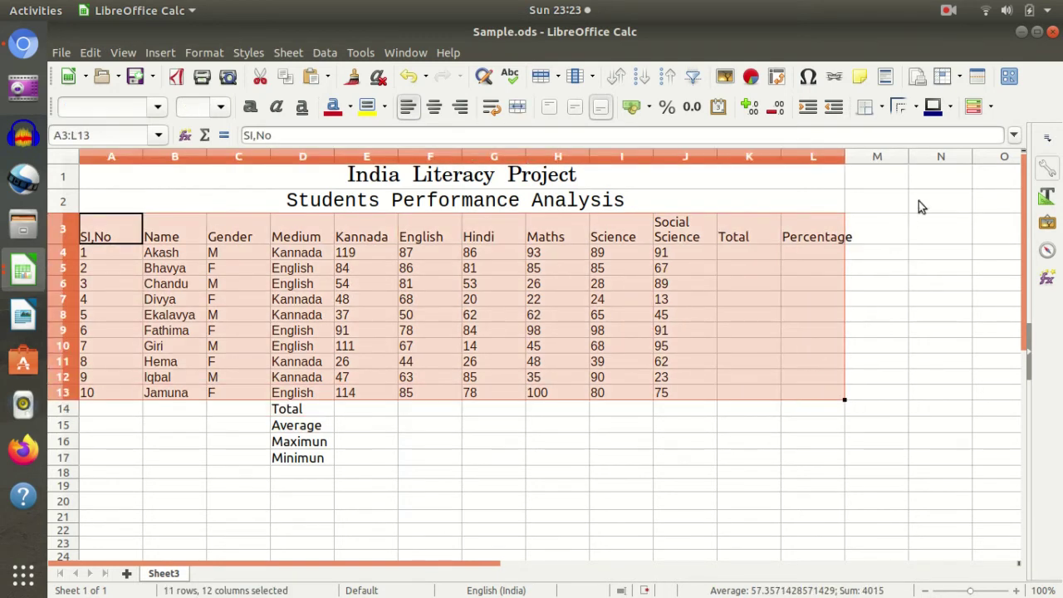
pyautogui.click(880, 116)
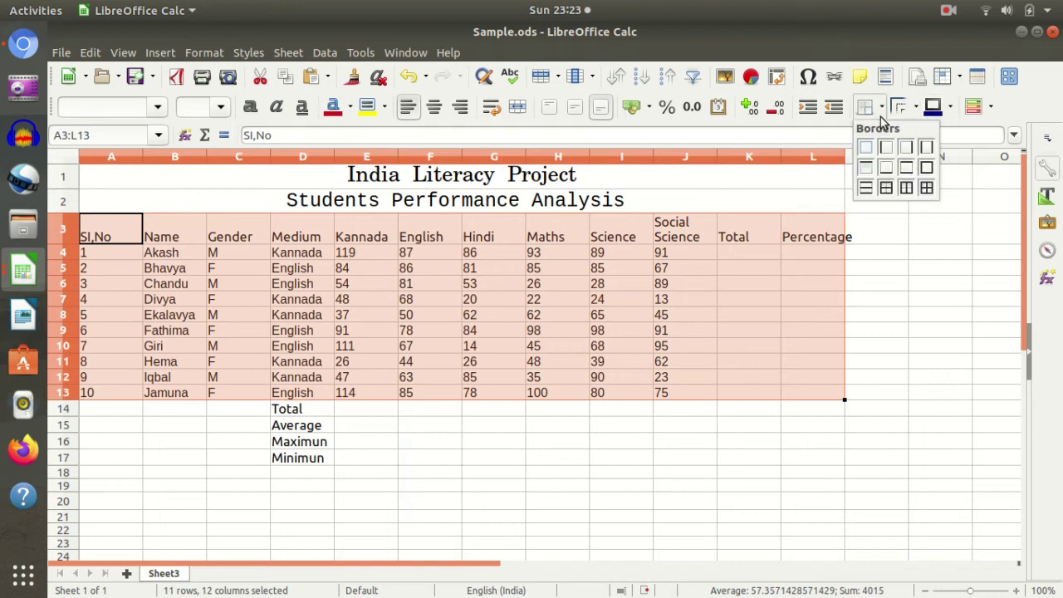
pyautogui.click(927, 187)
pyautogui.click(621, 299)
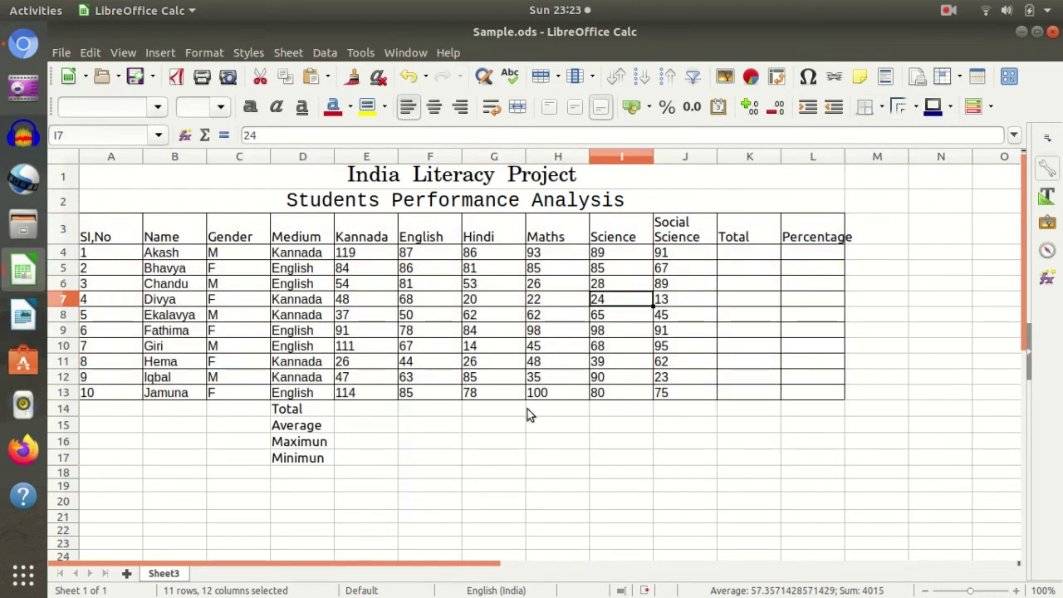
pyautogui.moveTo(299, 409); pyautogui.dragTo(660, 476)
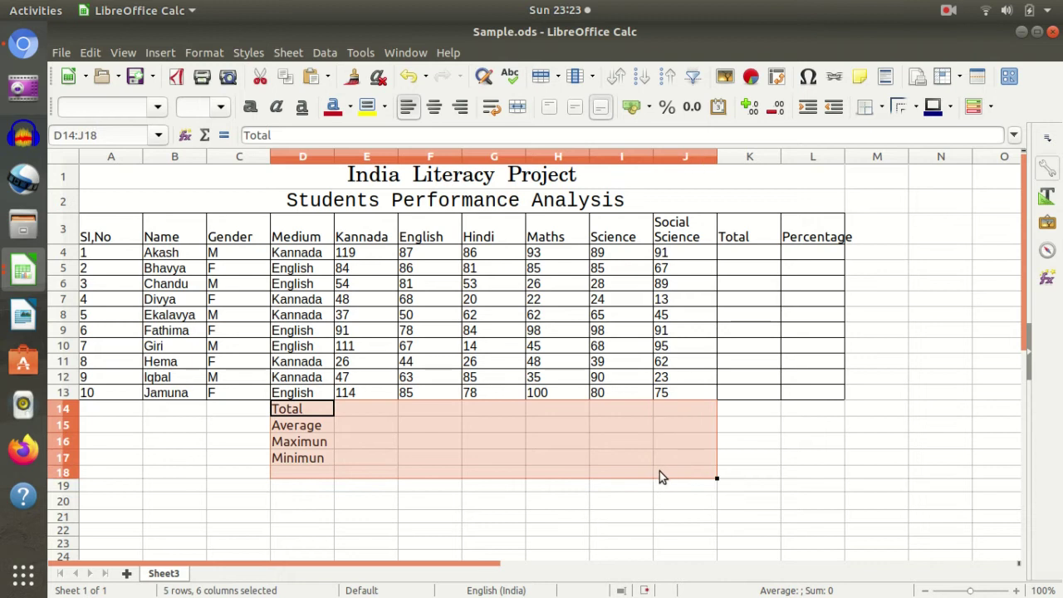
pyautogui.click(880, 106)
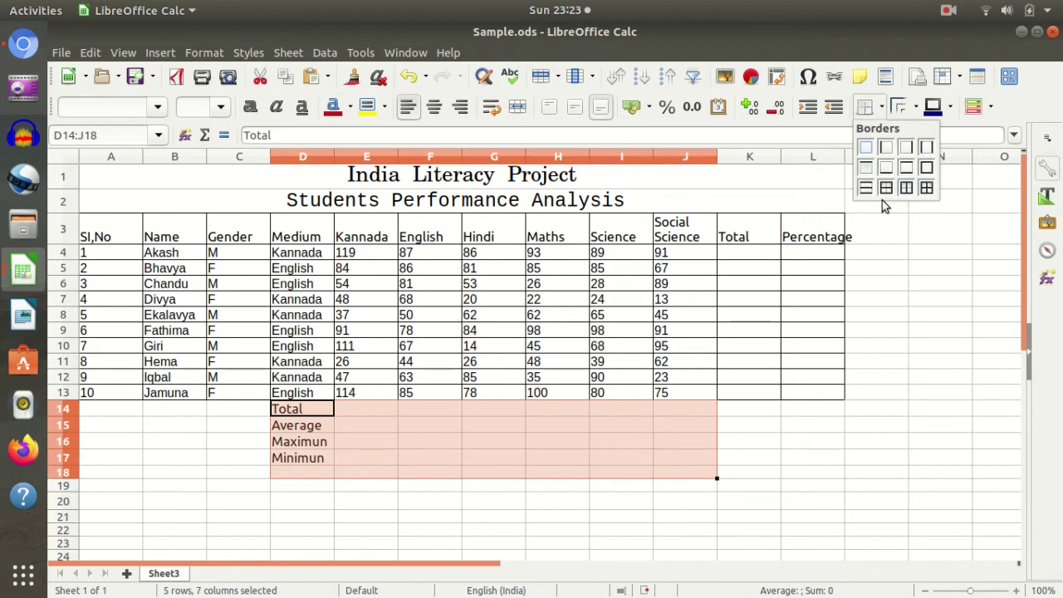
pyautogui.click(927, 168)
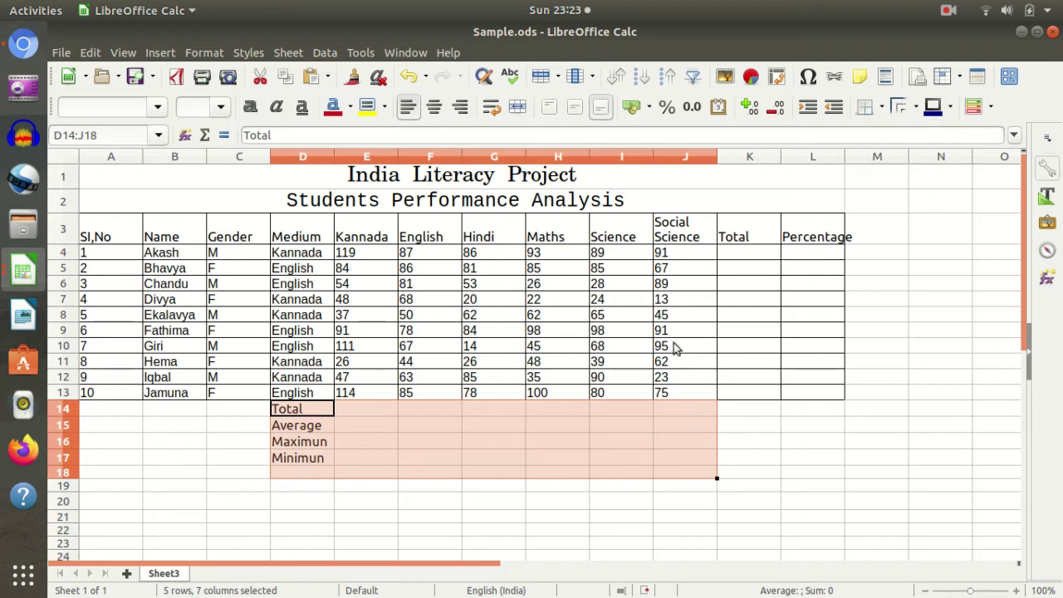
pyautogui.click(883, 108)
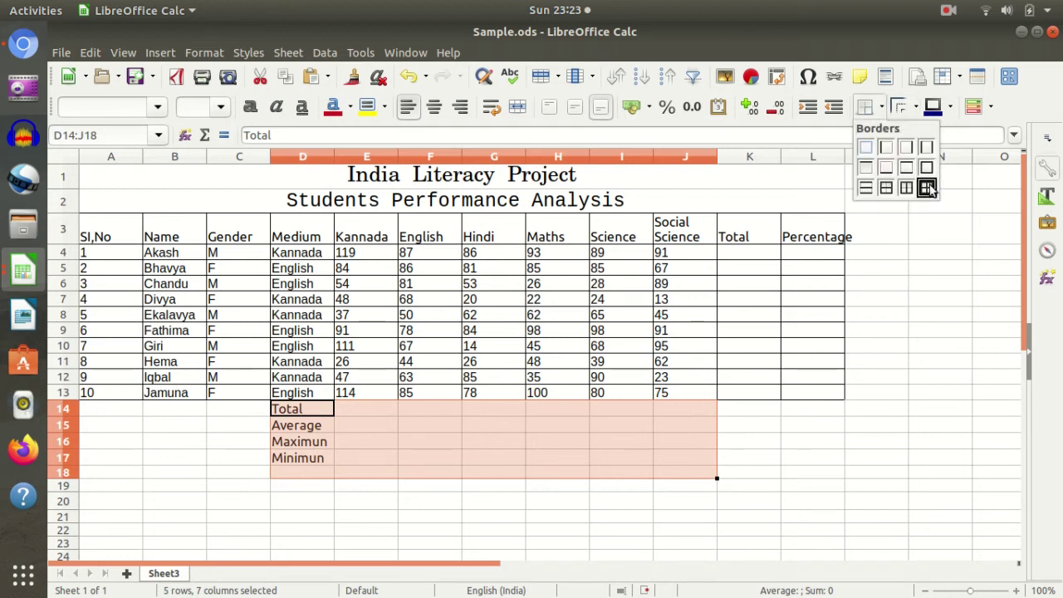
pyautogui.click(927, 188)
pyautogui.click(779, 380)
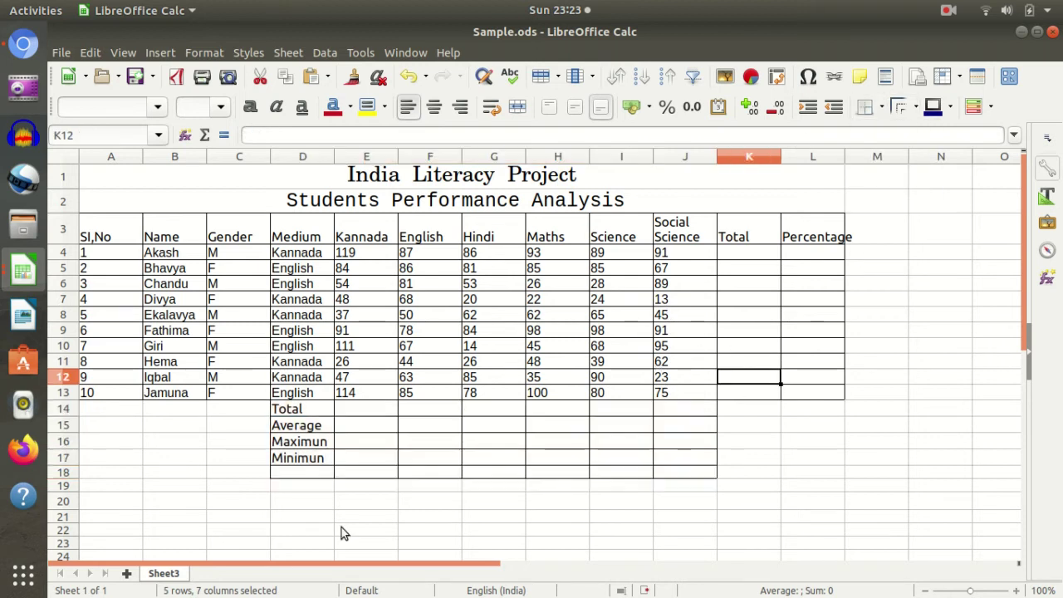
# Delete the extra bordered empty row 18
pyautogui.click(58, 472)
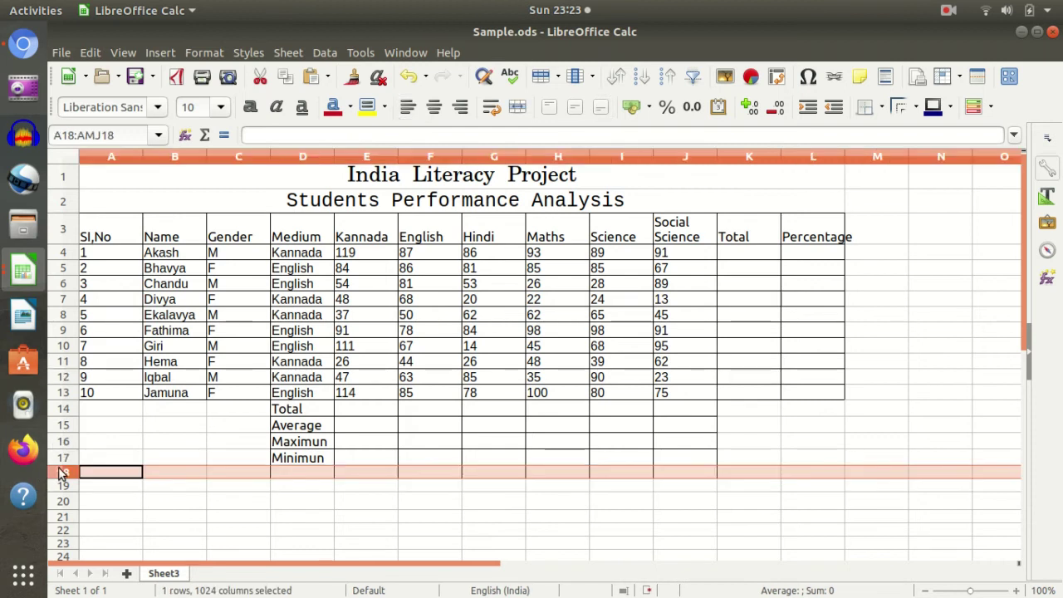
pyautogui.rightClick(58, 472)
pyautogui.click(123, 357)
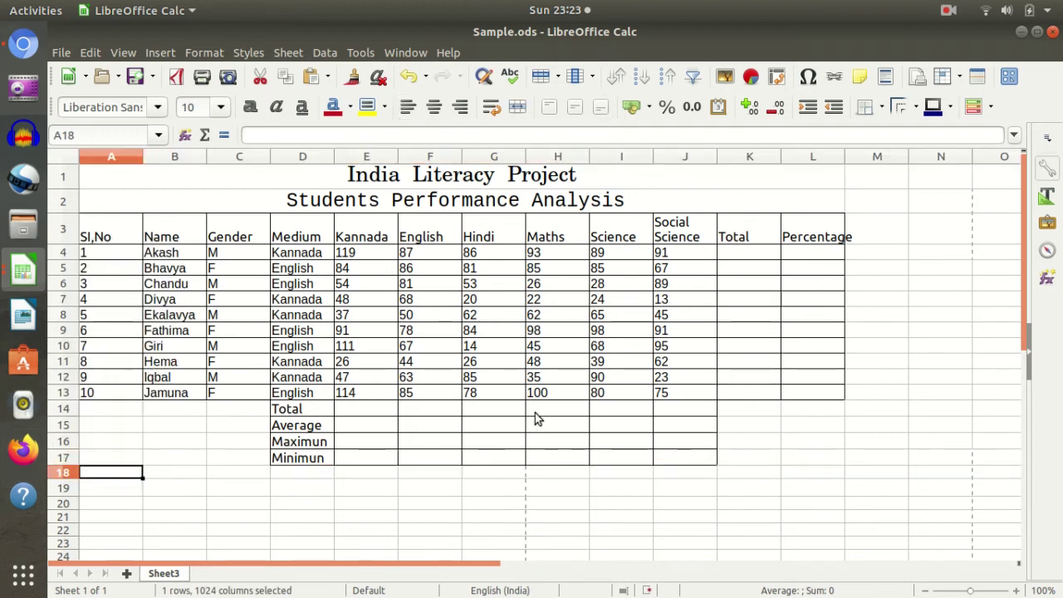
pyautogui.click(482, 347)
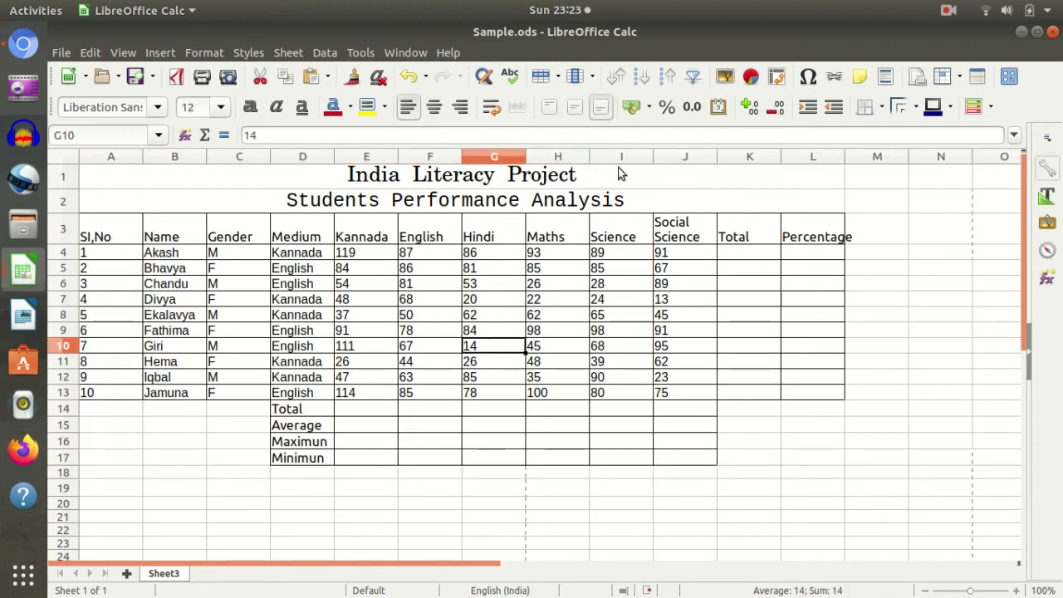
# Box the two merged title rows A1:L2 with outer and horizontal dividing borders
pyautogui.moveTo(618, 173); pyautogui.dragTo(622, 203)
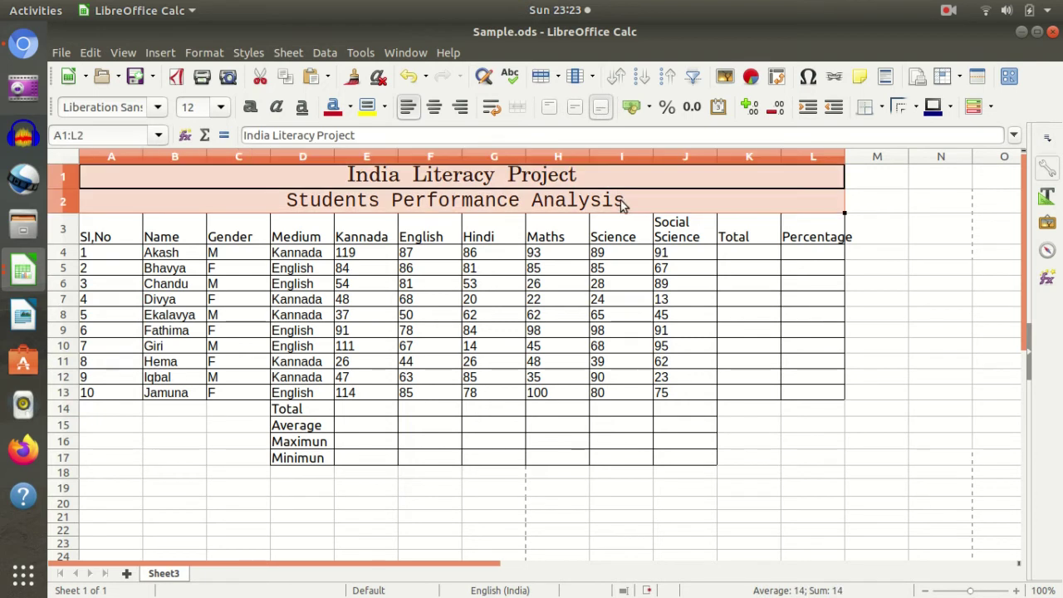
pyautogui.click(888, 111)
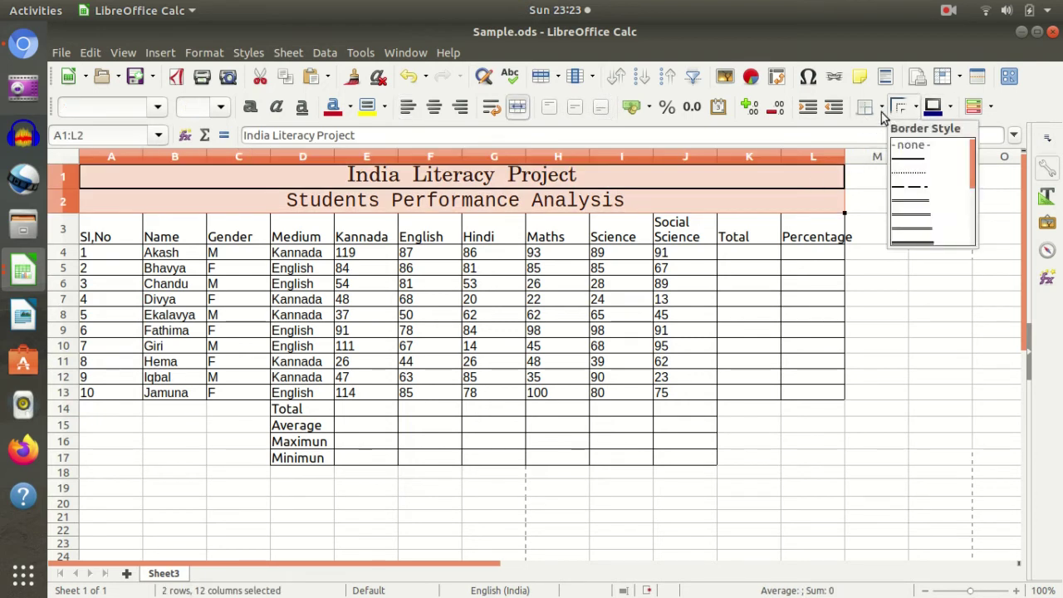
pyautogui.click(881, 107)
pyautogui.click(882, 107)
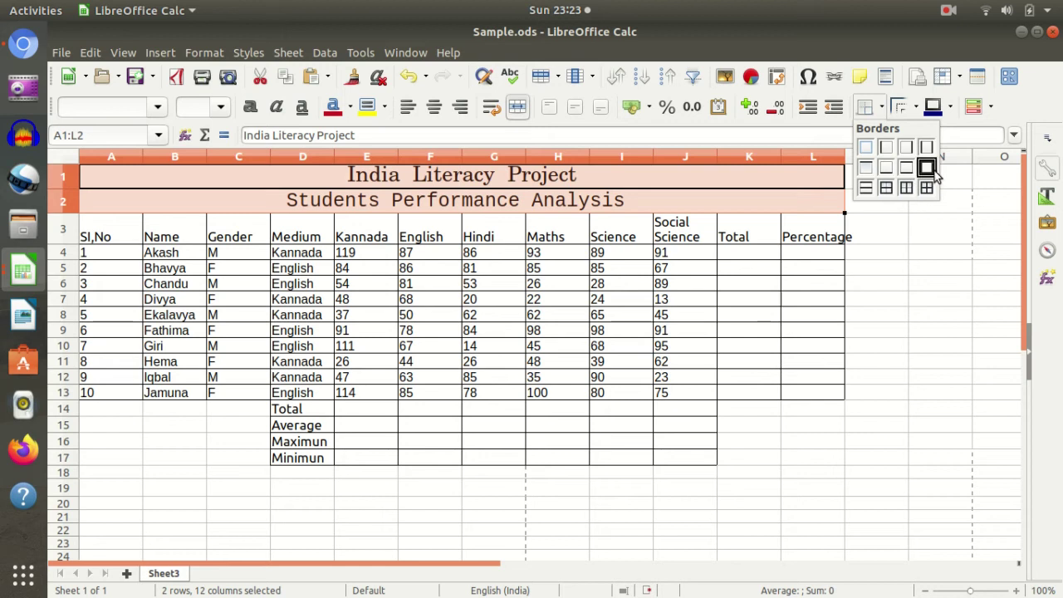
pyautogui.click(865, 187)
pyautogui.click(864, 331)
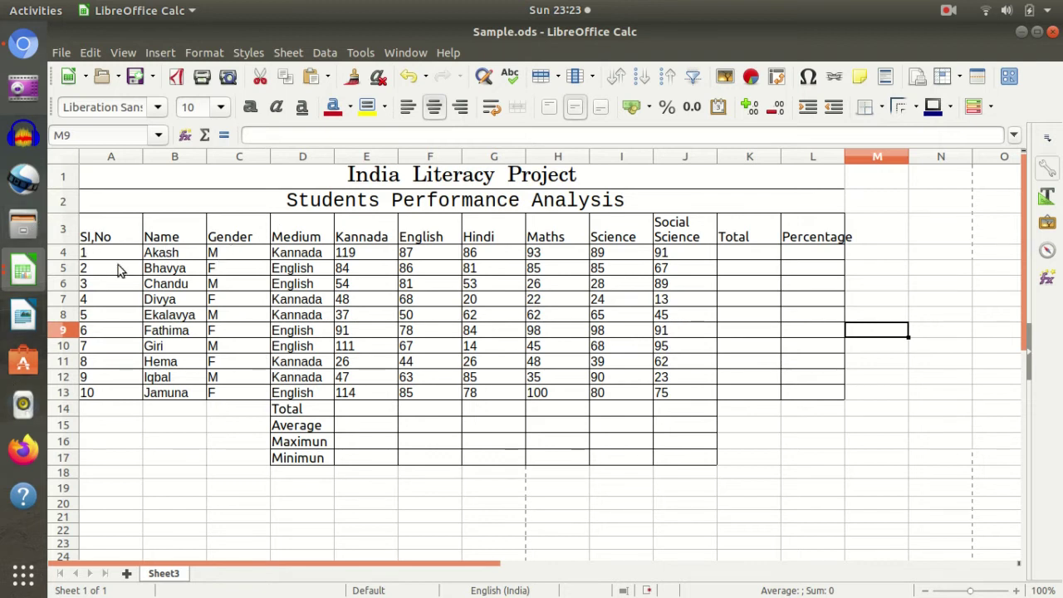
# Paste into title cell A1, dismiss the paste warning, and bold the India Literacy Project title
pyautogui.click(381, 187)
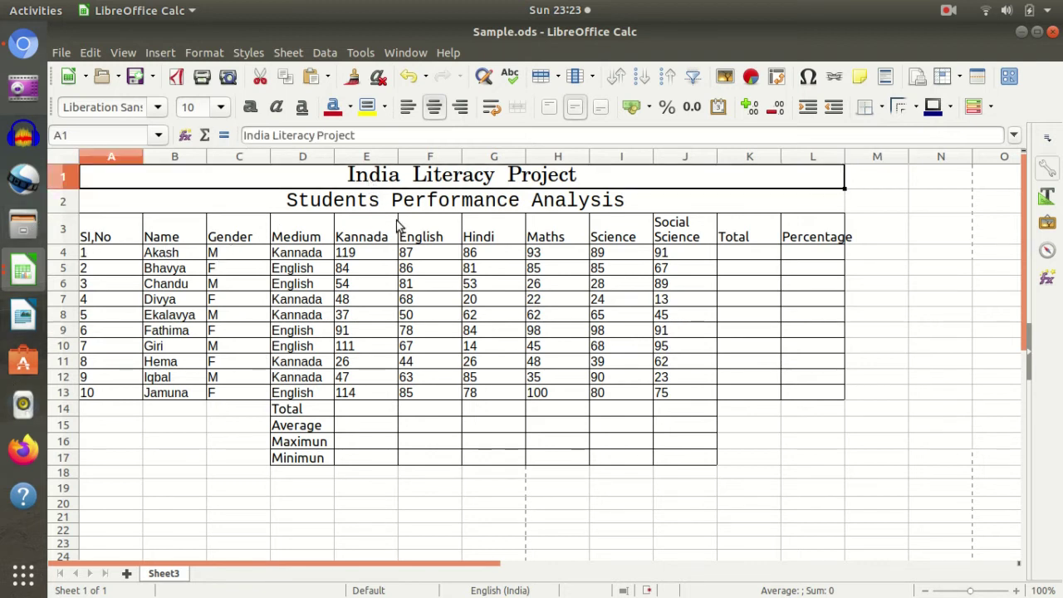
pyautogui.click(430, 362)
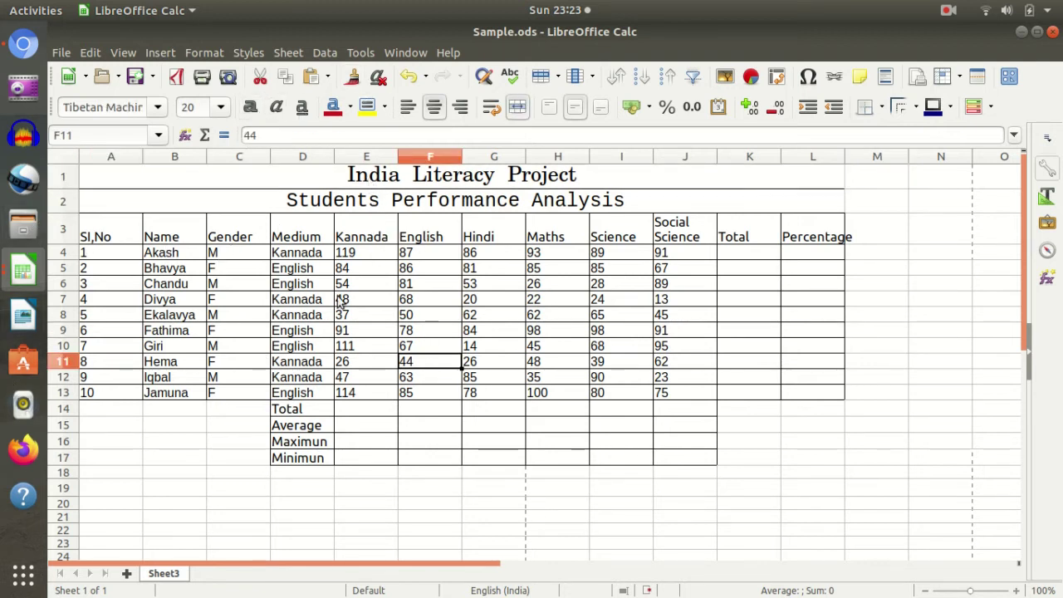
pyautogui.click(365, 182)
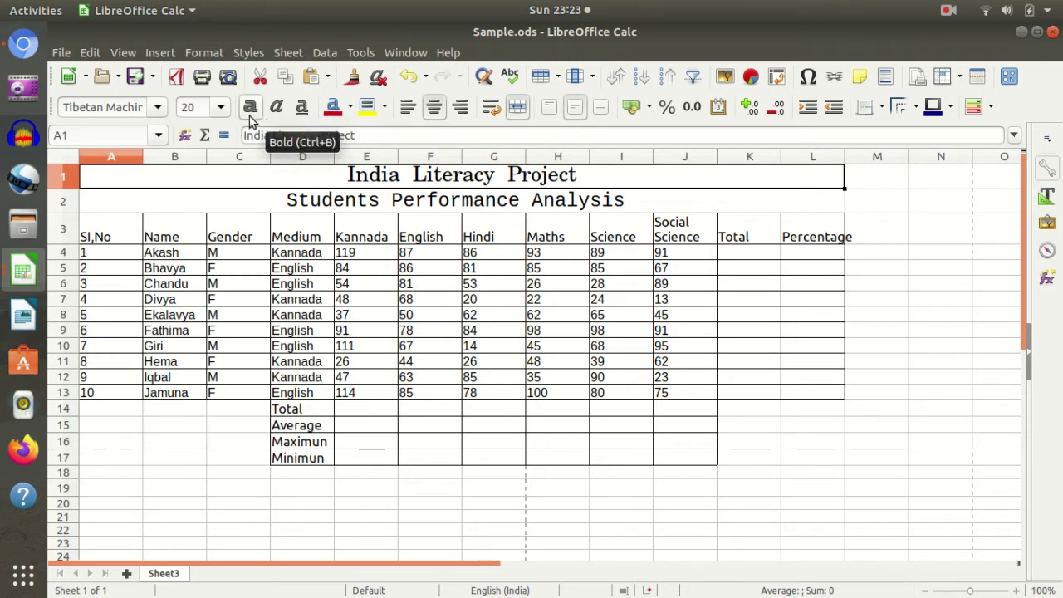
pyautogui.click(314, 267)
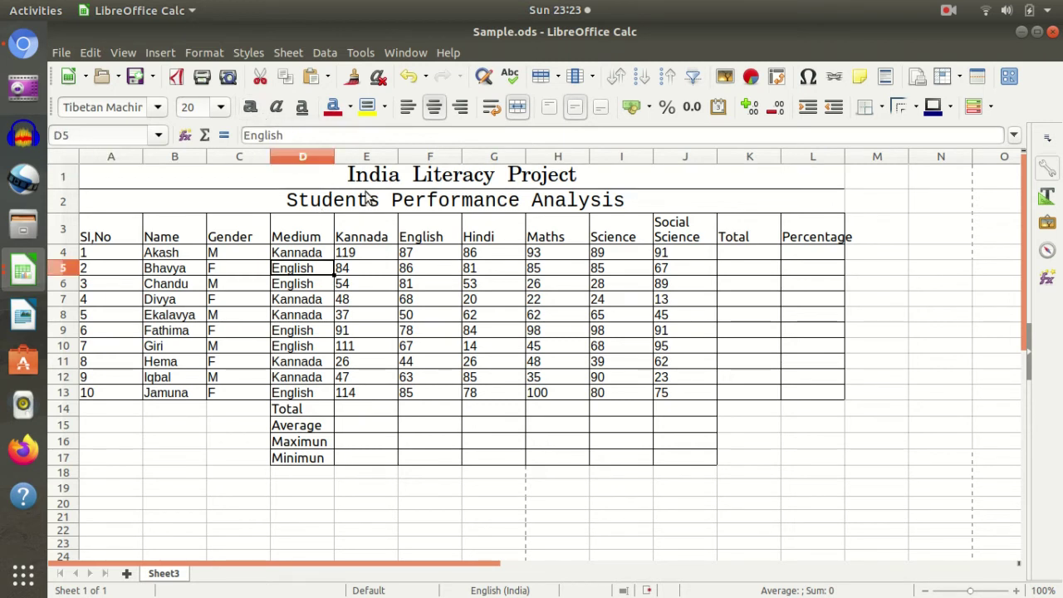
pyautogui.click(351, 175)
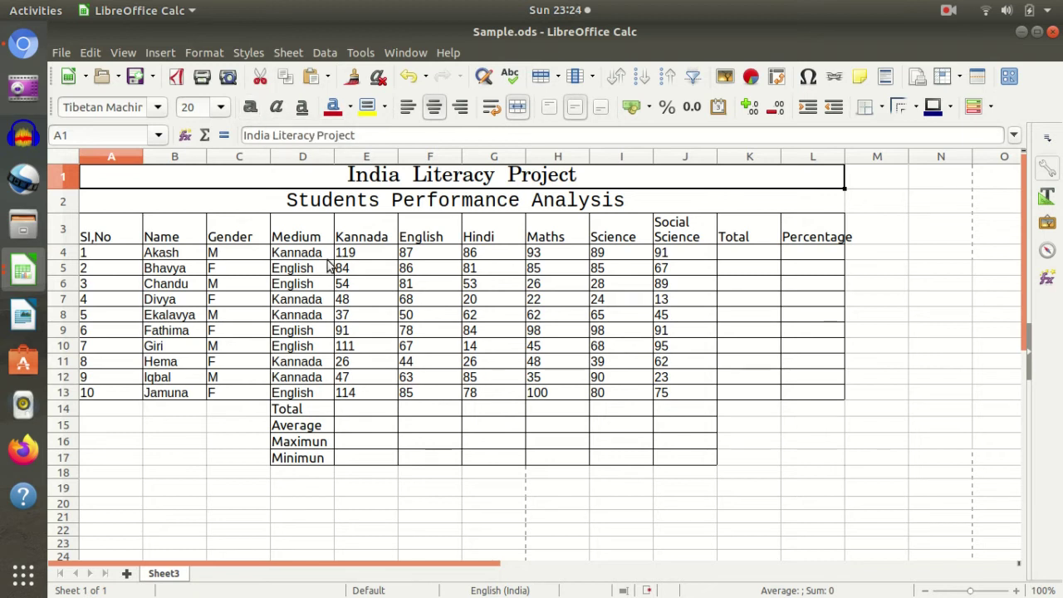
pyautogui.hotkey('ctrl', 'v')
pyautogui.press('Return')
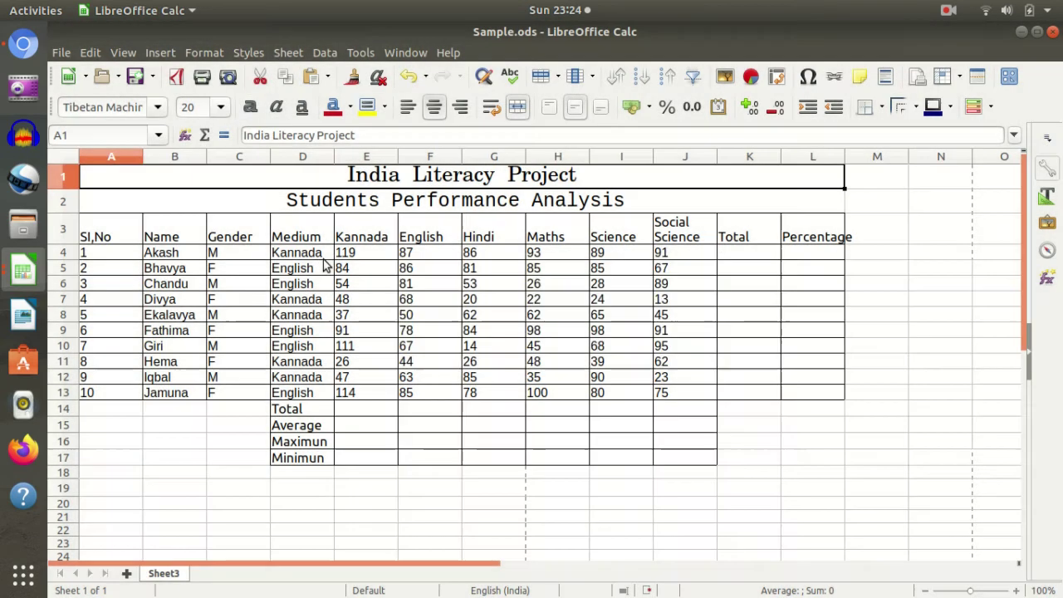
pyautogui.hotkey('ctrl', 'b')
# Make the A2 subtitle and the row 3 column headings bold
pyautogui.click(393, 209)
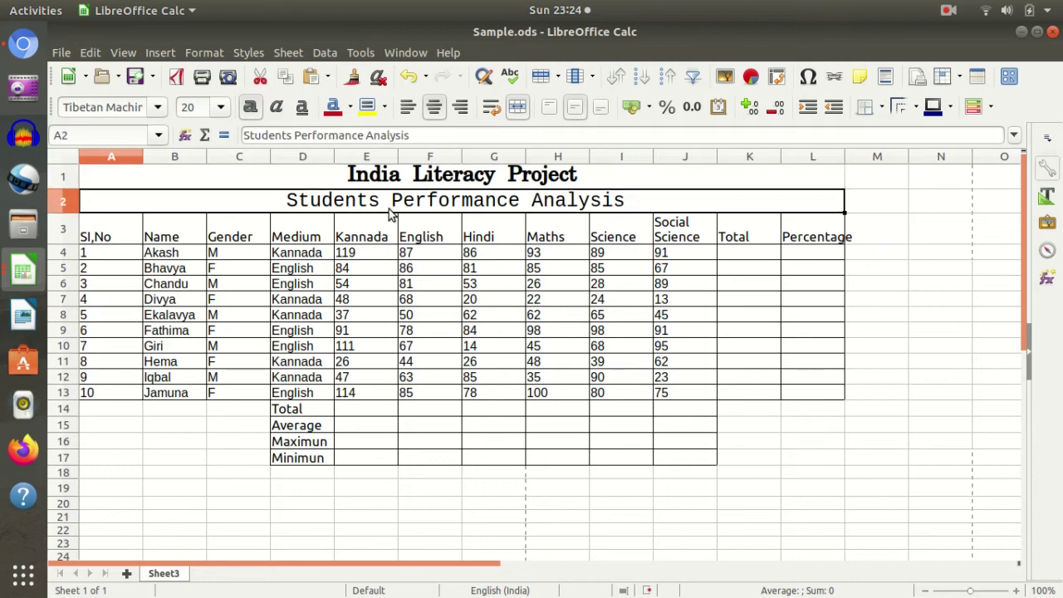
pyautogui.hotkey('ctrl', 'b')
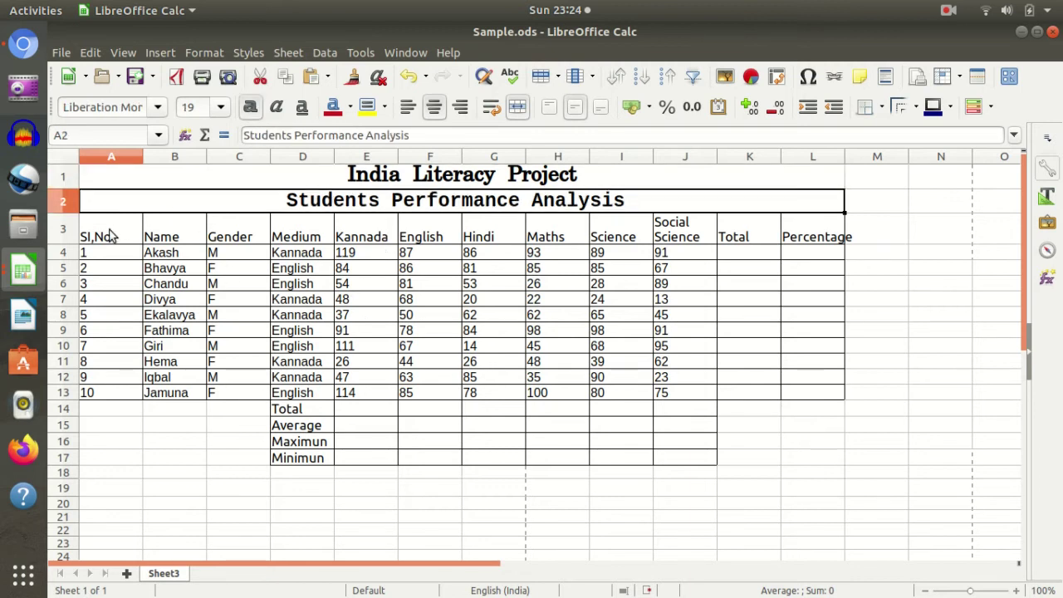
pyautogui.moveTo(111, 235); pyautogui.dragTo(779, 230)
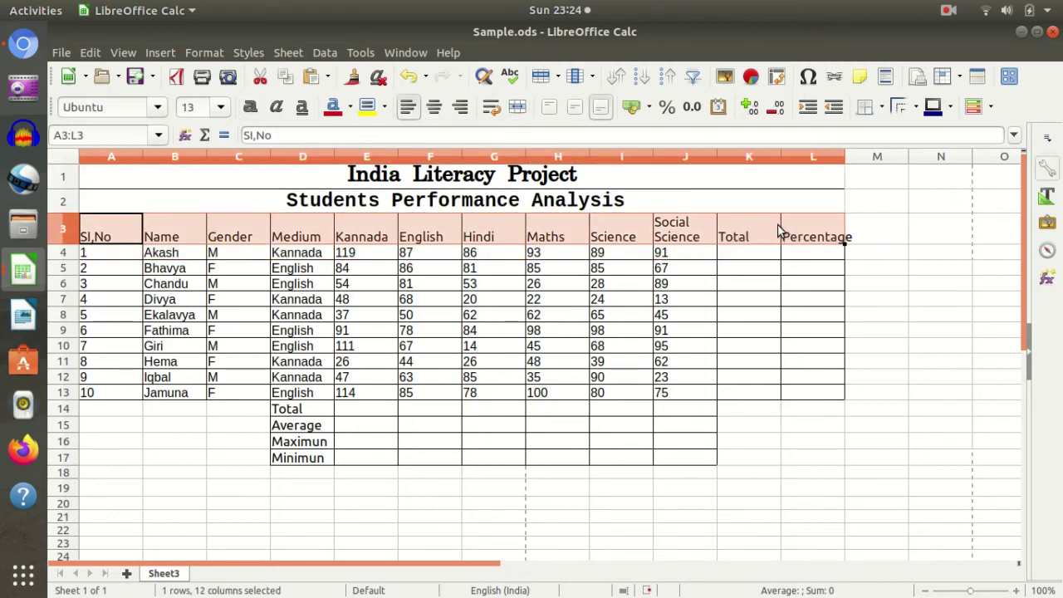
pyautogui.hotkey('ctrl', 'b')
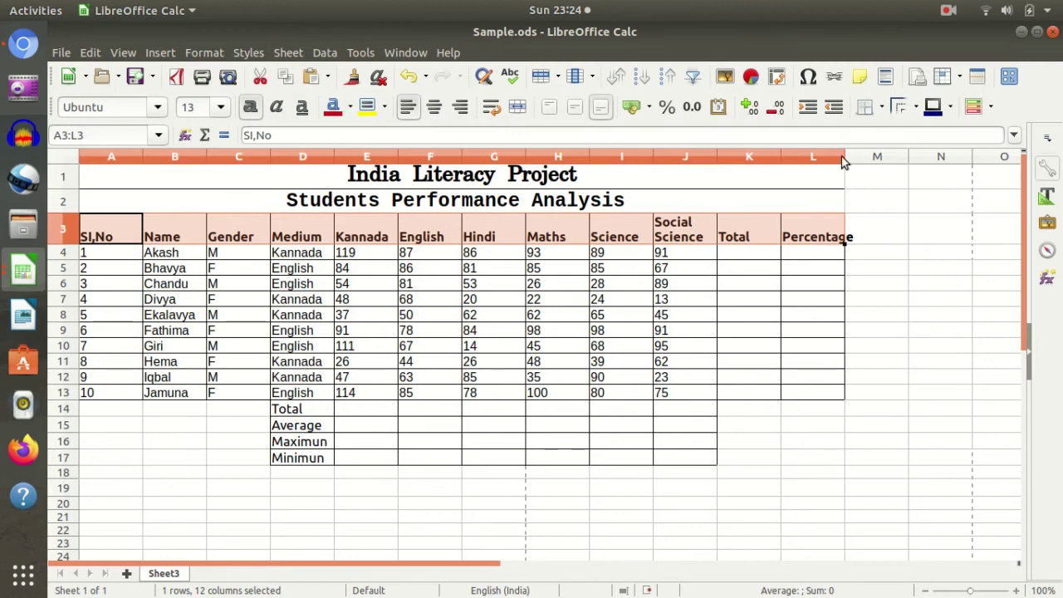
# Widen column L so the Percentage heading fits
pyautogui.click(841, 156)
pyautogui.click(455, 333)
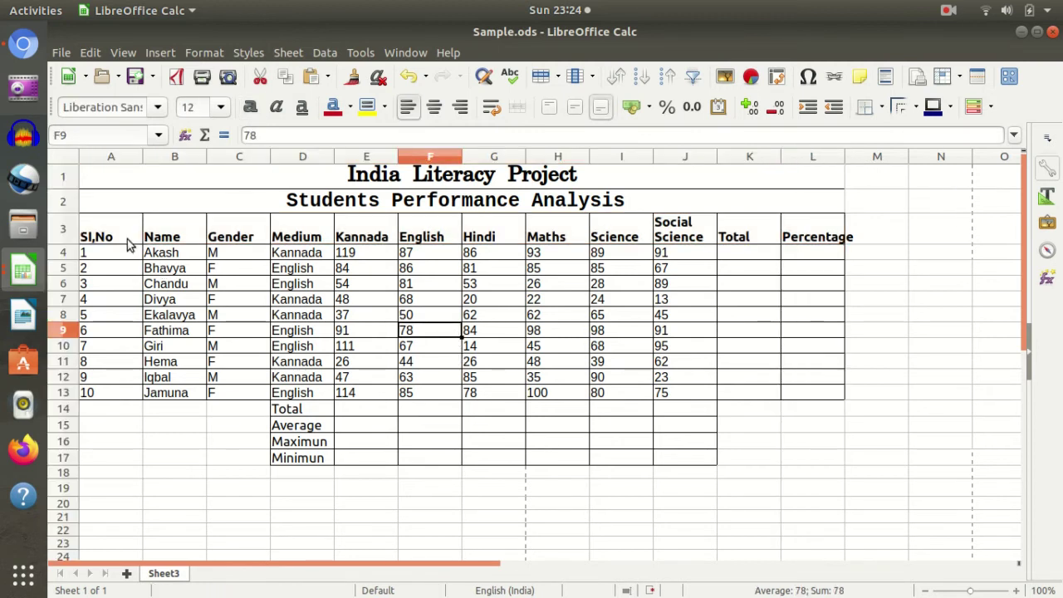
pyautogui.click(64, 236)
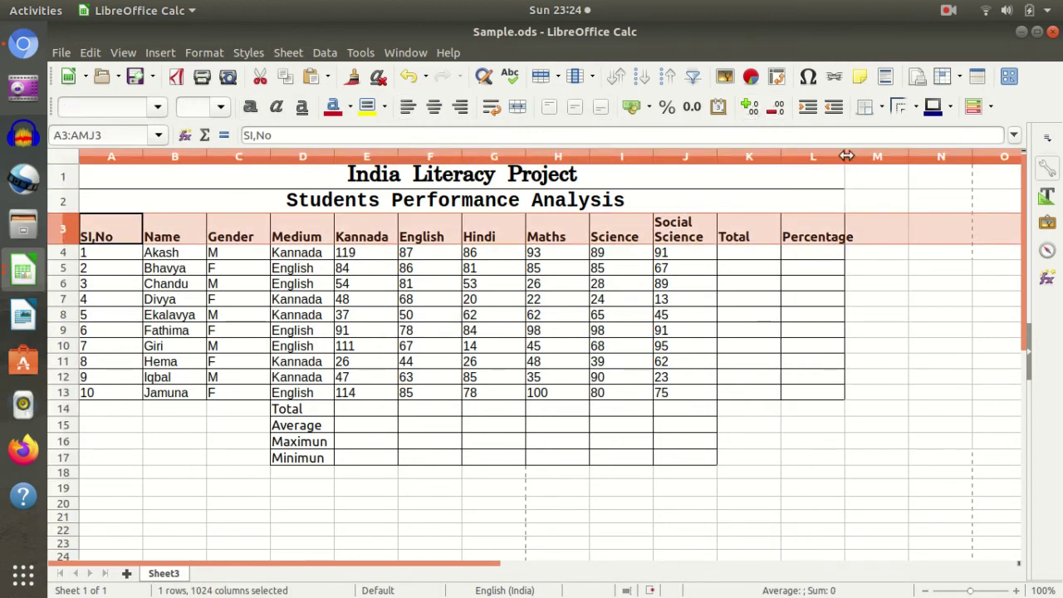
pyautogui.moveTo(846, 156); pyautogui.dragTo(863, 156)
pyautogui.click(595, 319)
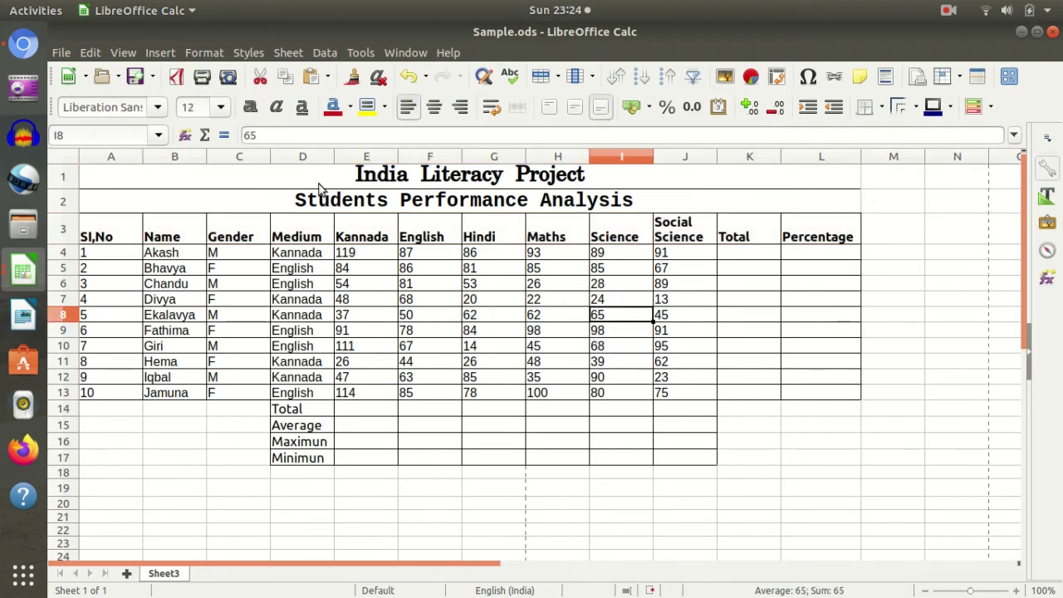
# Widen the Medium column and italicise the Students Performance Analysis subtitle in A2
pyautogui.moveTo(335, 158); pyautogui.dragTo(346, 158)
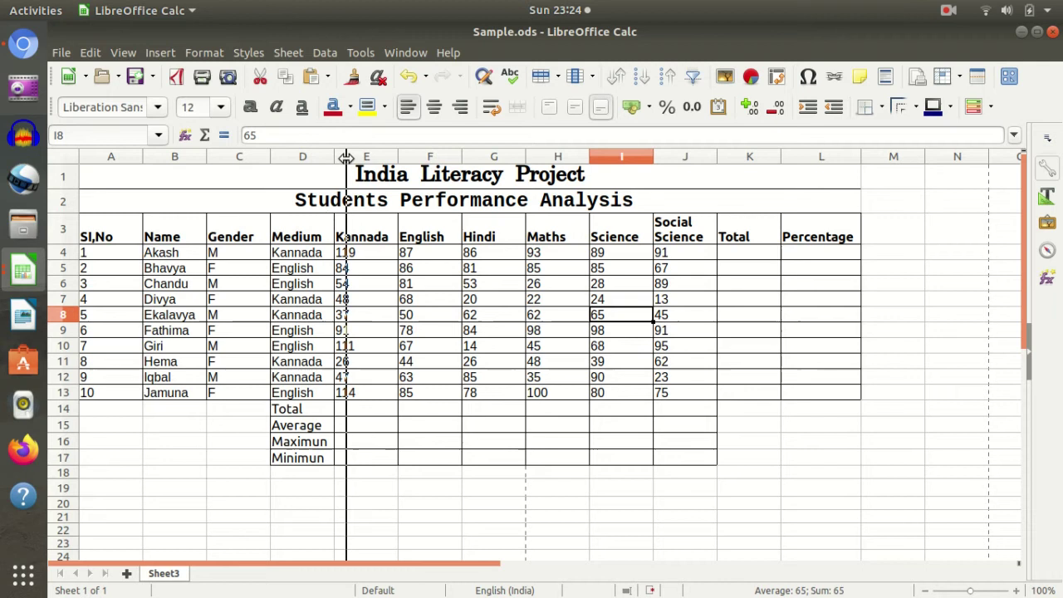
pyautogui.click(455, 318)
pyautogui.click(395, 187)
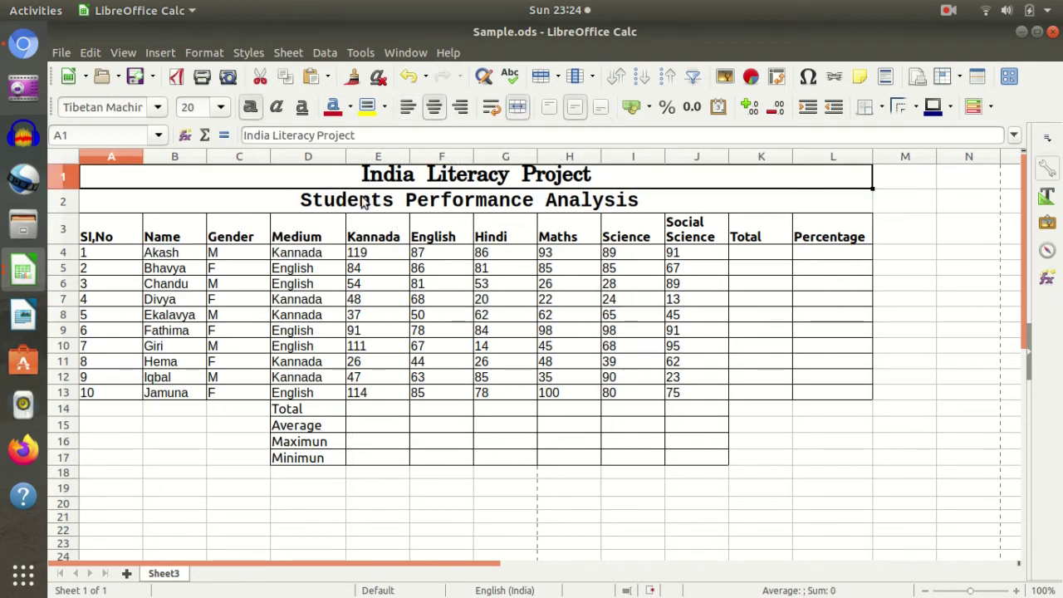
pyautogui.click(366, 207)
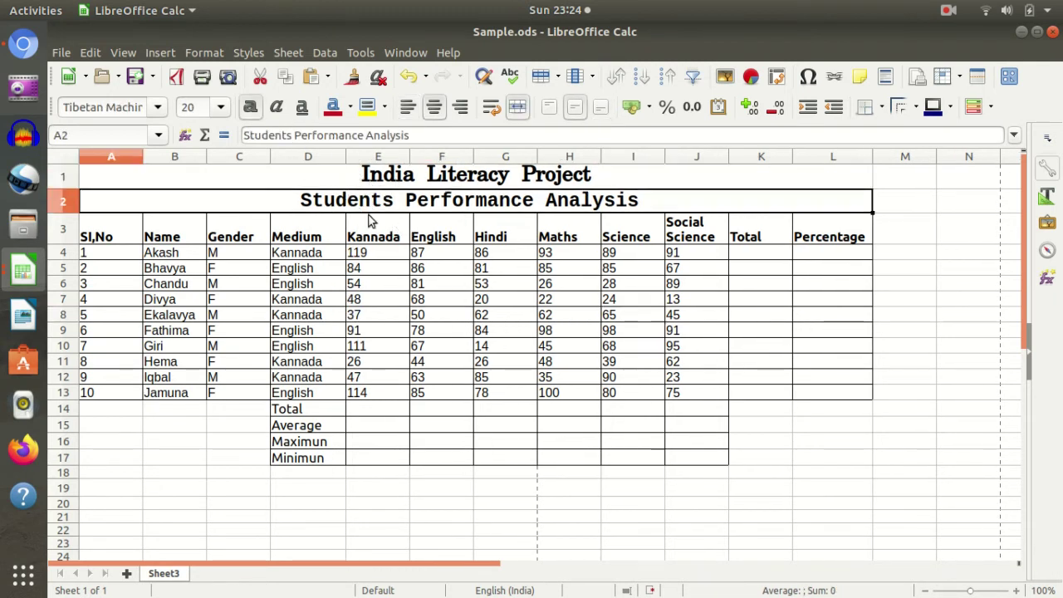
pyautogui.click(277, 109)
# Make title row 1 taller by dragging its lower border down
pyautogui.click(430, 329)
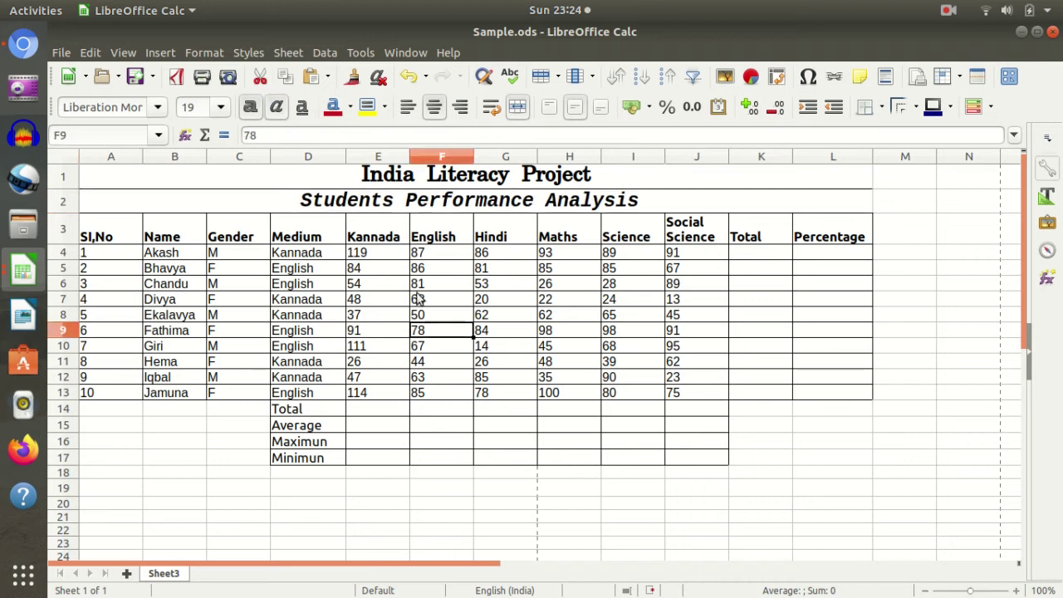
pyautogui.click(349, 175)
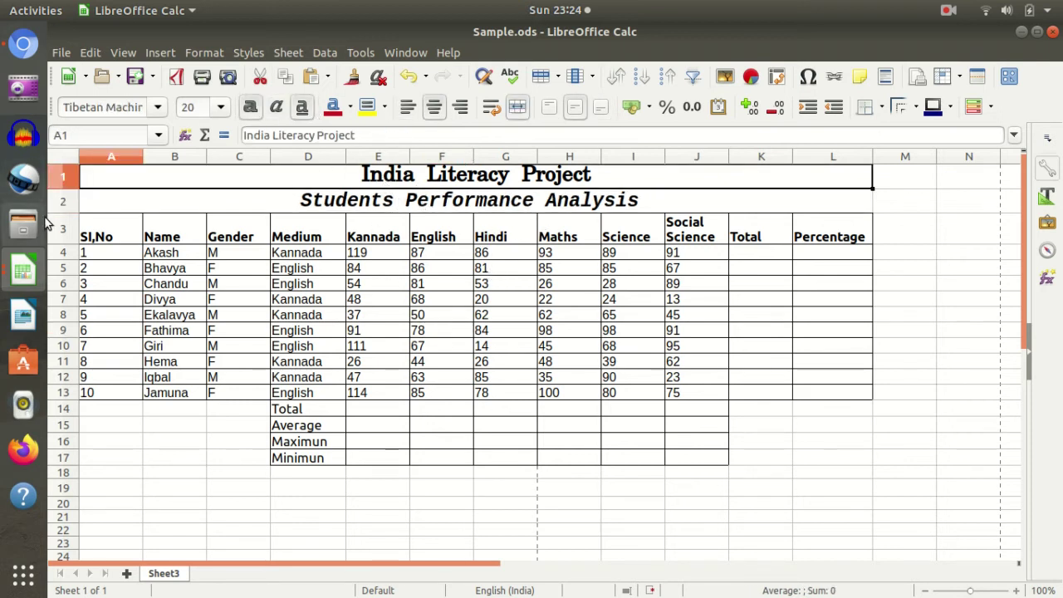
pyautogui.moveTo(65, 190); pyautogui.dragTo(65, 196)
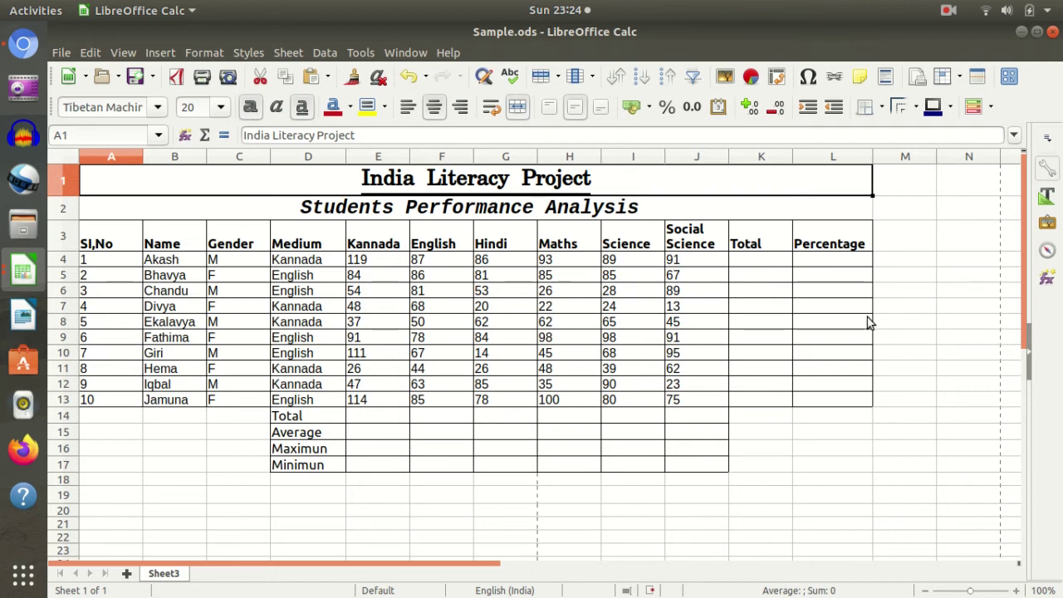
# Give the A1 title a dash-dot underline and strikethrough from the Properties sidebar
pyautogui.click(1049, 172)
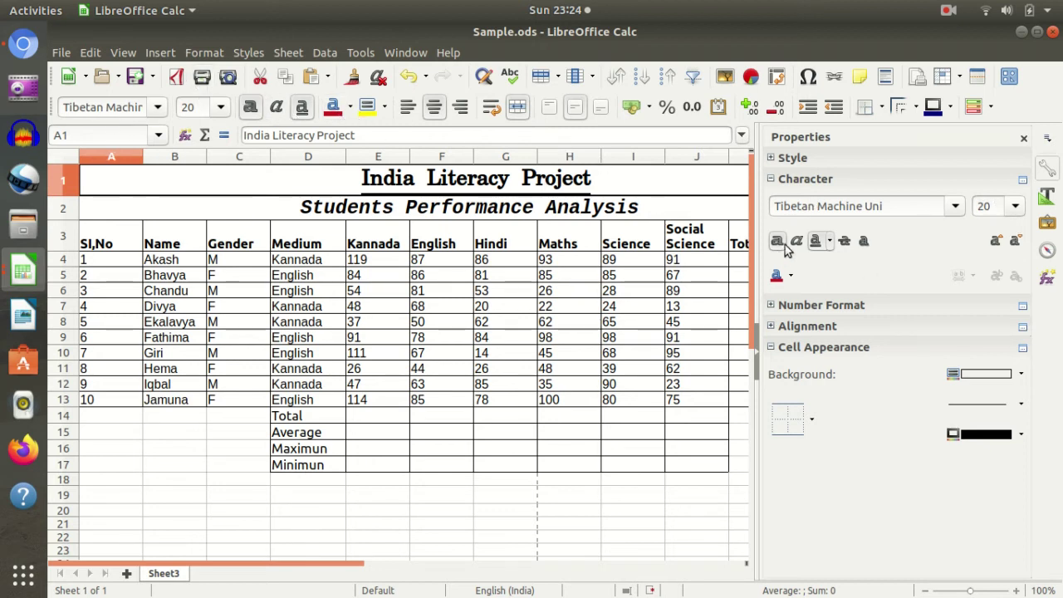
pyautogui.click(830, 241)
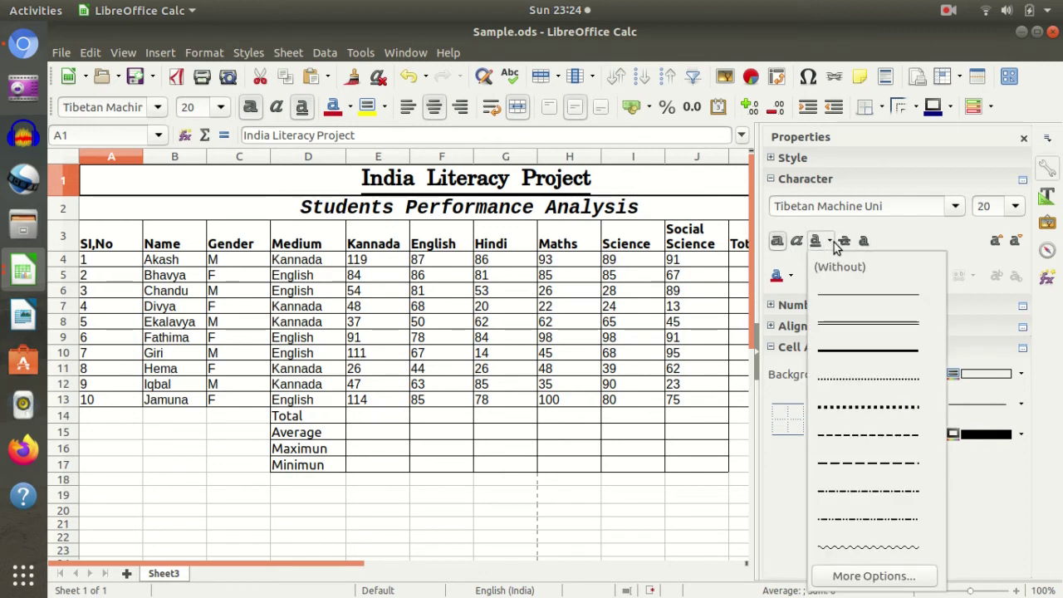
pyautogui.click(901, 496)
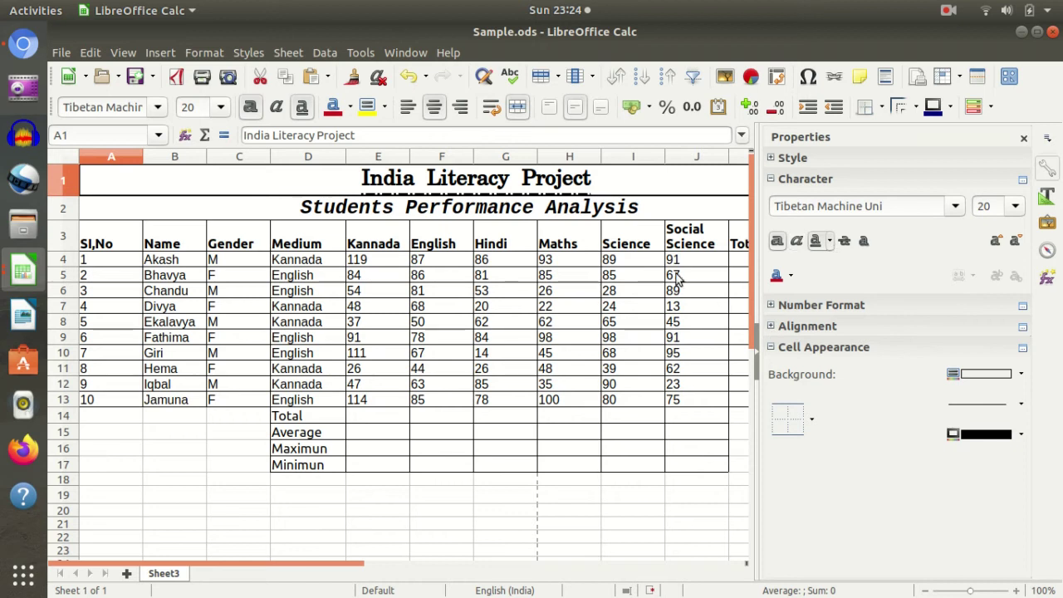
pyautogui.click(841, 242)
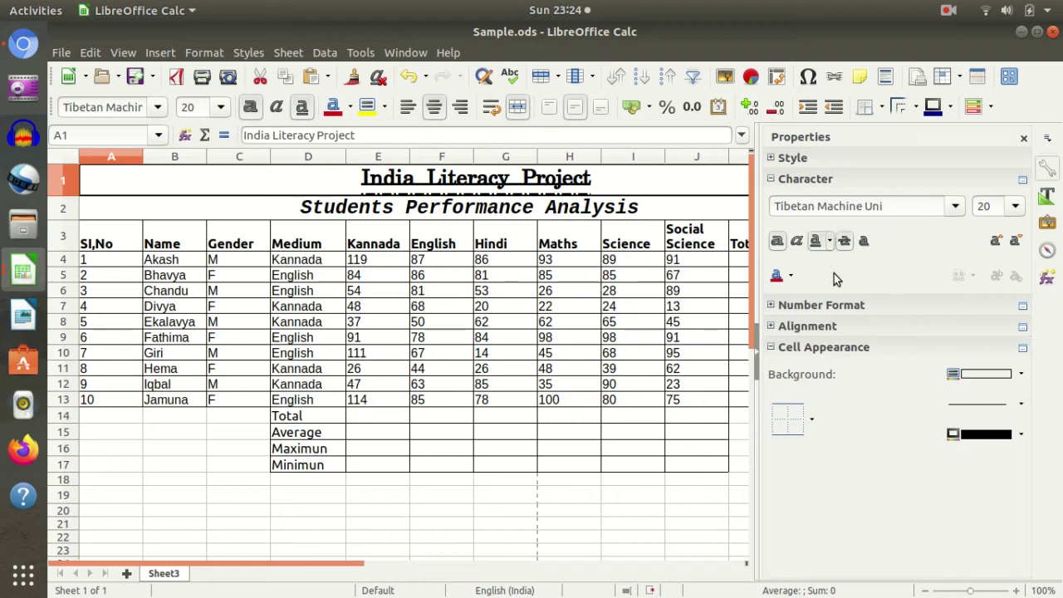
pyautogui.click(913, 178)
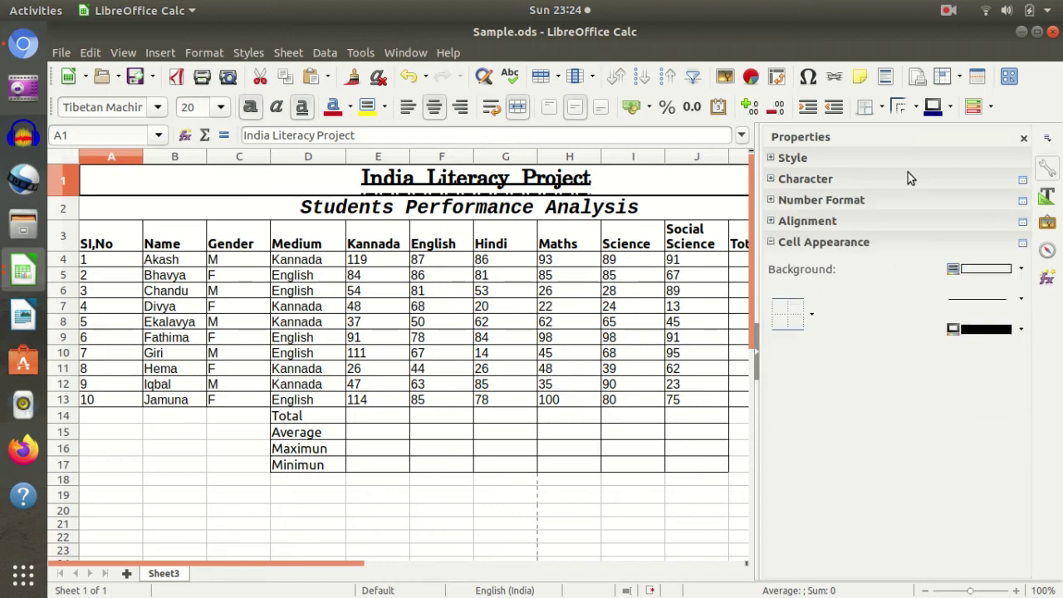
pyautogui.click(780, 181)
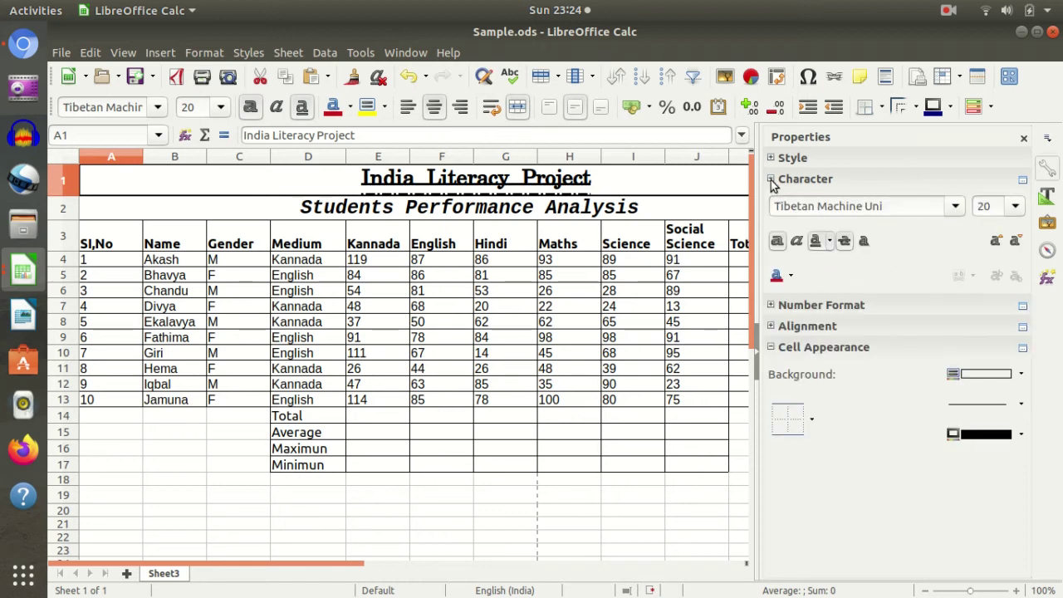
pyautogui.click(647, 279)
pyautogui.click(635, 383)
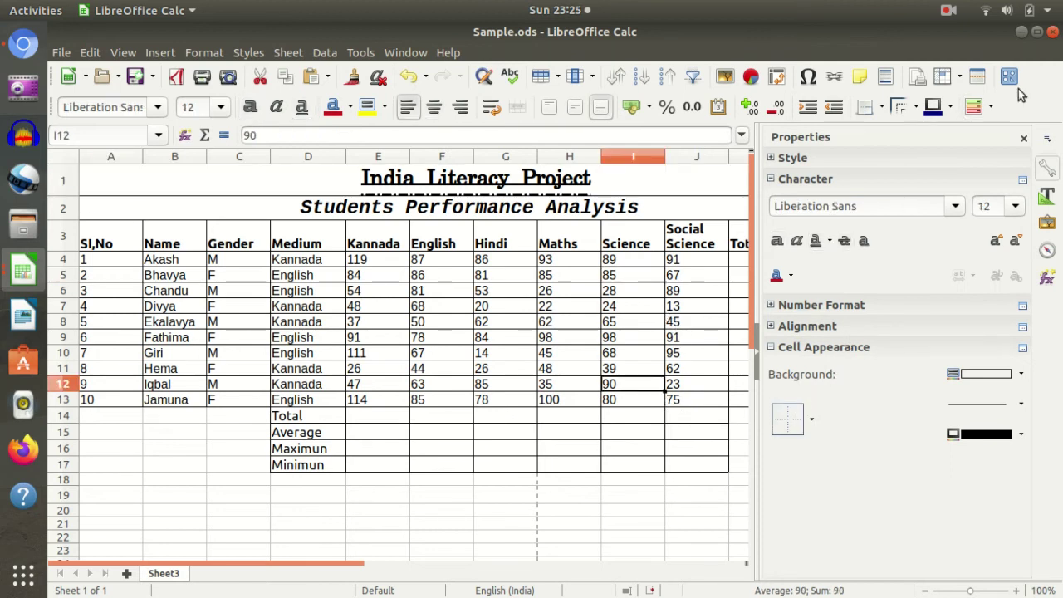
pyautogui.click(1023, 138)
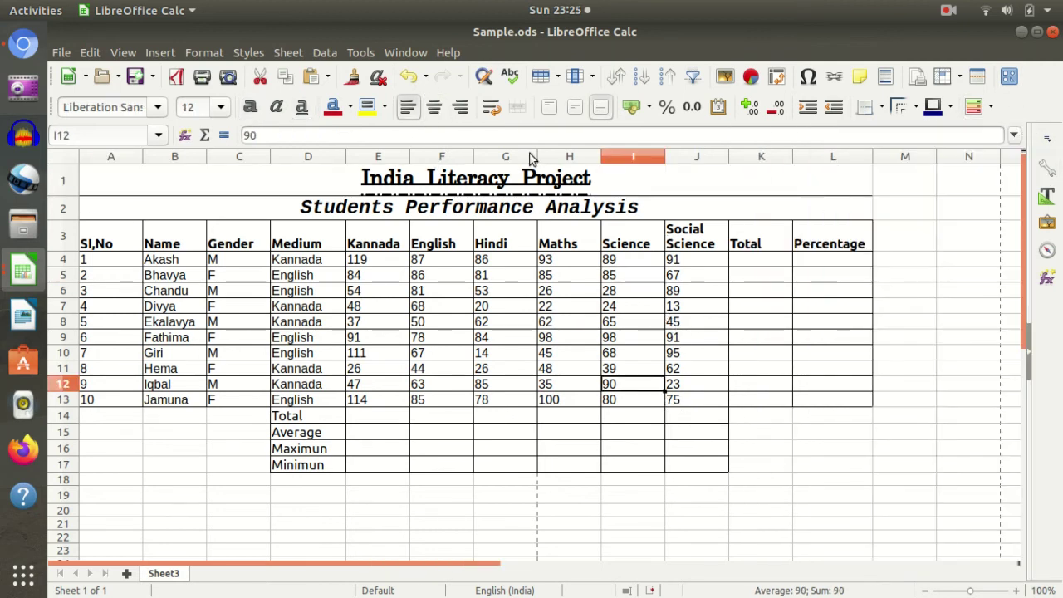
pyautogui.click(434, 260)
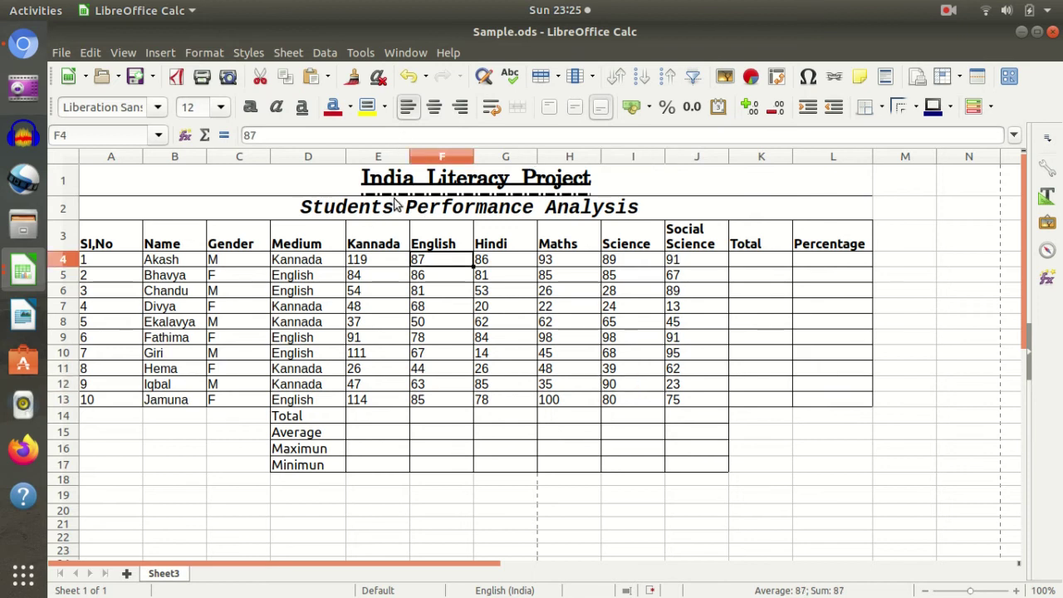
pyautogui.click(430, 184)
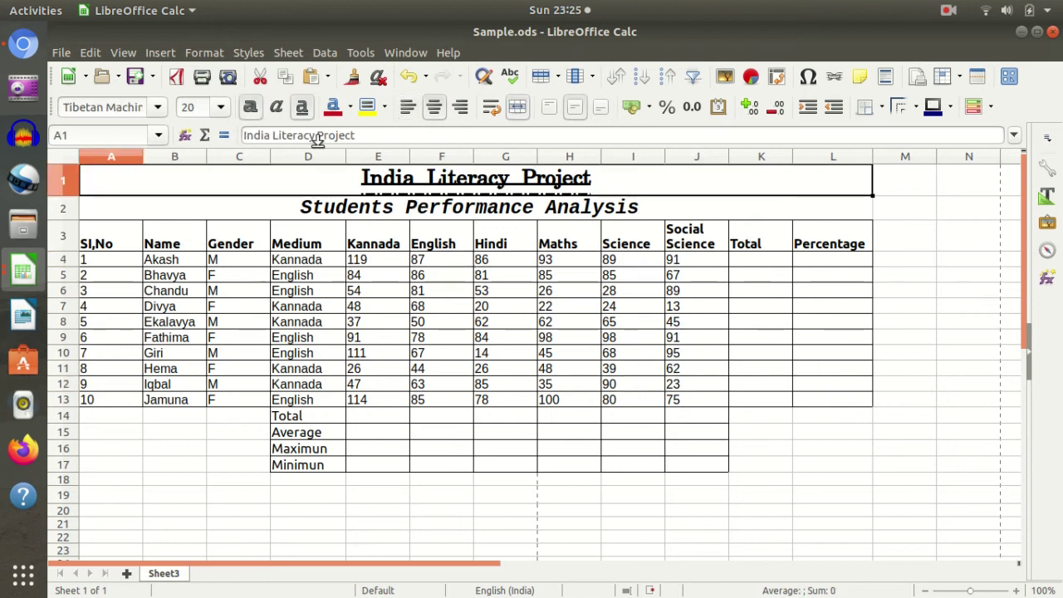
pyautogui.click(303, 109)
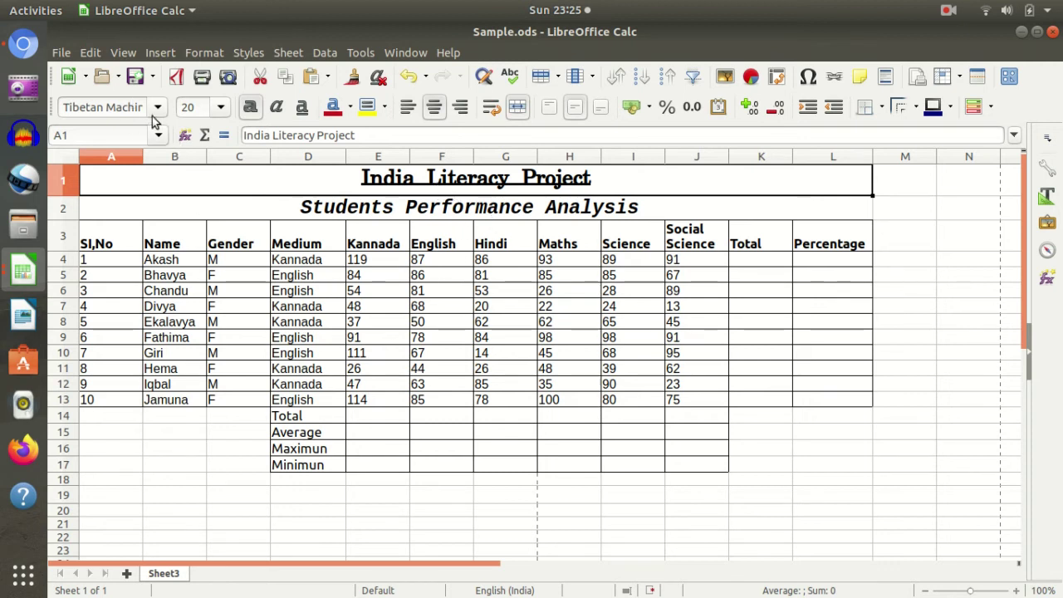
pyautogui.click(514, 323)
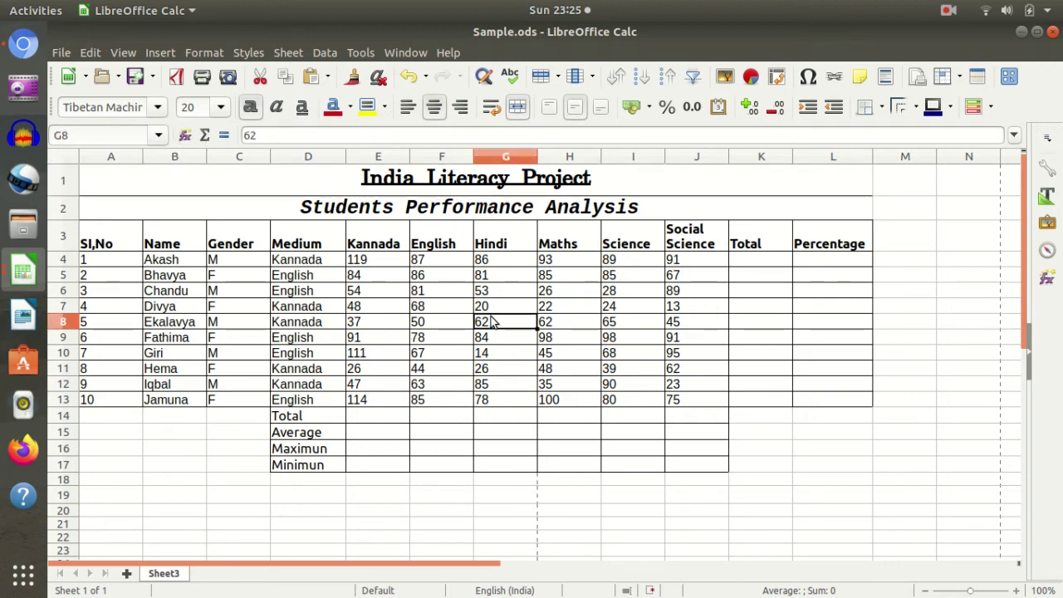
pyautogui.click(462, 184)
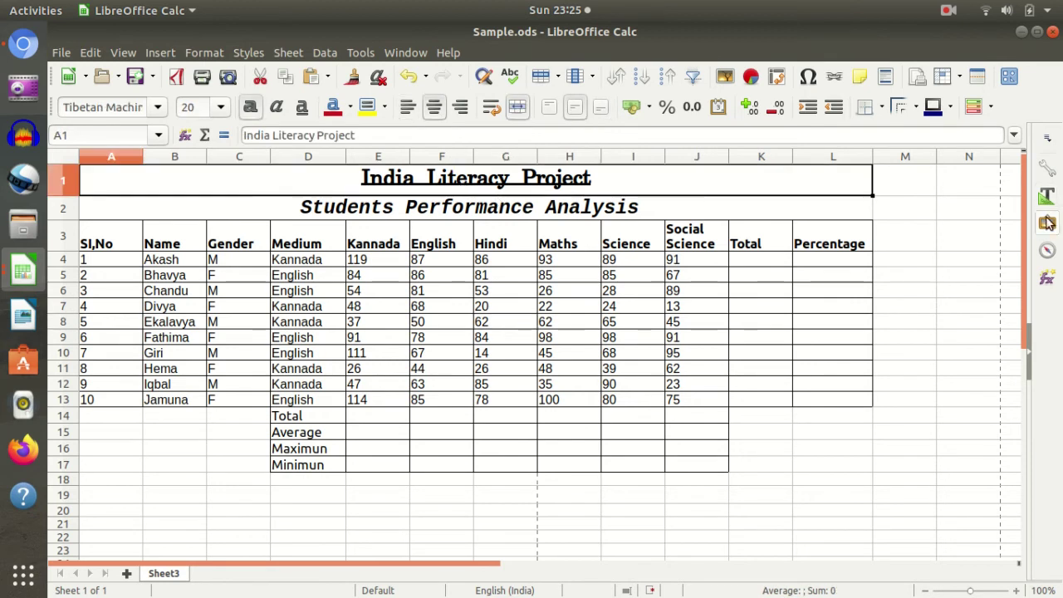
pyautogui.click(1047, 167)
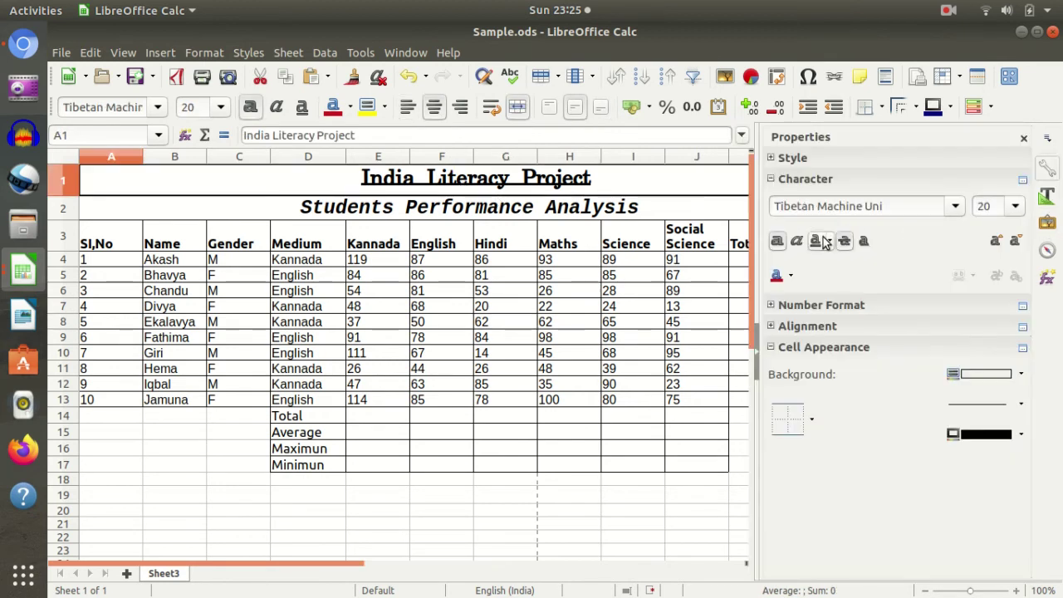
pyautogui.click(830, 241)
pyautogui.click(871, 469)
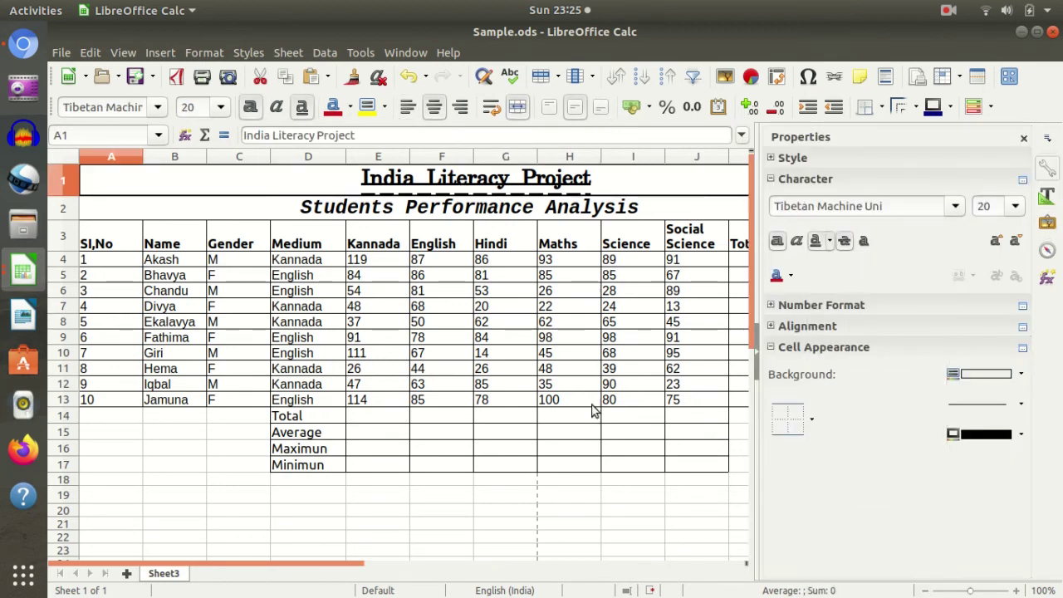
pyautogui.click(507, 323)
pyautogui.click(363, 178)
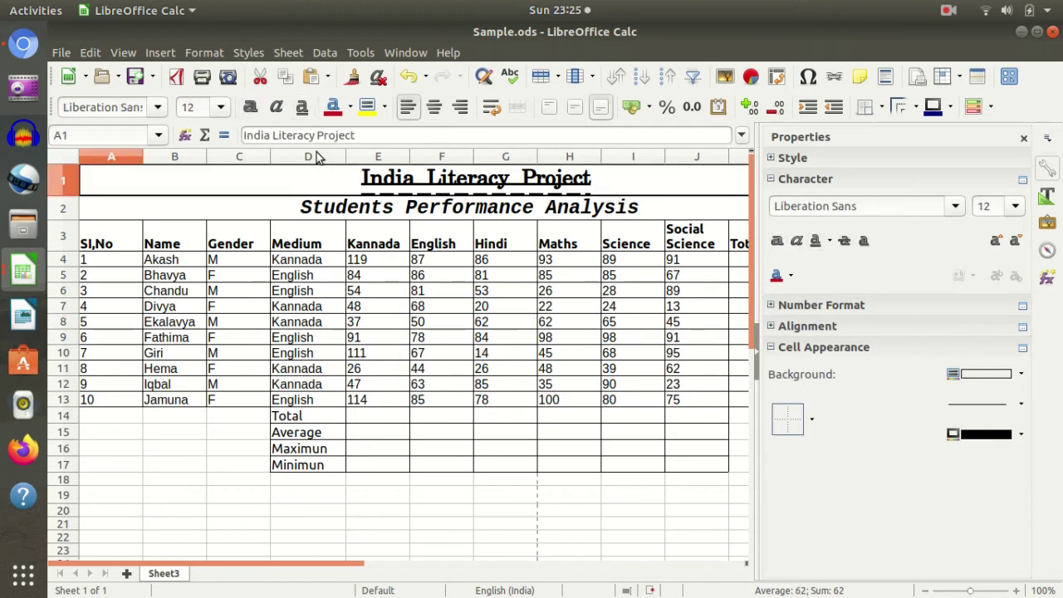
pyautogui.click(300, 108)
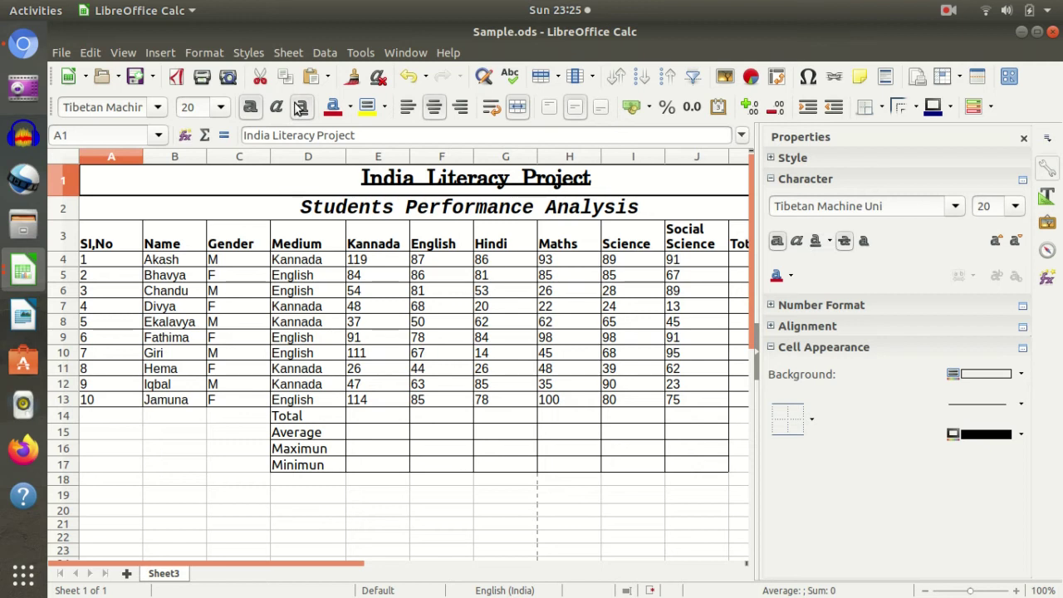
pyautogui.click(301, 108)
pyautogui.click(301, 108)
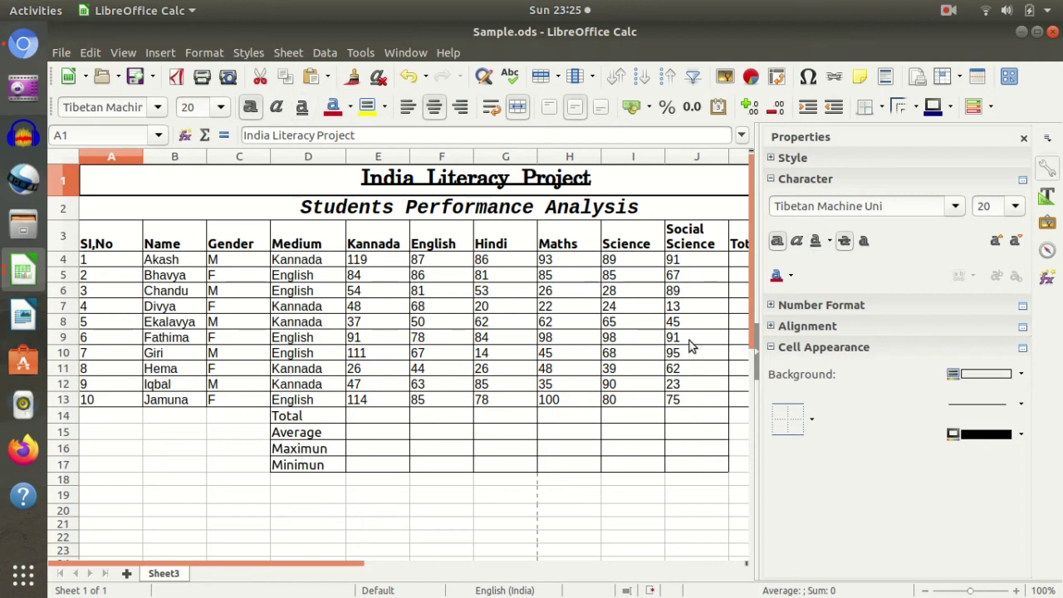
pyautogui.click(1024, 138)
pyautogui.click(443, 262)
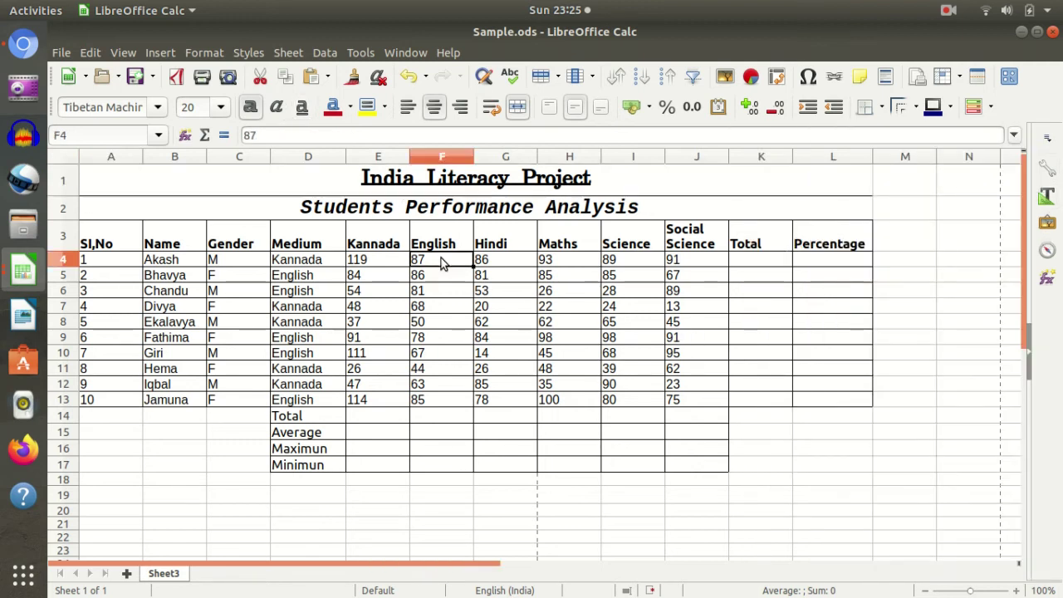
pyautogui.click(280, 177)
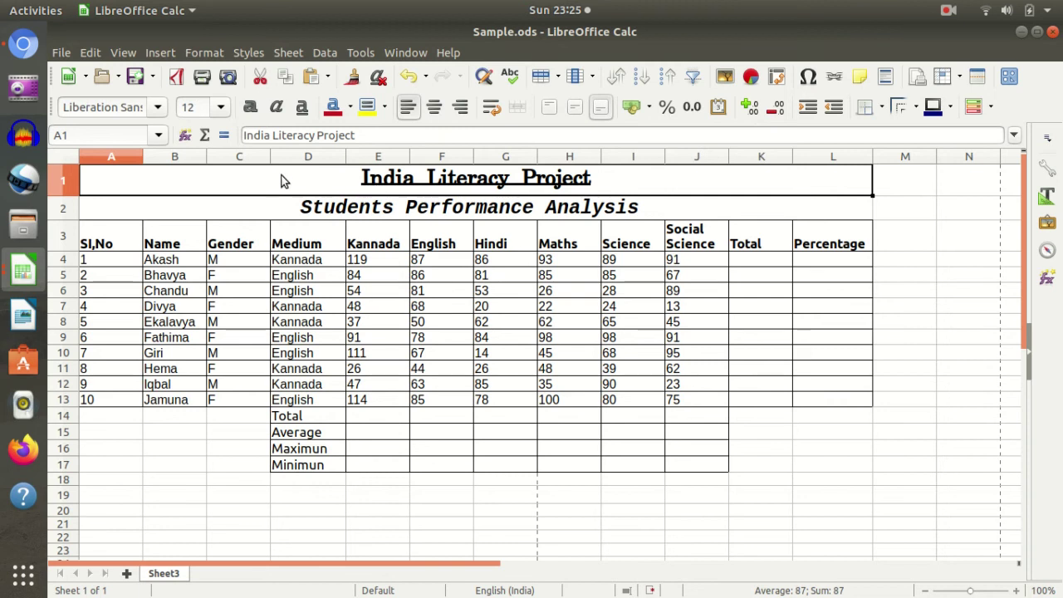
# Give the India Literacy Project title light red text on a light green fill
pyautogui.click(350, 107)
pyautogui.click(387, 267)
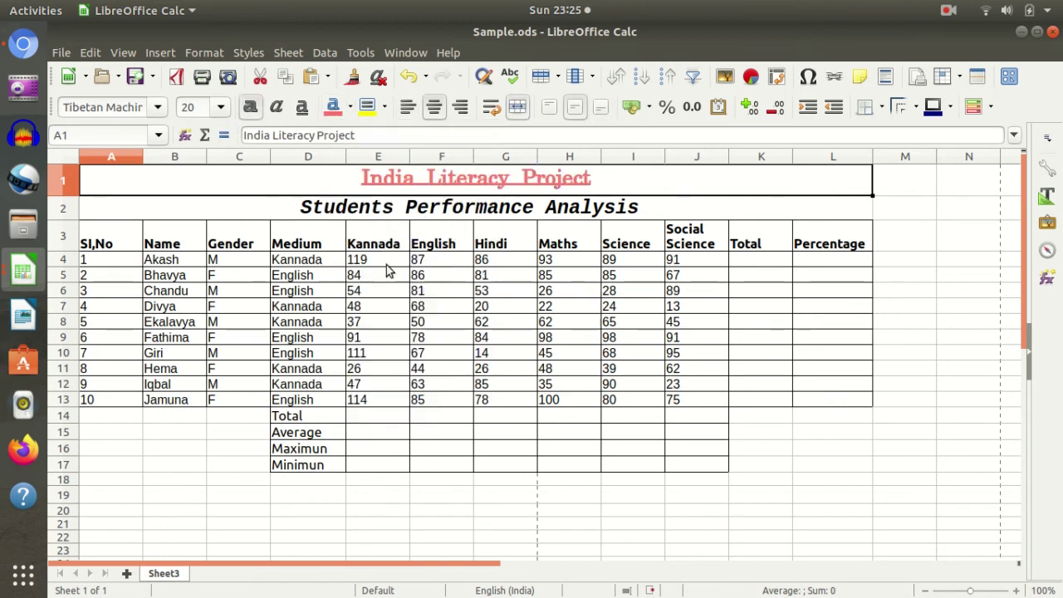
pyautogui.click(386, 107)
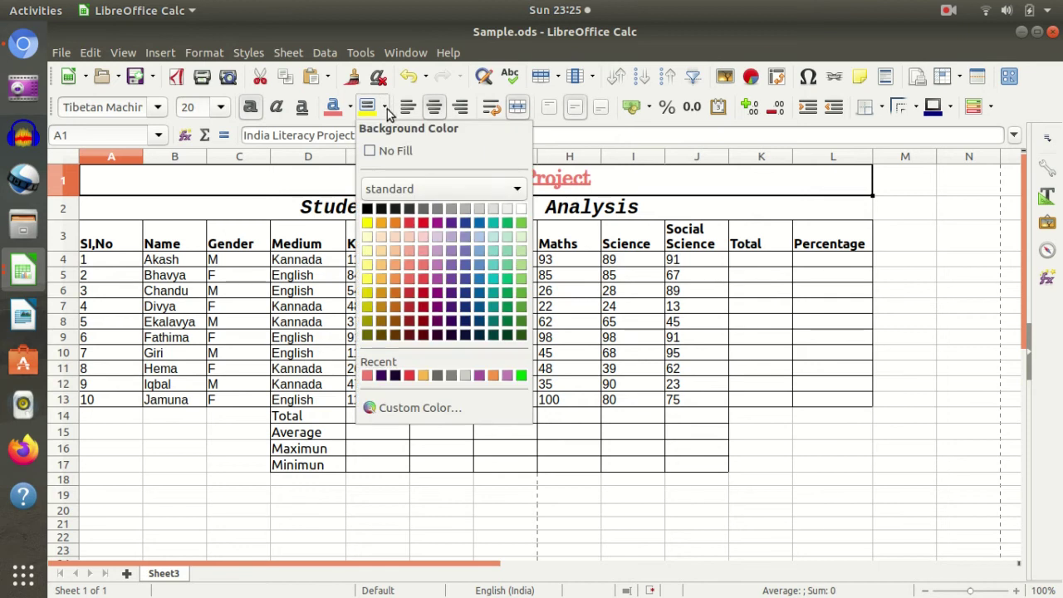
pyautogui.click(521, 264)
pyautogui.click(498, 337)
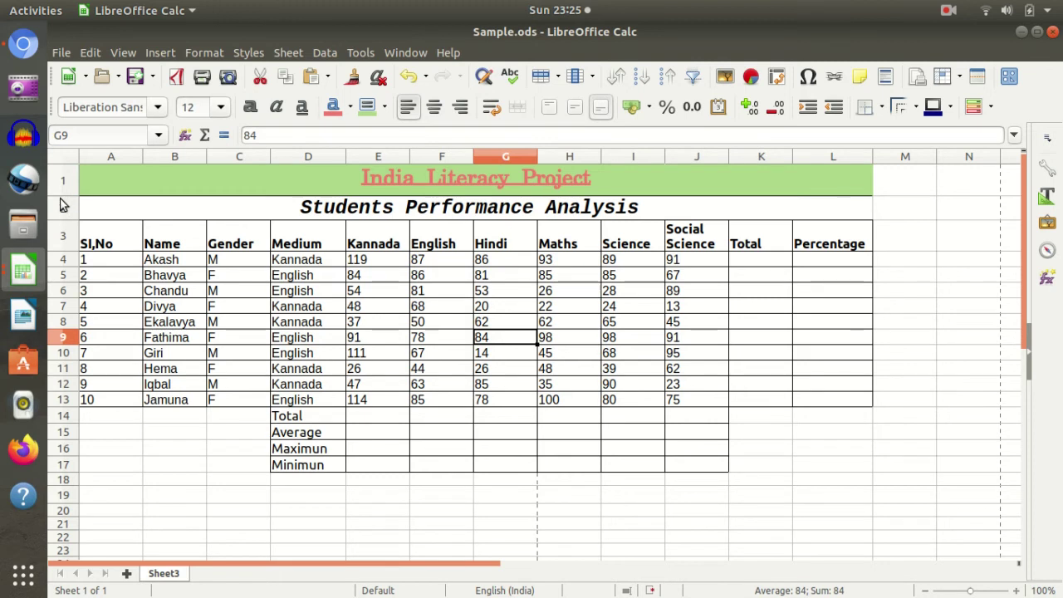
# Give the Students Performance Analysis subtitle a purple fill with light pink text
pyautogui.click(285, 291)
pyautogui.click(349, 211)
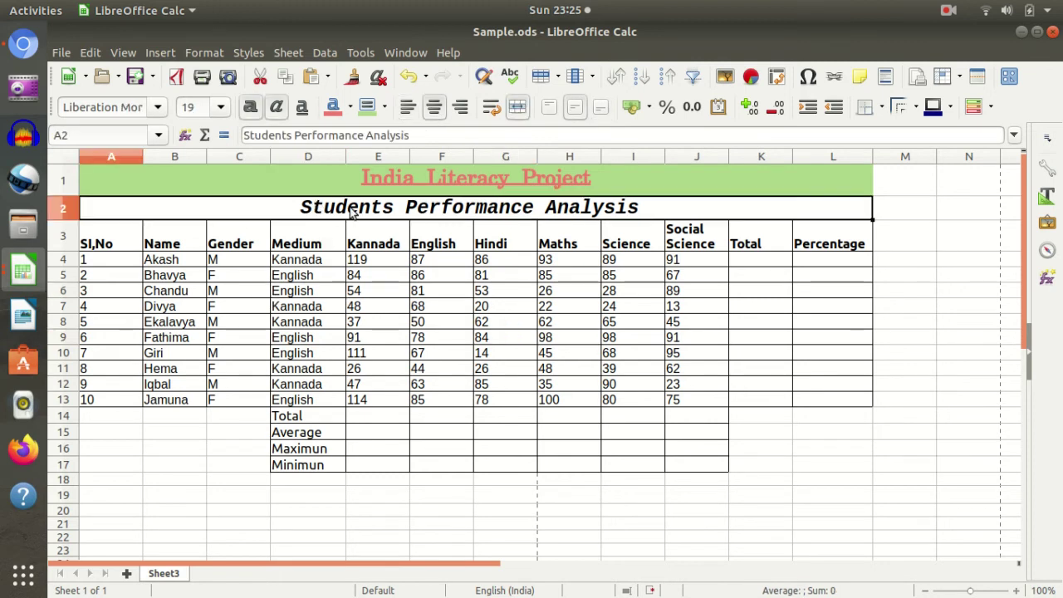
pyautogui.click(385, 106)
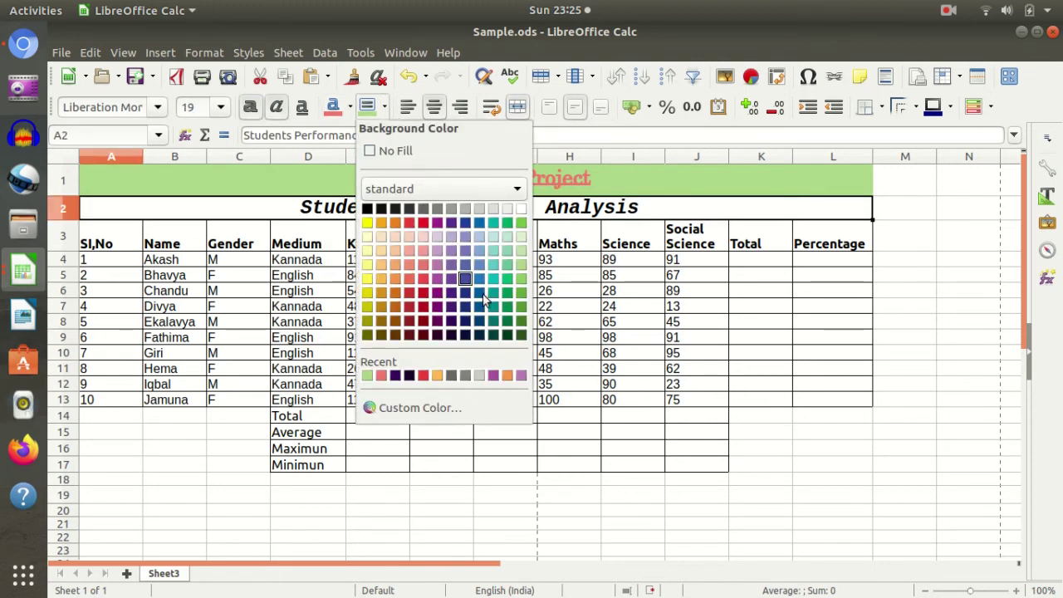
pyautogui.click(433, 281)
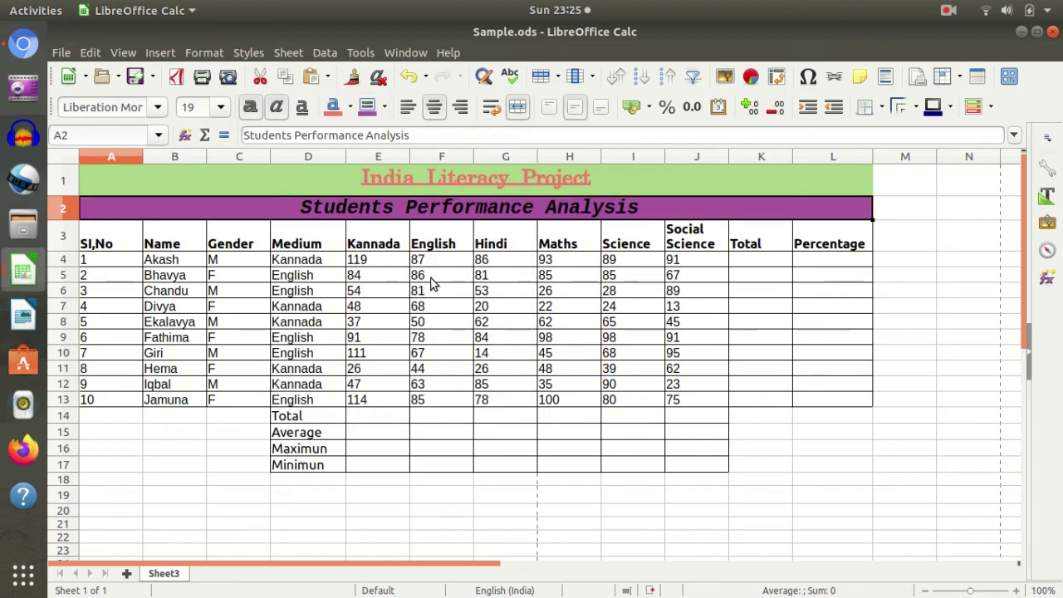
pyautogui.click(350, 109)
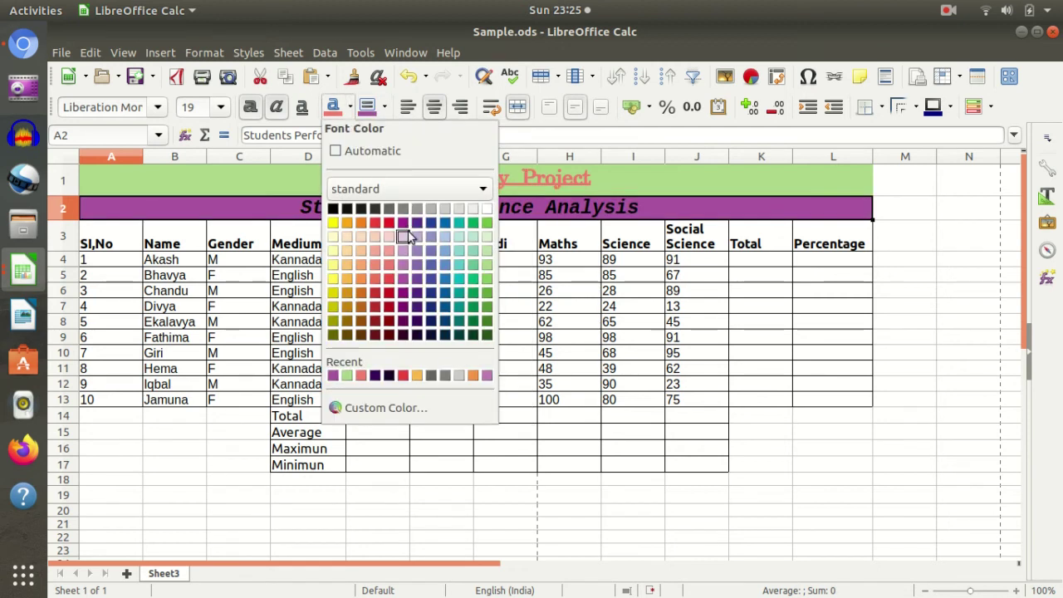
pyautogui.click(369, 252)
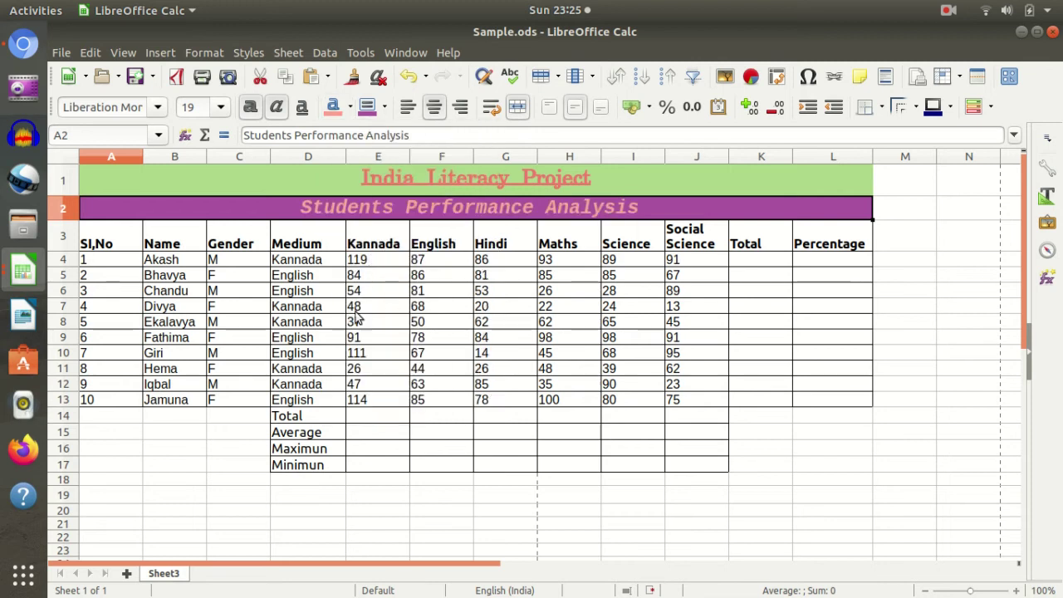
pyautogui.click(364, 310)
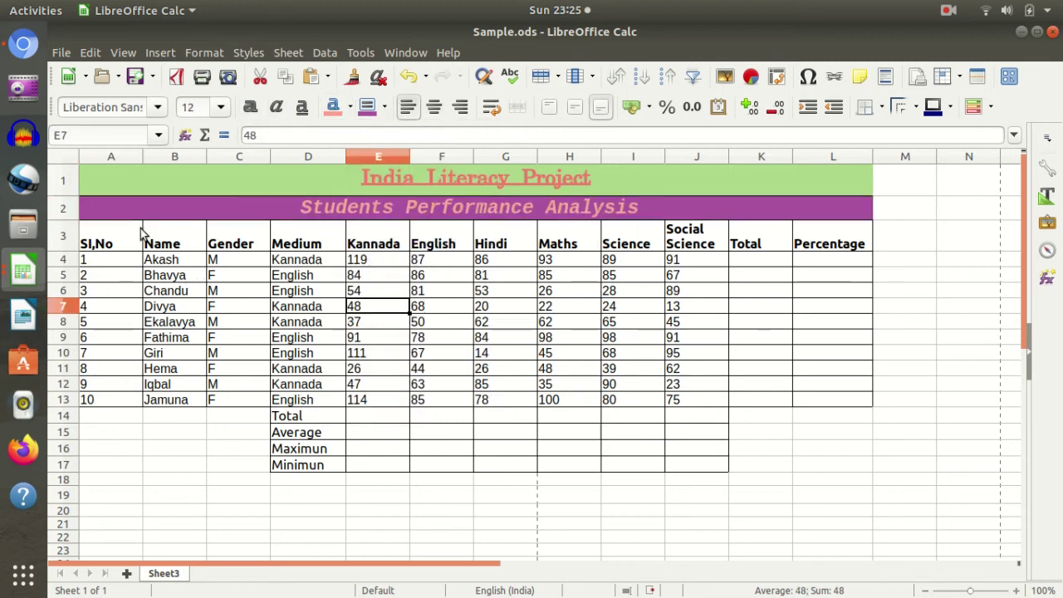
pyautogui.moveTo(106, 248); pyautogui.dragTo(814, 246)
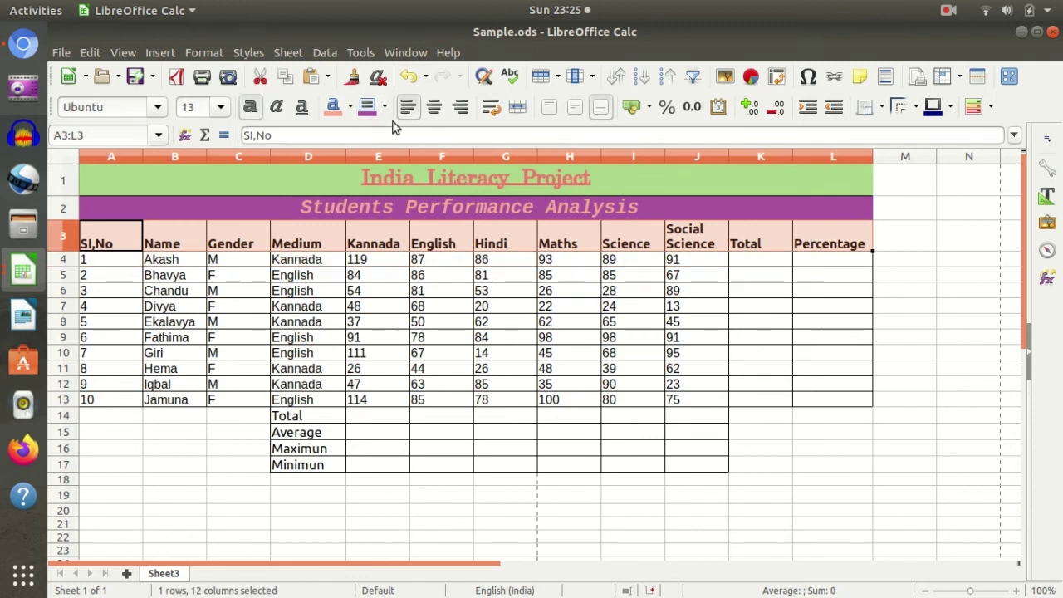
# Fill the A3:L3 column header row with light grey, keeping black text
pyautogui.click(350, 108)
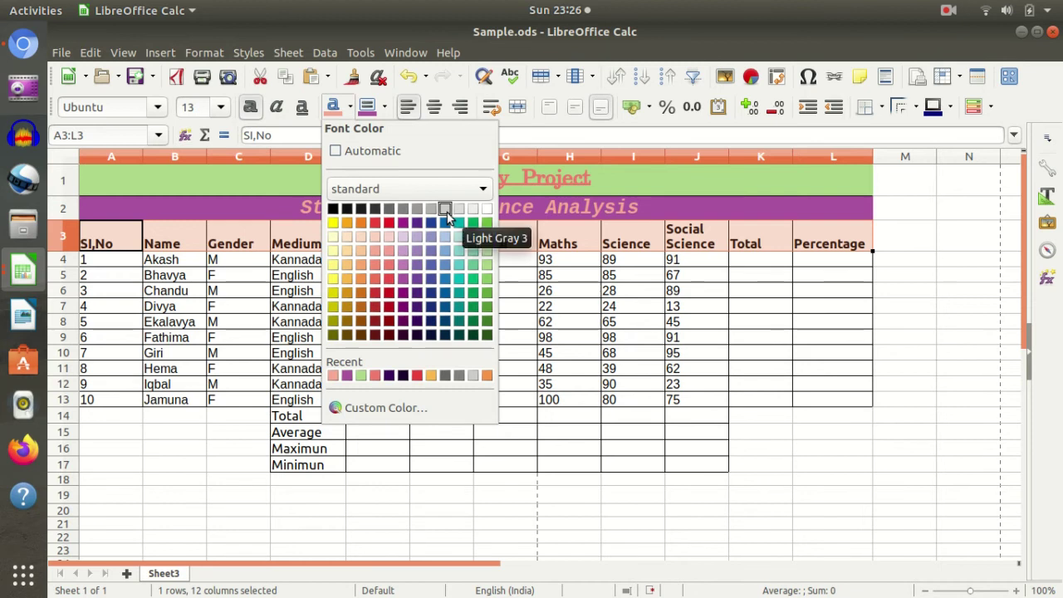
pyautogui.click(385, 109)
pyautogui.click(385, 107)
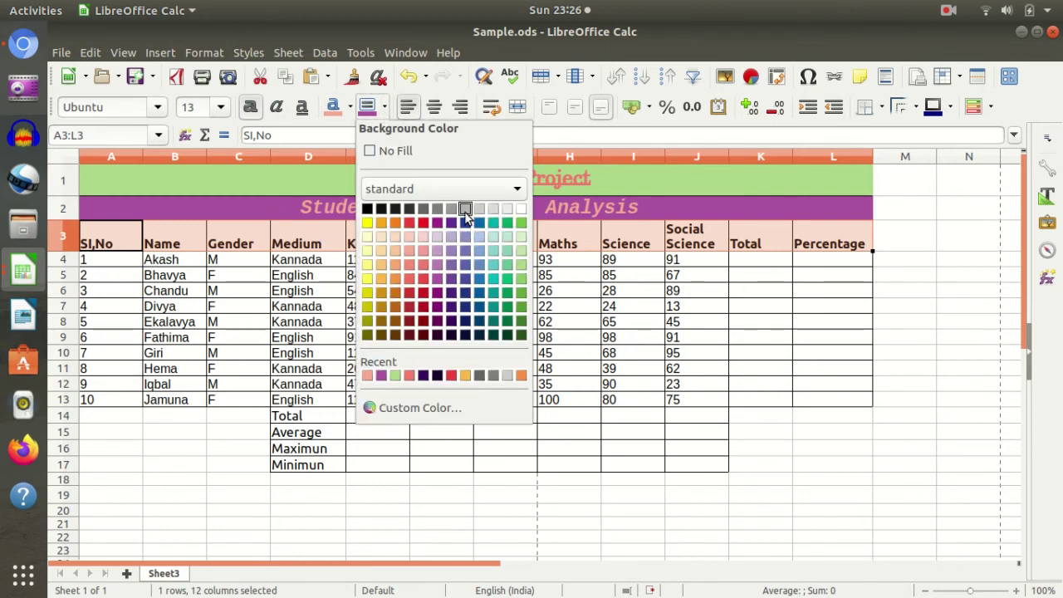
pyautogui.click(465, 208)
pyautogui.click(339, 402)
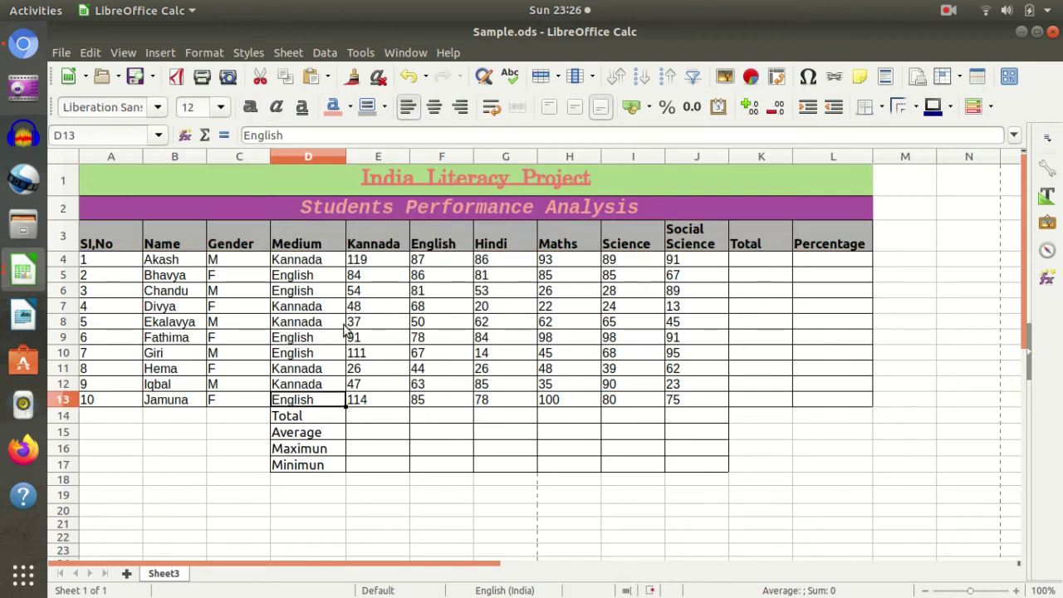
pyautogui.click(423, 342)
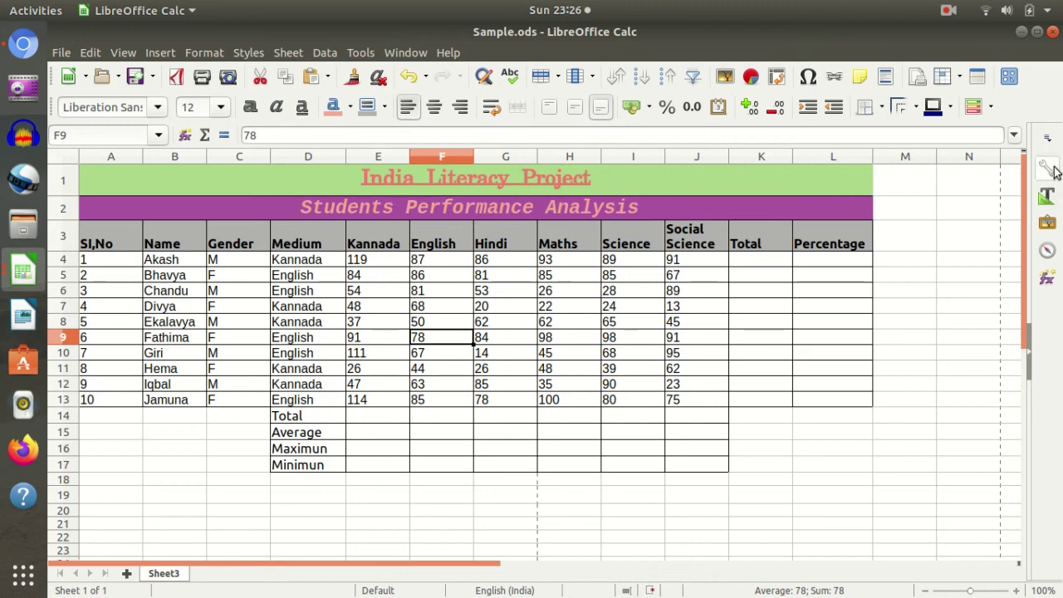
pyautogui.click(1047, 169)
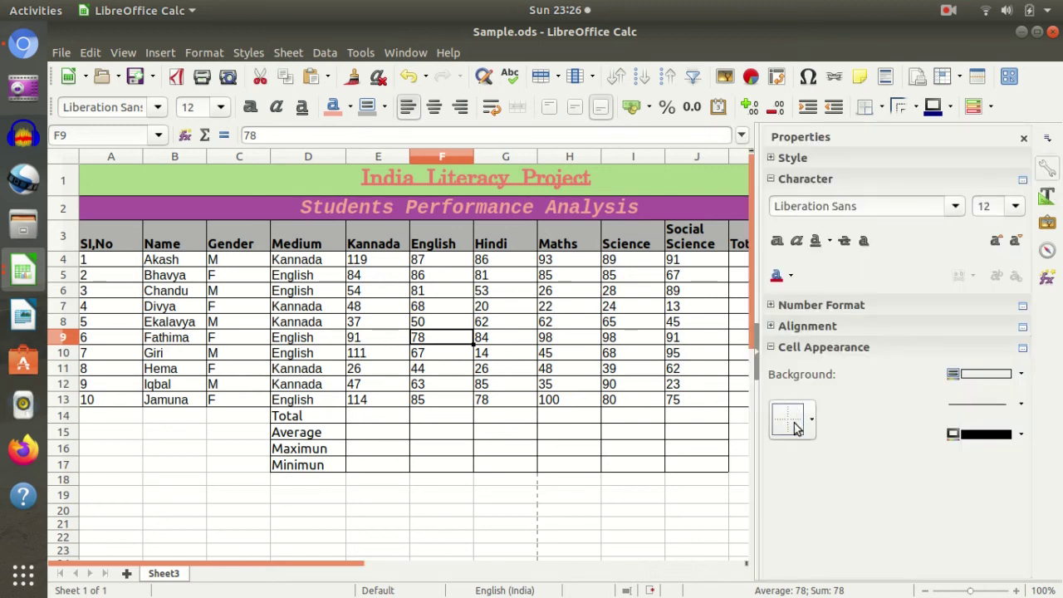
pyautogui.click(376, 337)
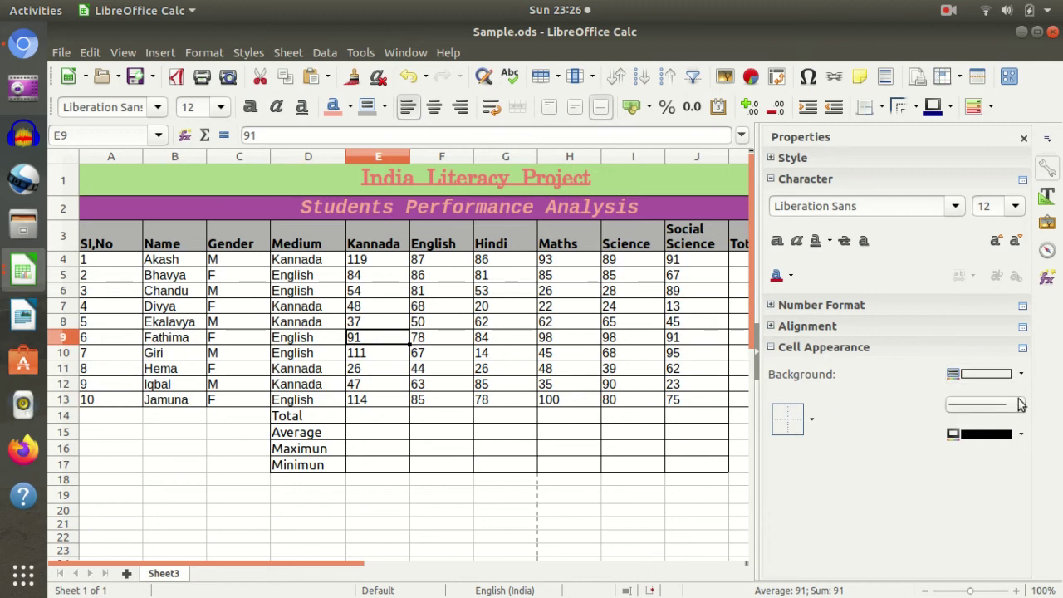
pyautogui.click(656, 387)
pyautogui.click(659, 449)
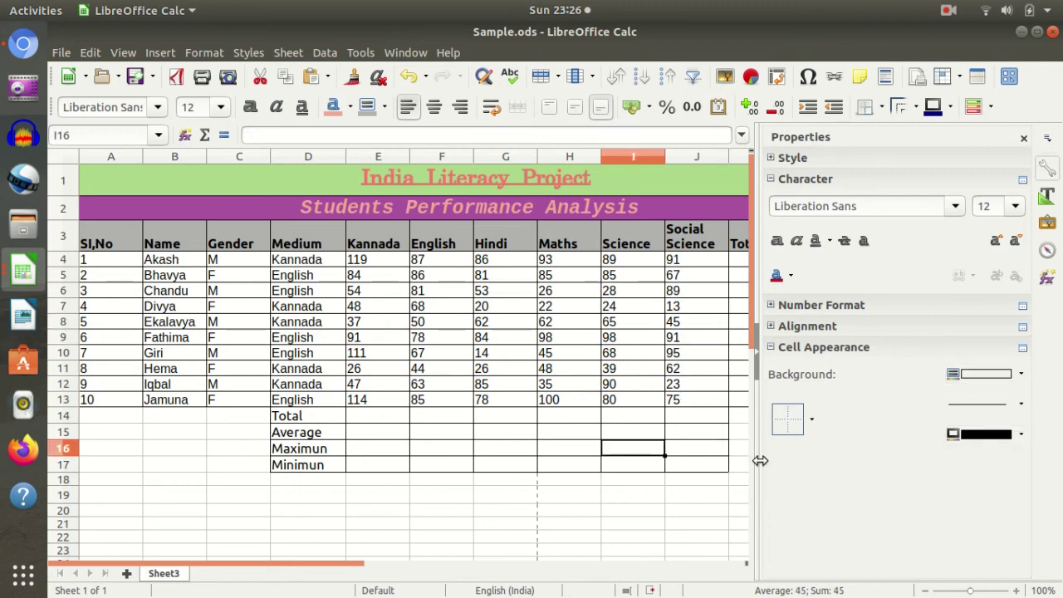
pyautogui.moveTo(396, 309)
pyautogui.mouseDown()
pyautogui.moveTo(464, 330)
pyautogui.moveTo(533, 374)
pyautogui.mouseUp()
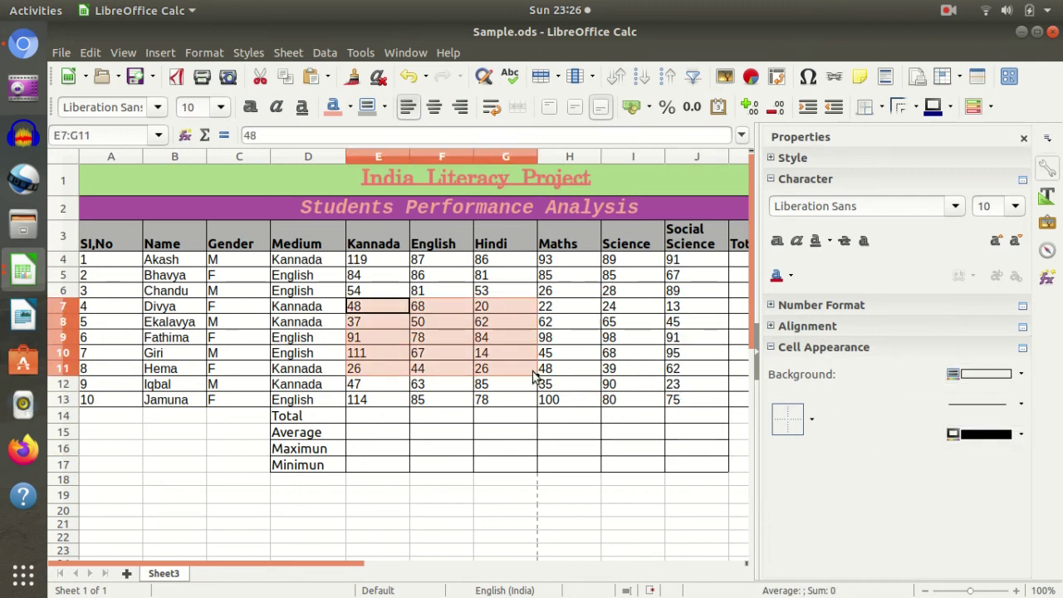
pyautogui.click(1022, 407)
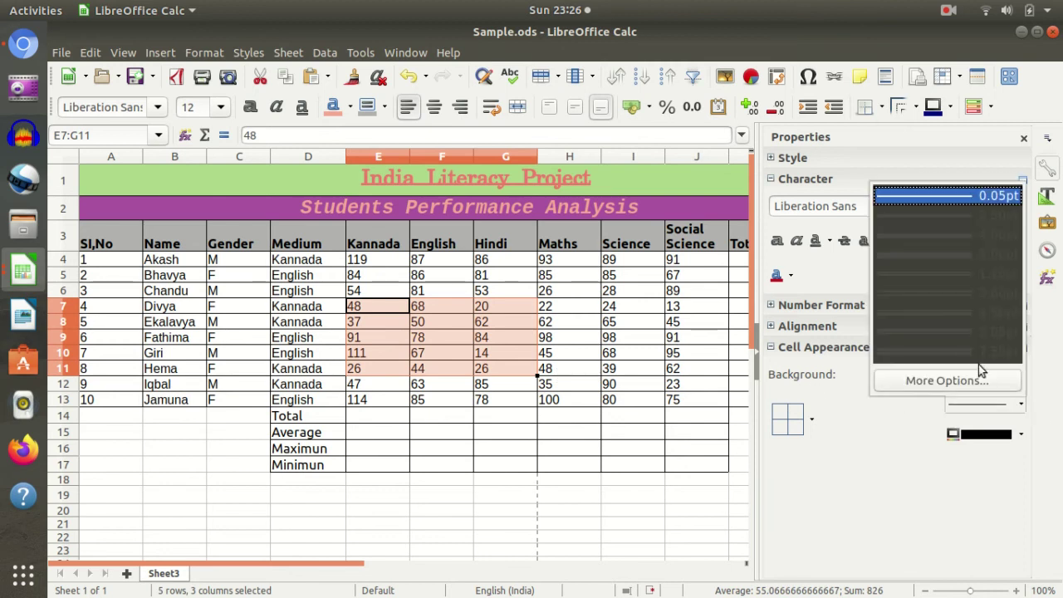
pyautogui.click(933, 256)
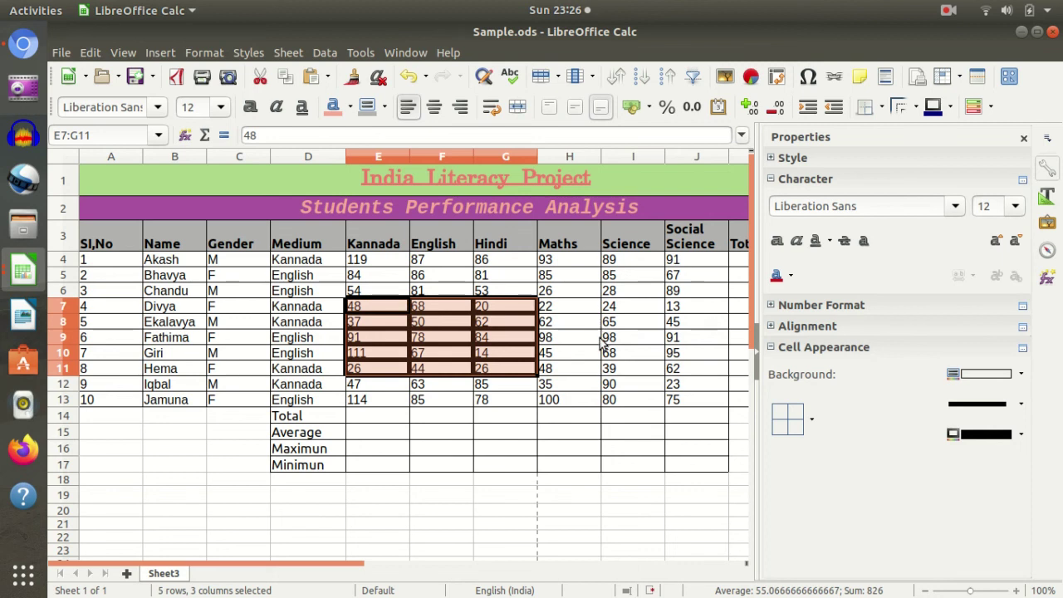
pyautogui.hotkey('ctrl', 'z')
pyautogui.click(596, 418)
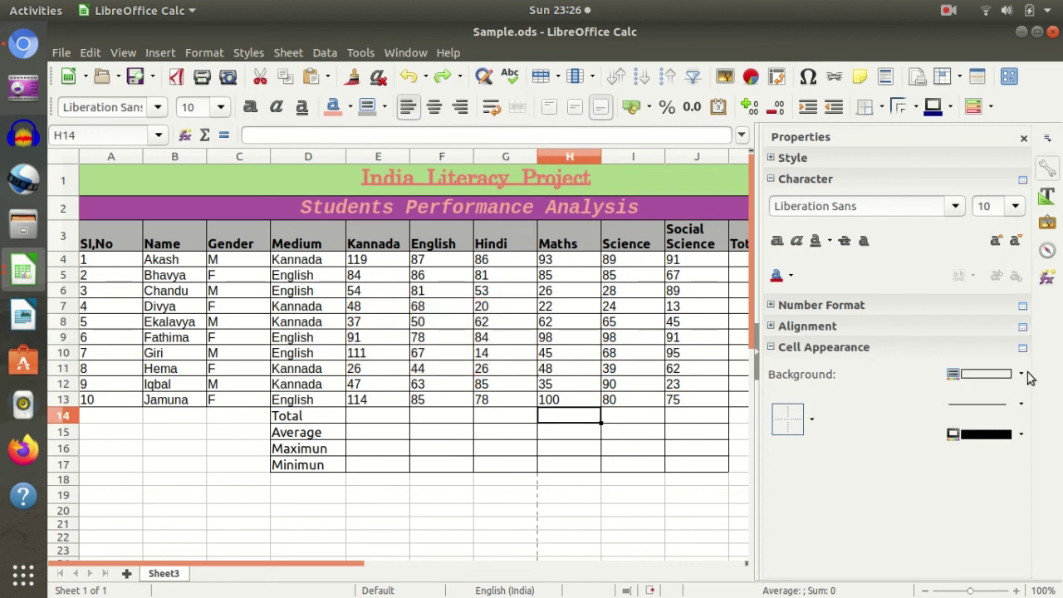
pyautogui.click(636, 342)
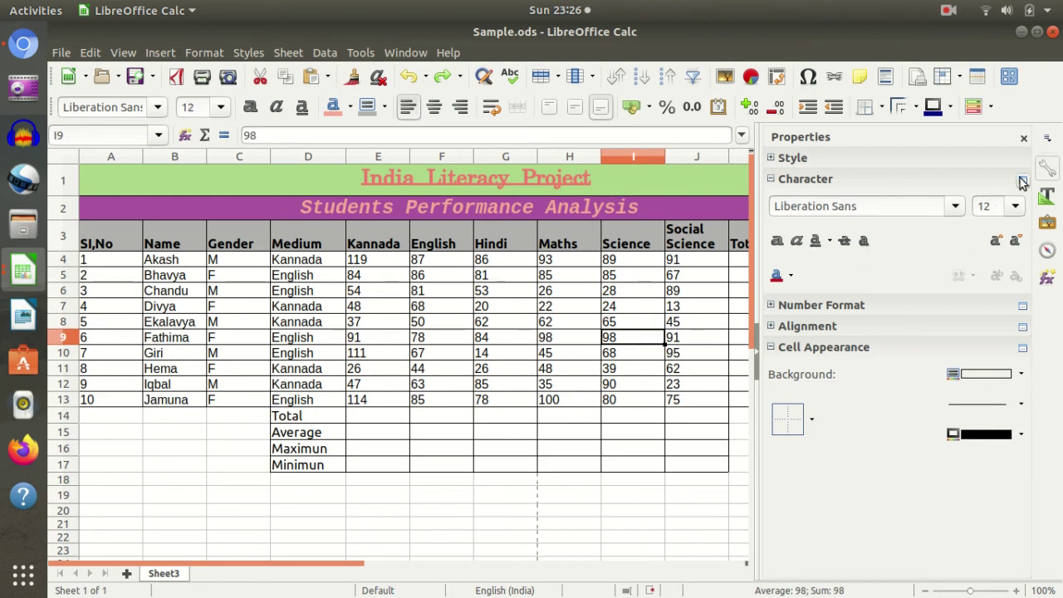
pyautogui.click(1025, 138)
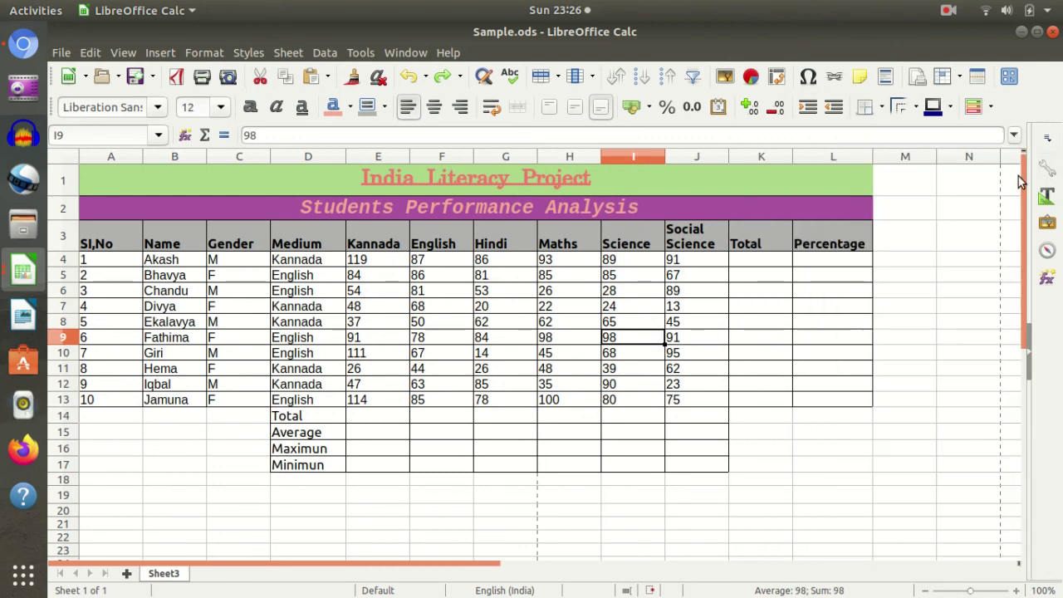
pyautogui.click(23, 272)
pyautogui.click(183, 326)
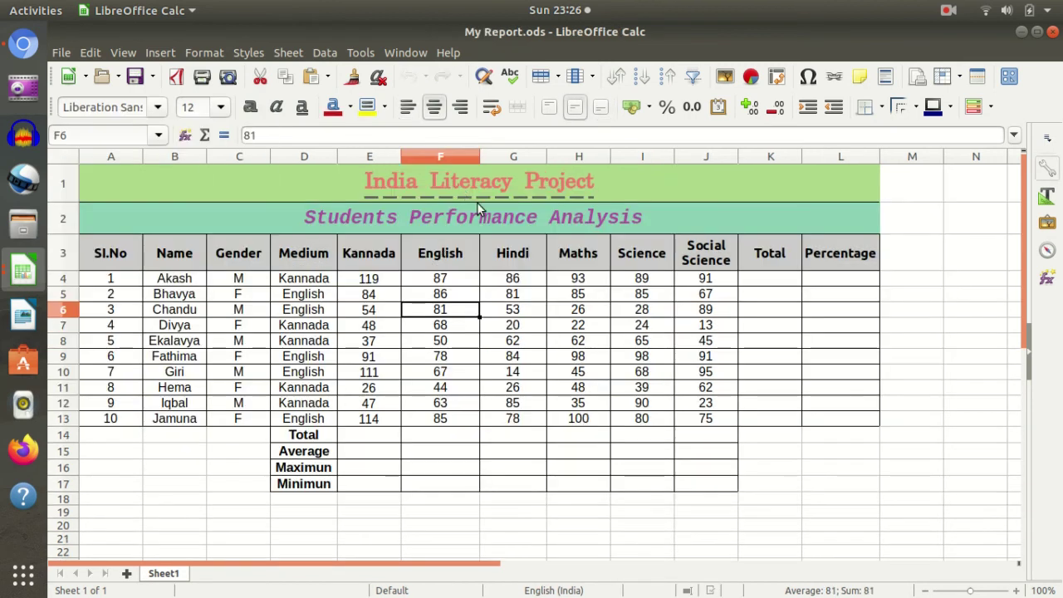
pyautogui.click(23, 271)
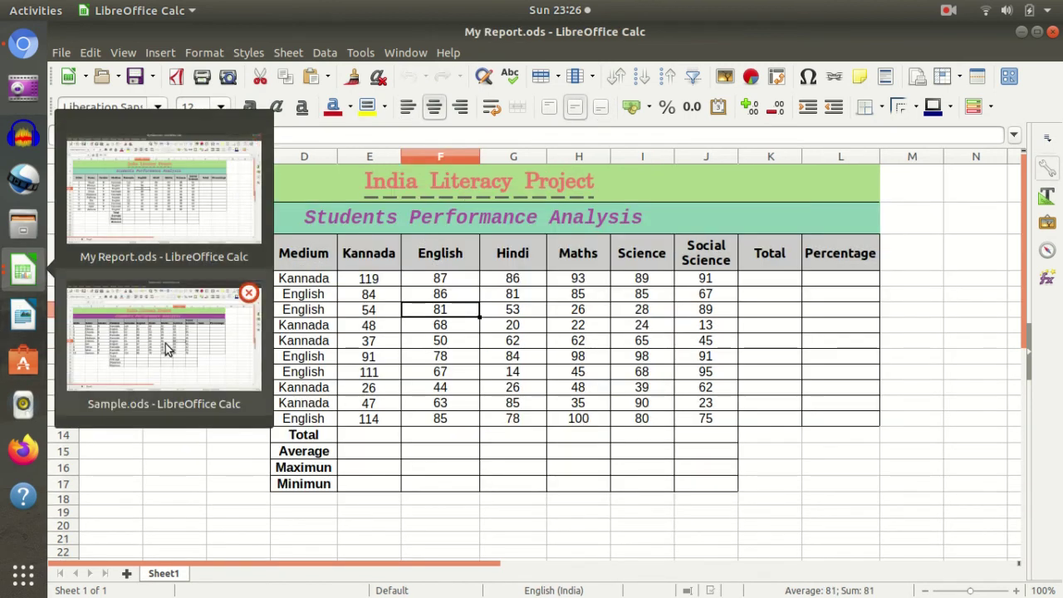
pyautogui.click(190, 342)
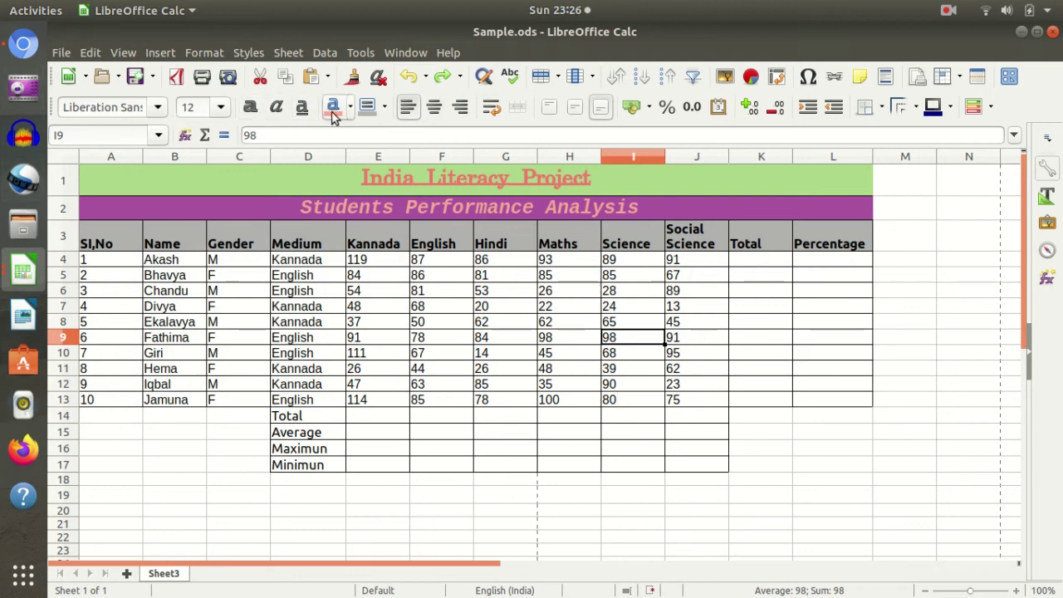
pyautogui.click(395, 369)
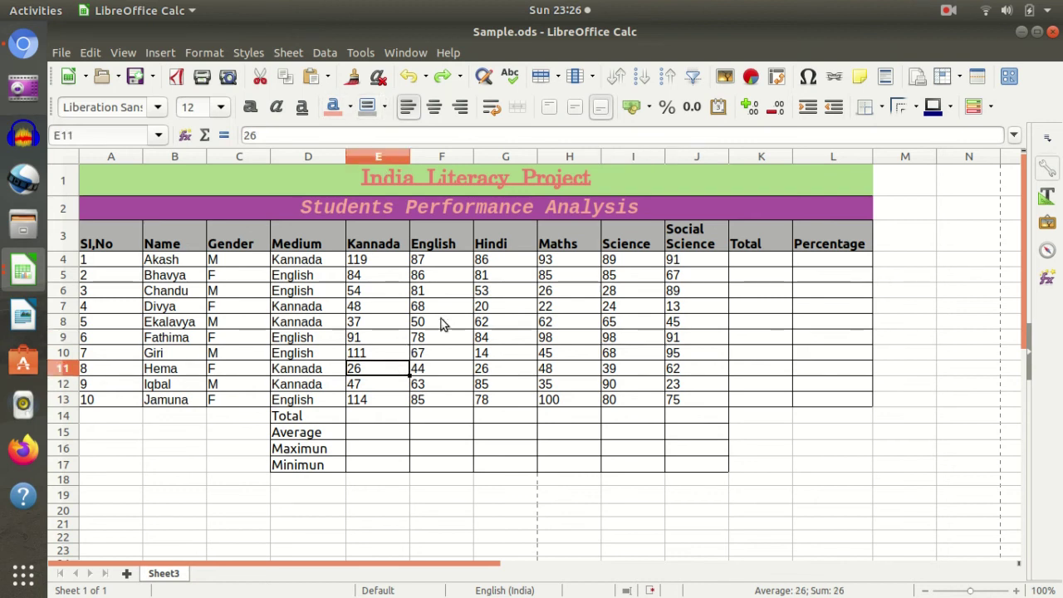
pyautogui.click(454, 308)
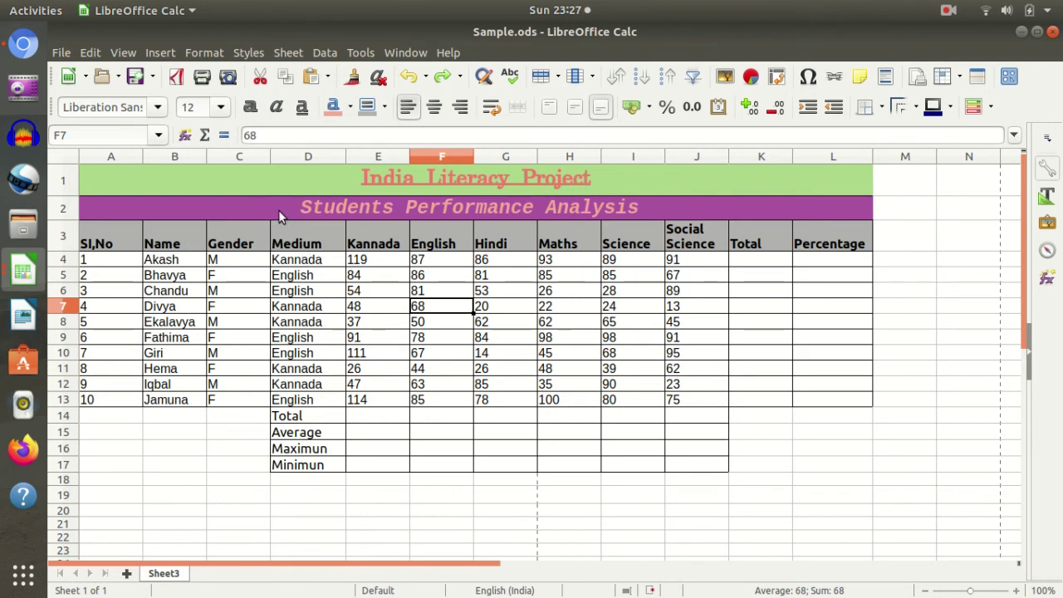
pyautogui.click(273, 180)
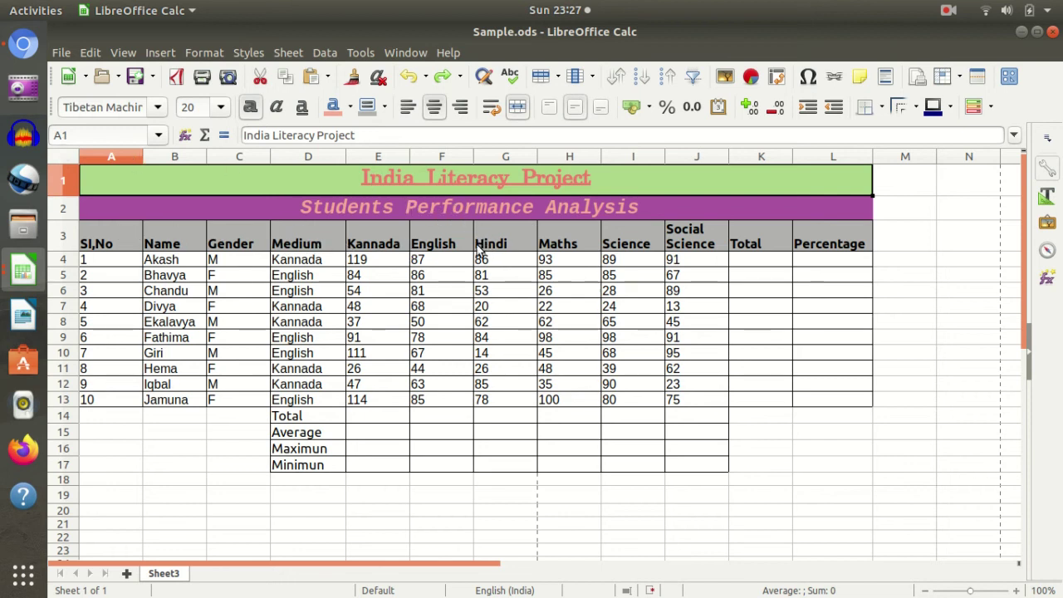
# Toggle italics off and back on for the Students Performance Analysis subtitle
pyautogui.click(353, 207)
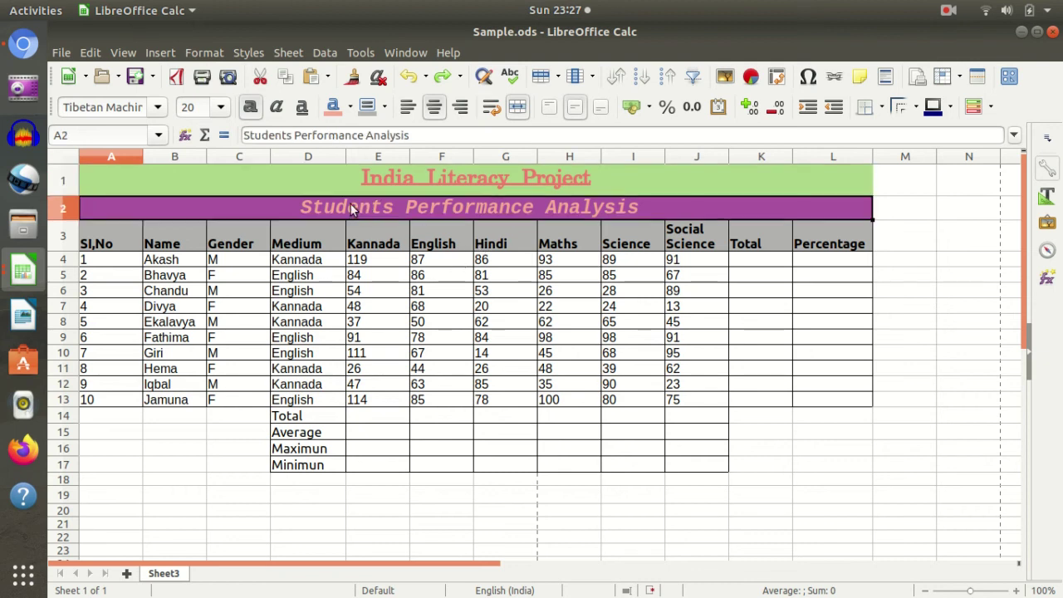
pyautogui.click(279, 114)
pyautogui.click(279, 114)
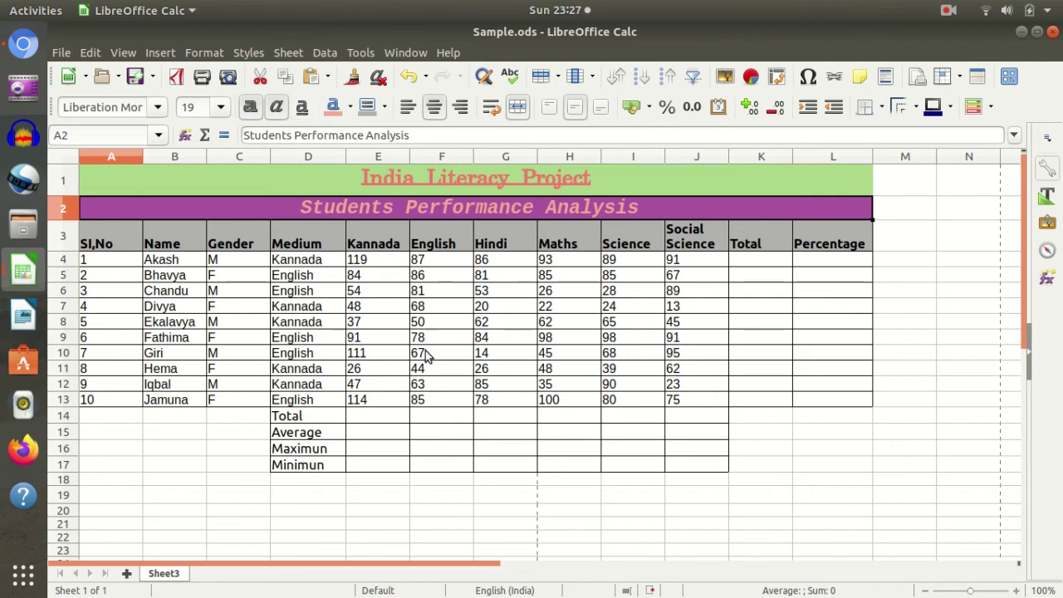
# Bold the Total-to-Minimun labels in D14:D17 and the student names in B4:B13
pyautogui.moveTo(324, 417); pyautogui.dragTo(329, 468)
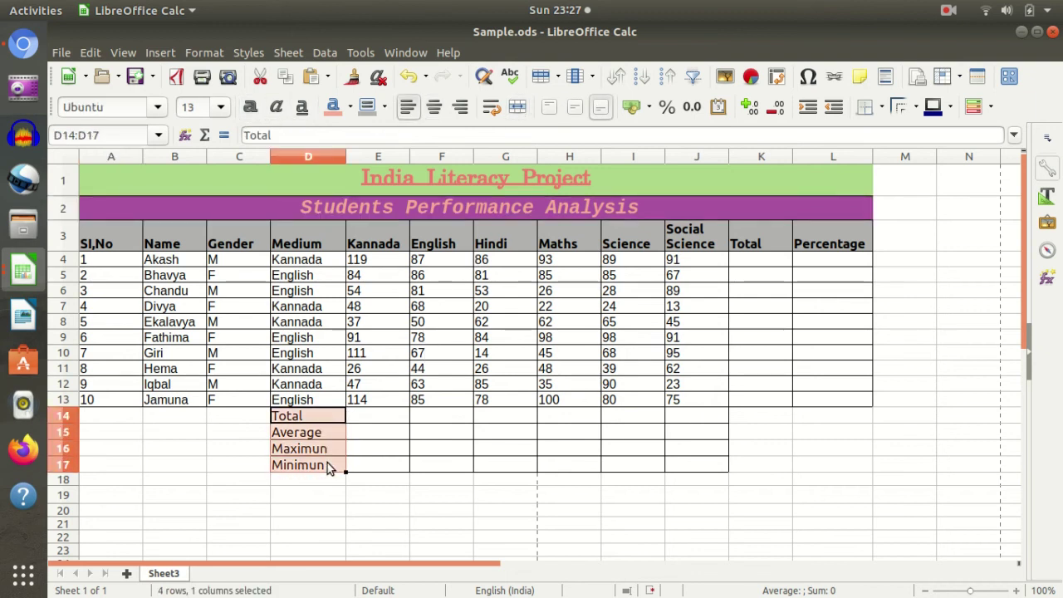
pyautogui.hotkey('ctrl', 'b')
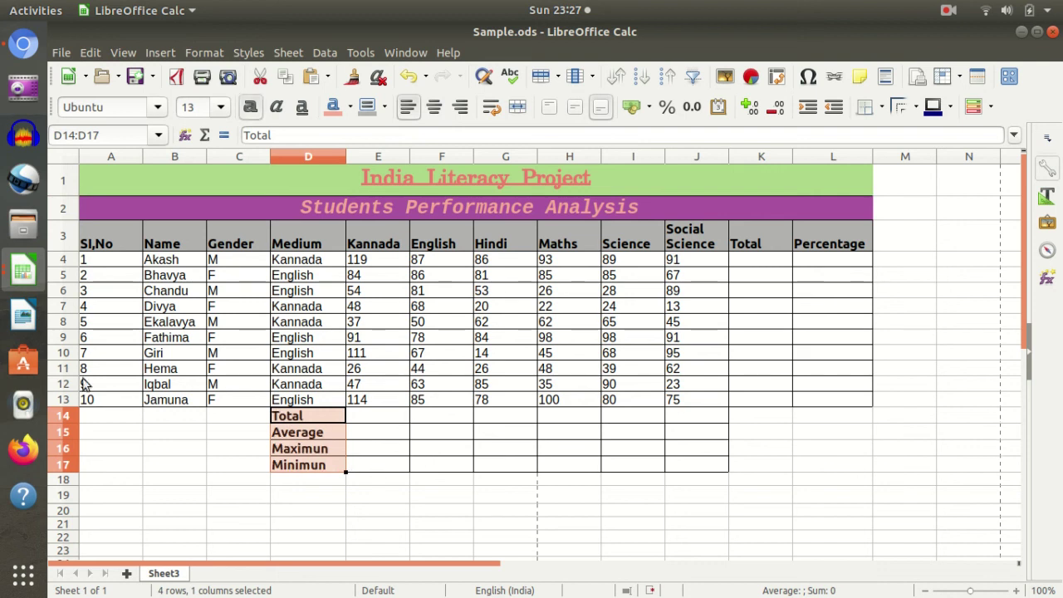
pyautogui.click(170, 448)
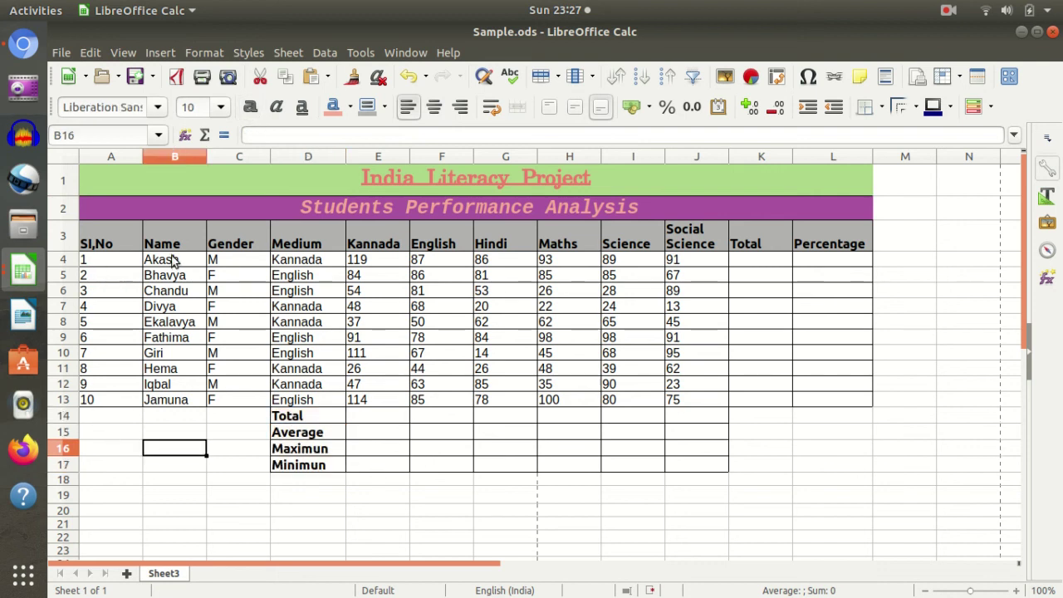
pyautogui.moveTo(174, 261); pyautogui.dragTo(187, 404)
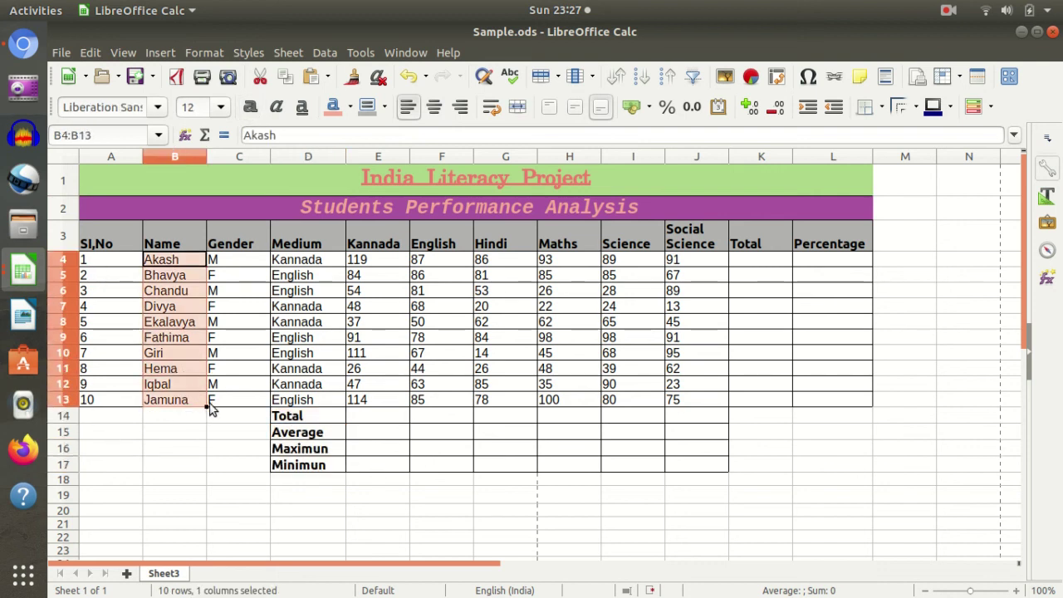
pyautogui.hotkey('ctrl', 'b')
pyautogui.click(172, 464)
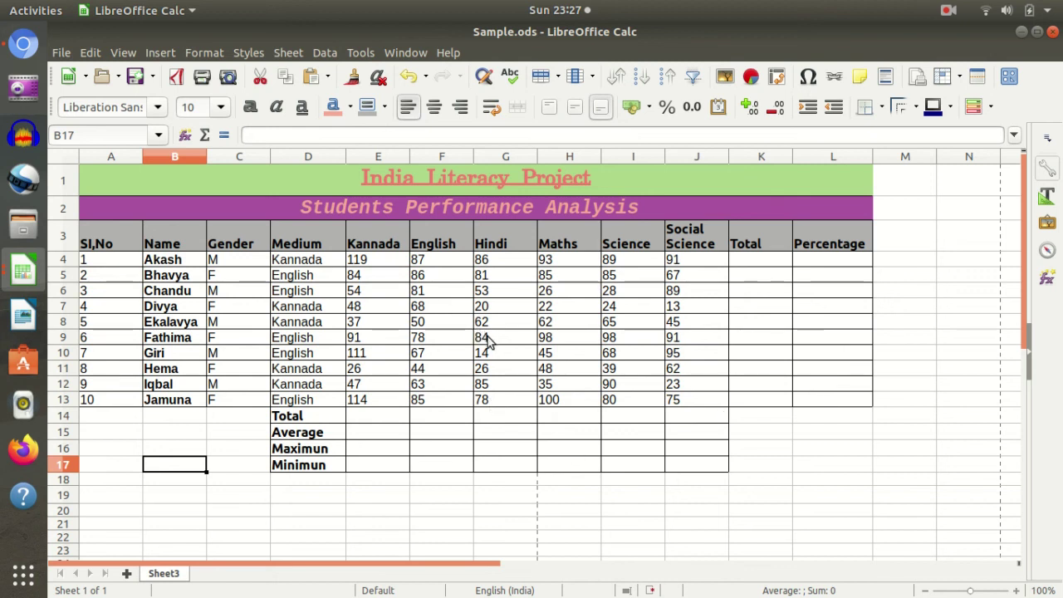
# Save Sample.ods with Ctrl+S and hide the Calc window to reveal the desktop
pyautogui.hotkey('ctrl', 's')
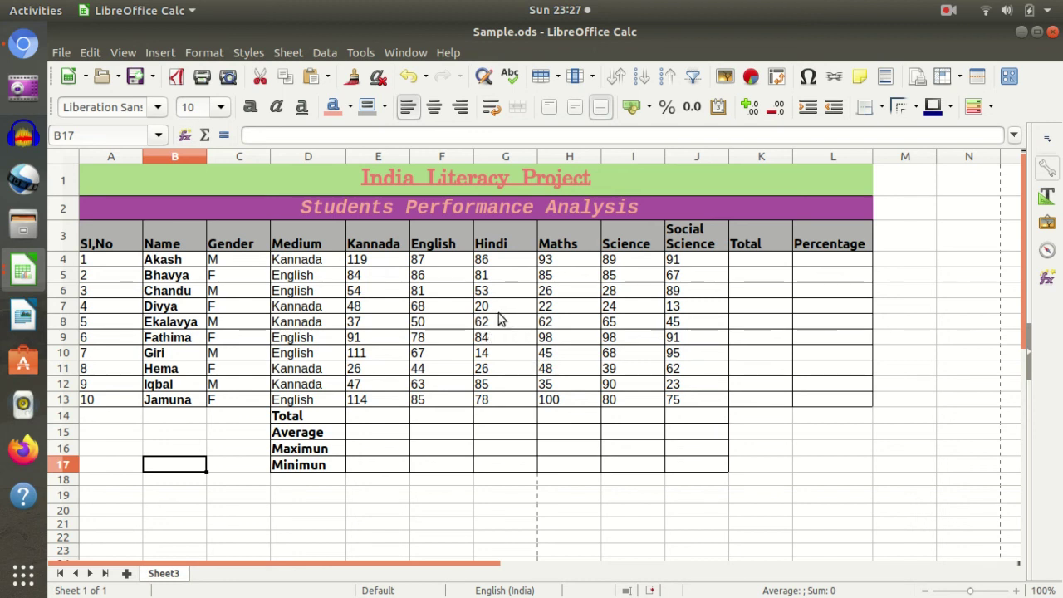
pyautogui.click(365, 324)
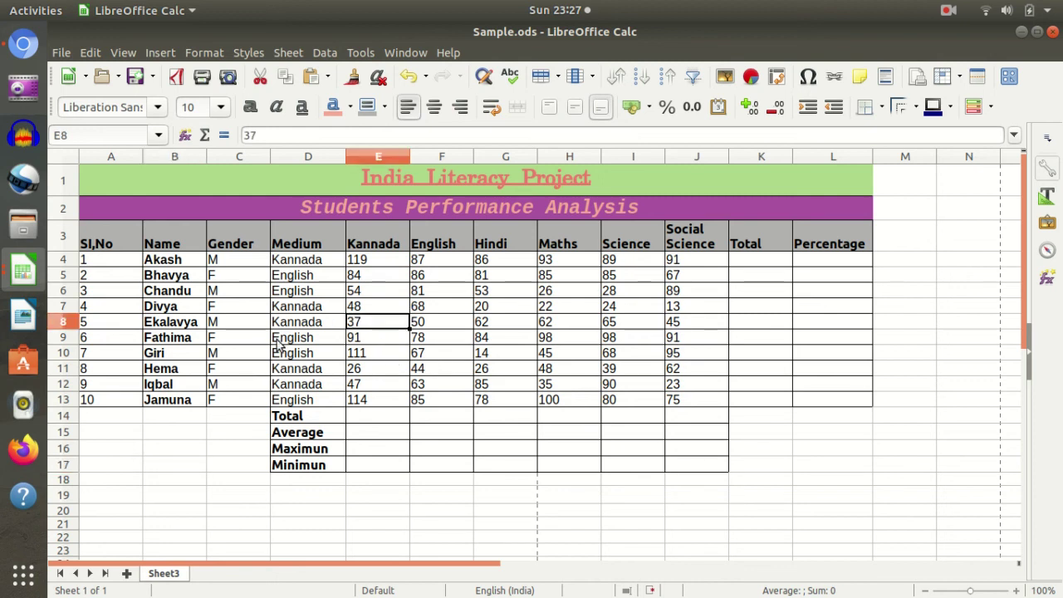
pyautogui.click(245, 309)
pyautogui.click(309, 309)
pyautogui.click(291, 274)
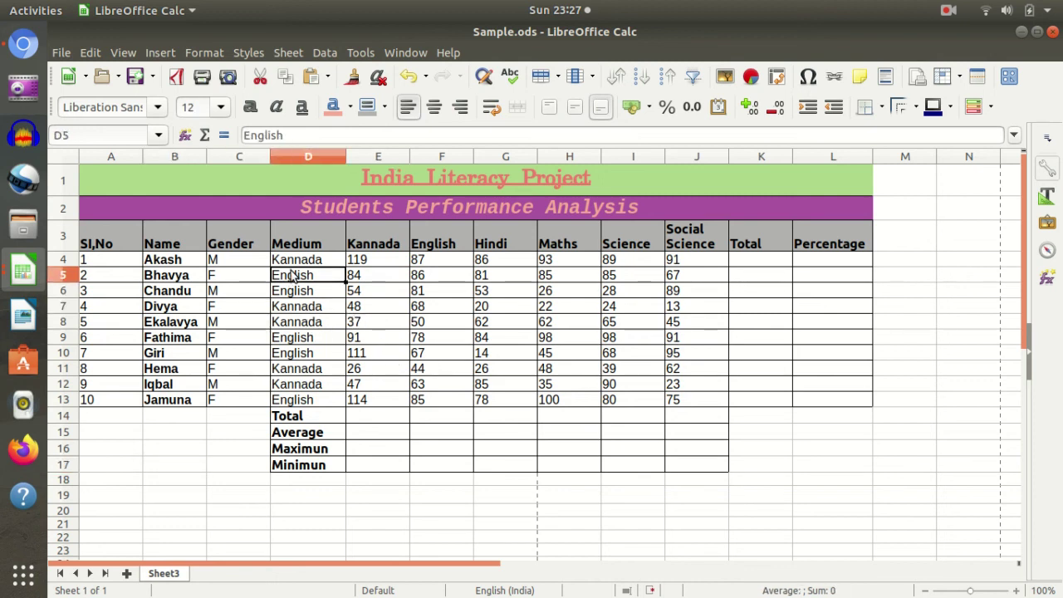
pyautogui.click(203, 340)
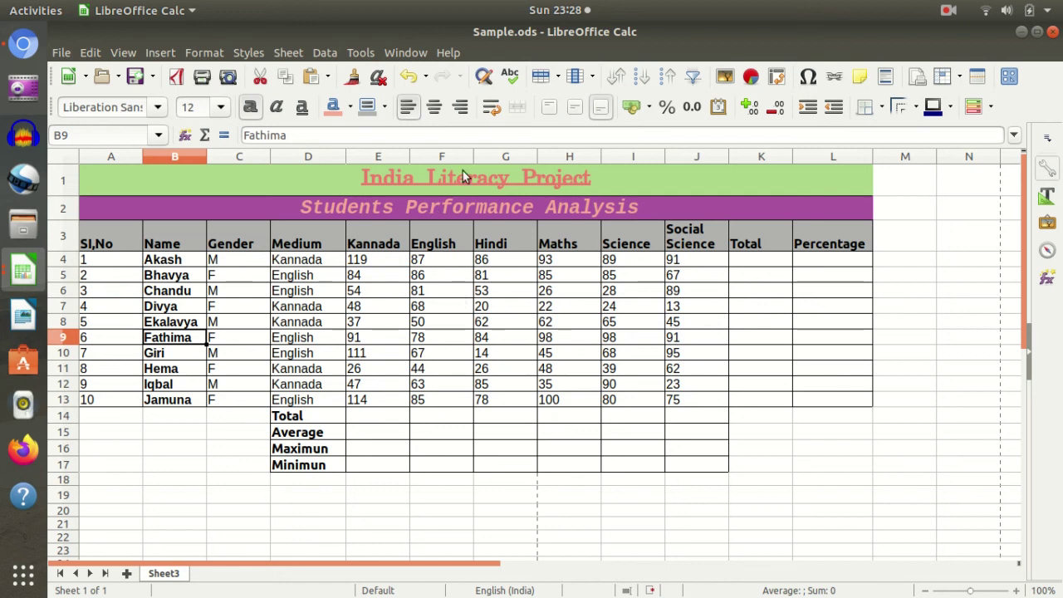
pyautogui.click(409, 108)
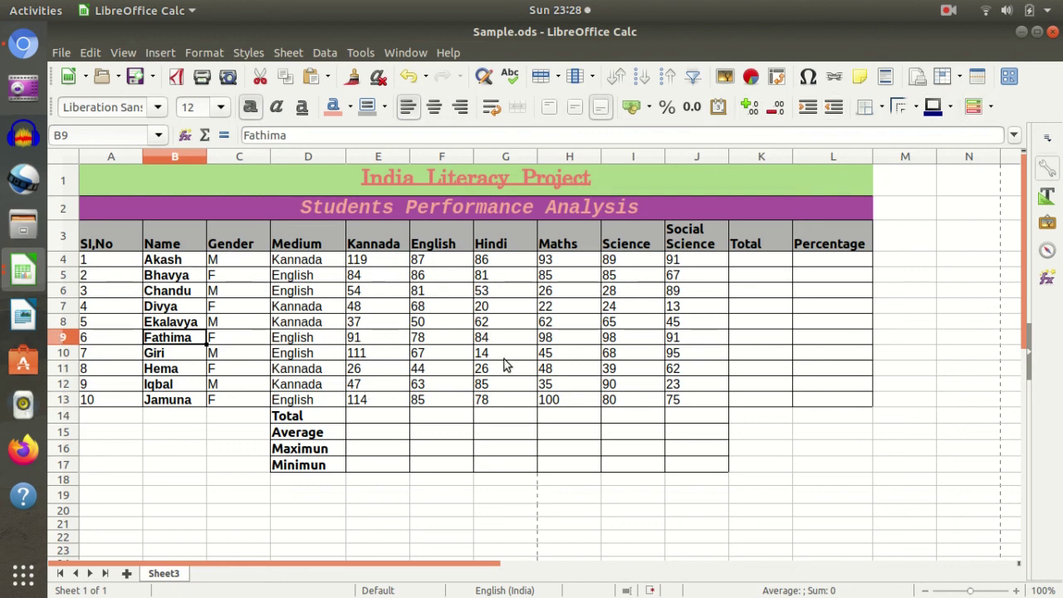
pyautogui.press('super+d')
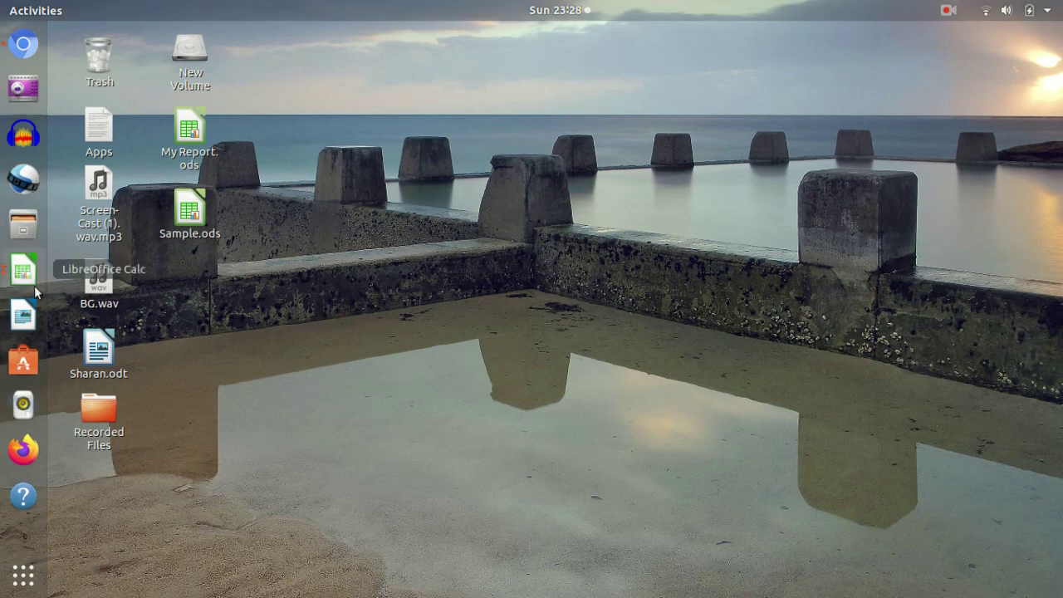
pyautogui.click(33, 286)
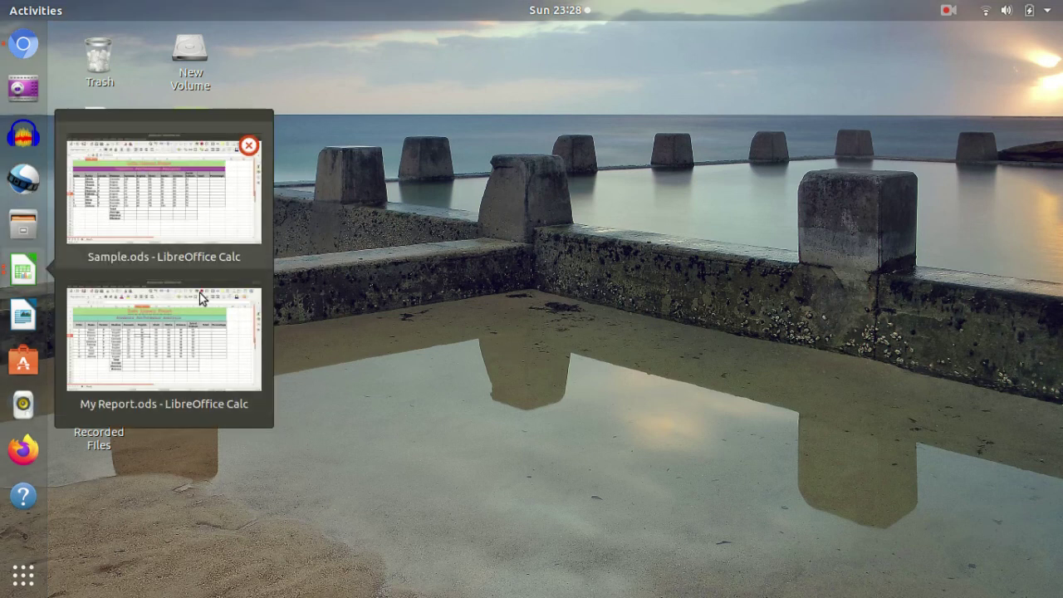
pyautogui.click(192, 198)
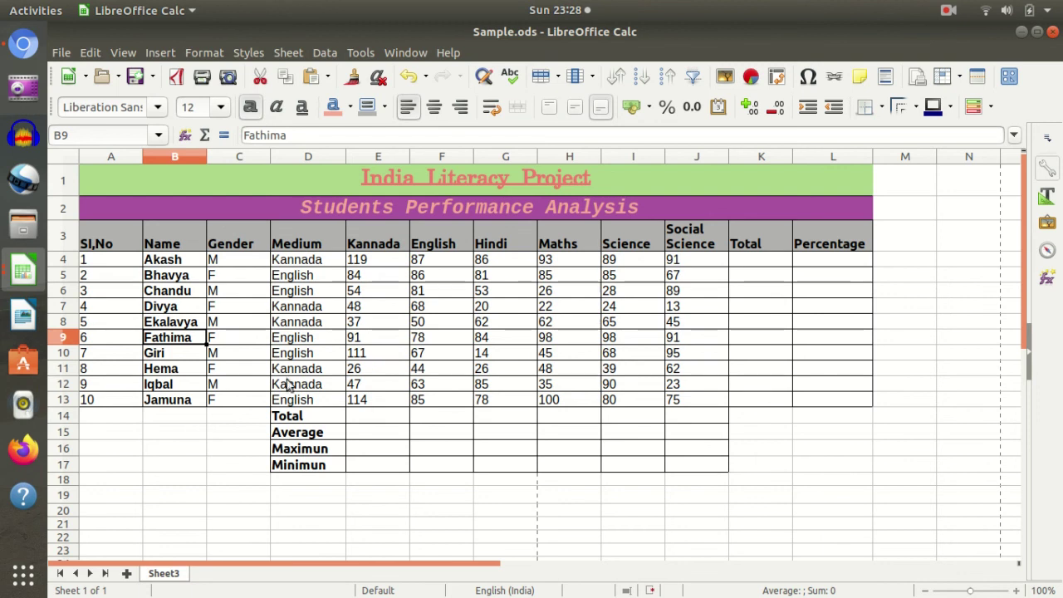
pyautogui.click(22, 286)
pyautogui.click(209, 361)
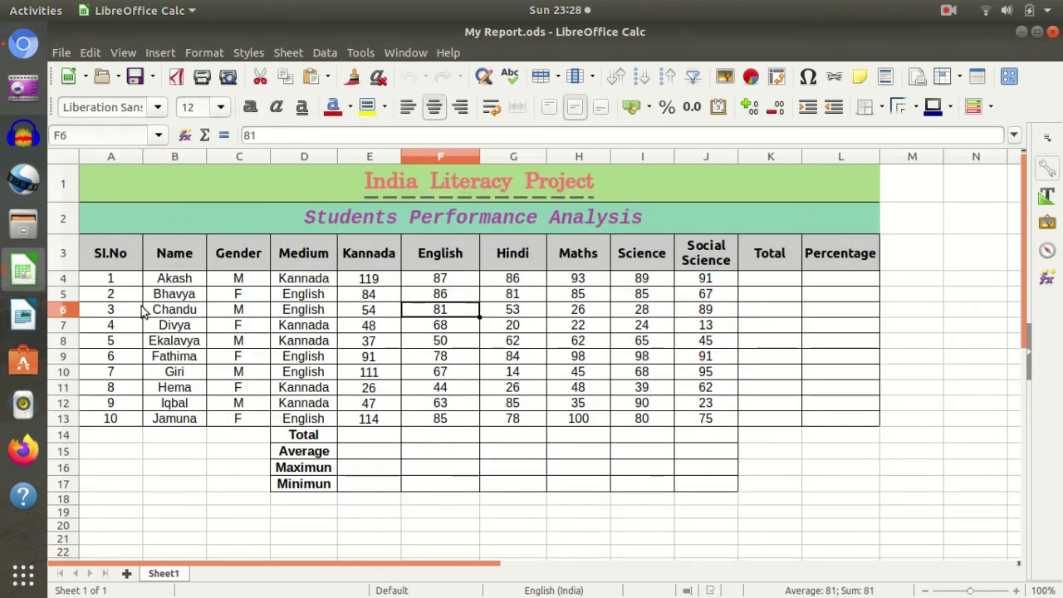
pyautogui.click(22, 273)
pyautogui.click(111, 202)
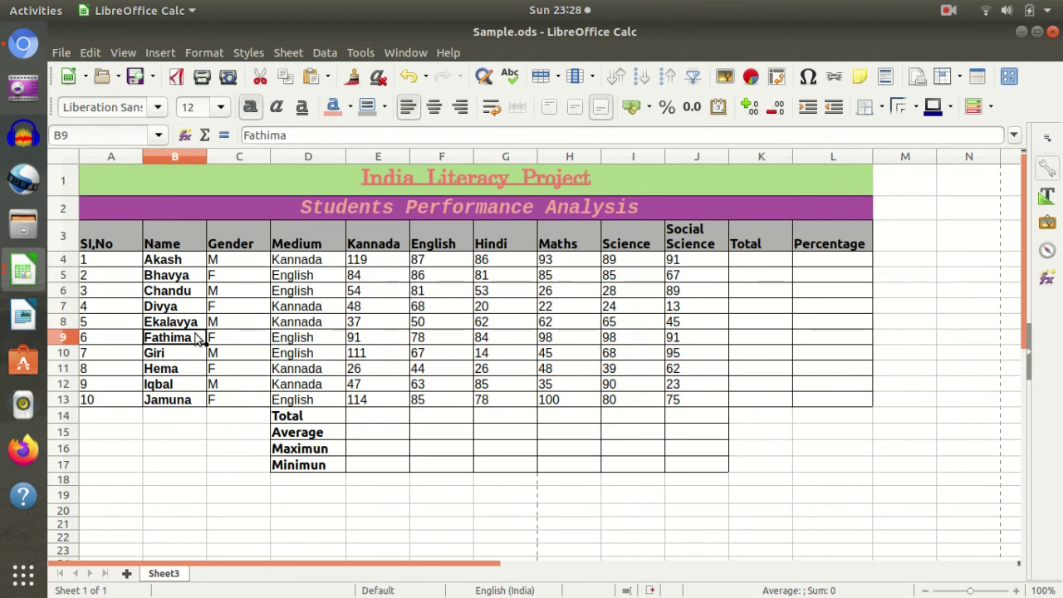
pyautogui.press('super+d')
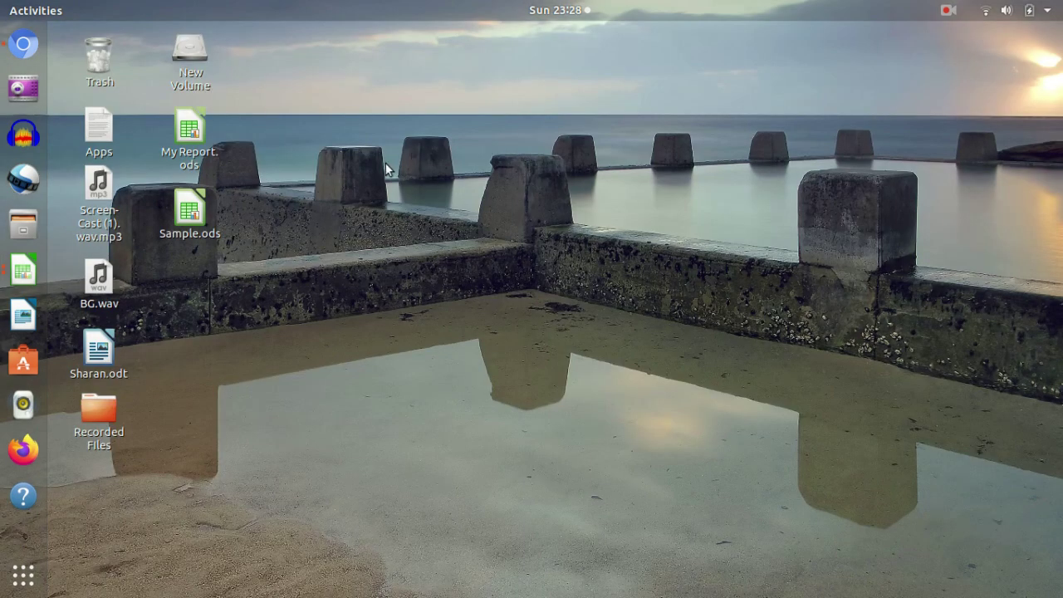